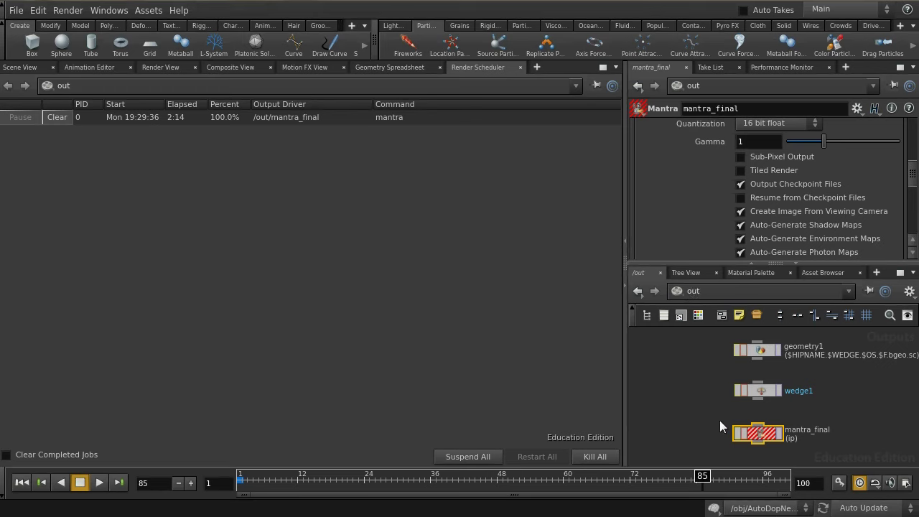
Step: Select mantra_final and confirm Allow Motion Blur is on in its Rendering tab
{"action": "left_click", "coordinate": [760, 436]}
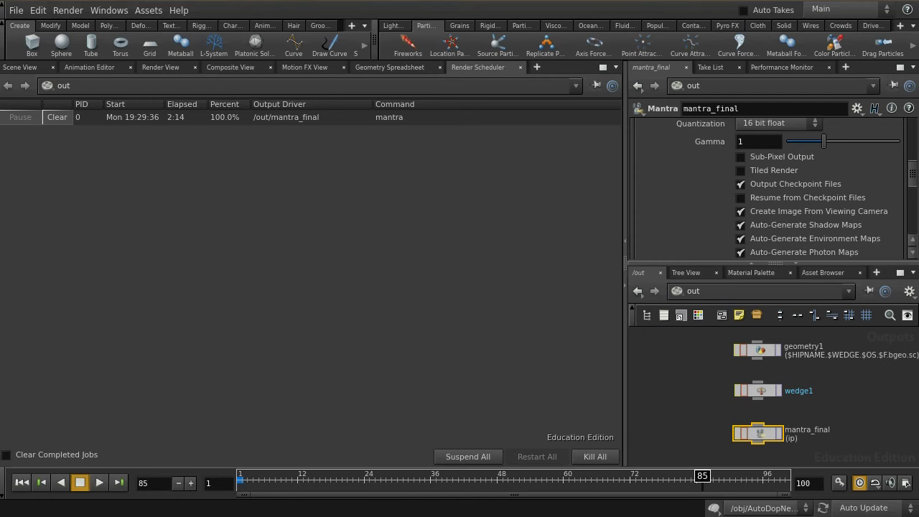
{"action": "left_click_drag", "start_coordinate": [914, 188], "coordinate": [913, 156]}
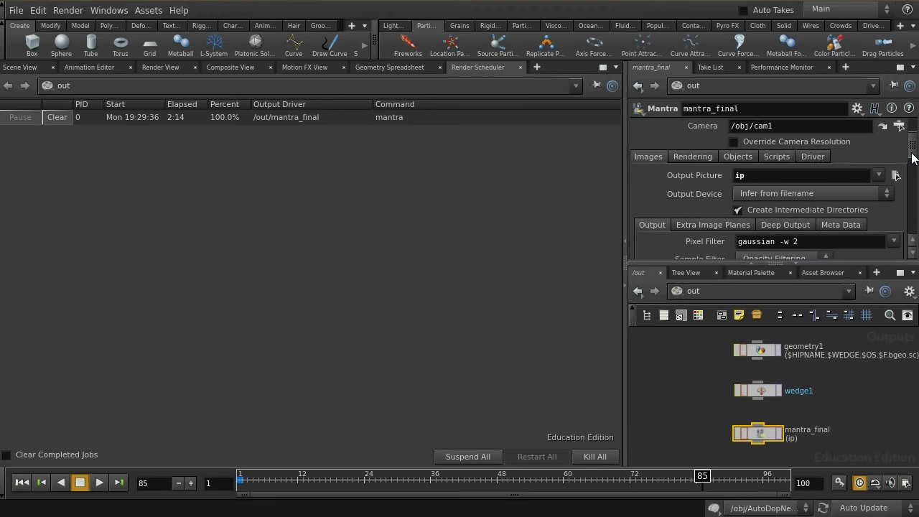
{"action": "left_click", "coordinate": [694, 157]}
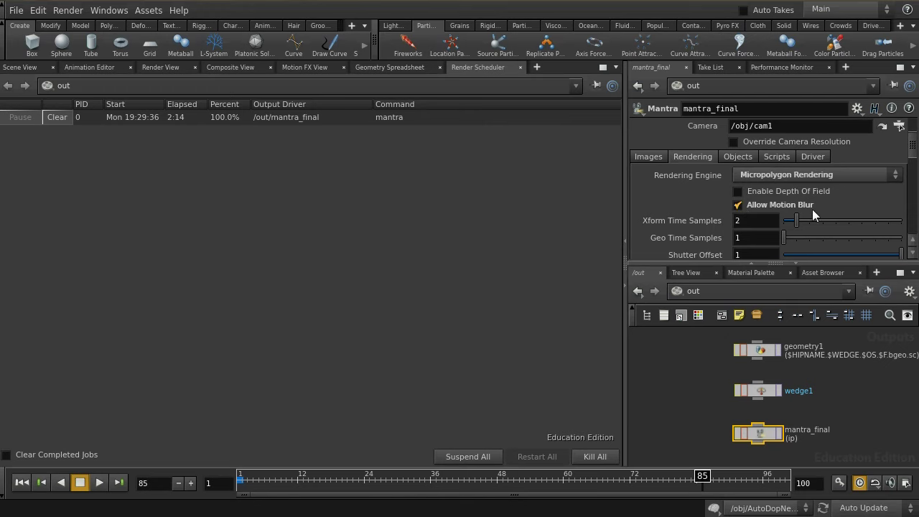
{"action": "left_click", "coordinate": [726, 296]}
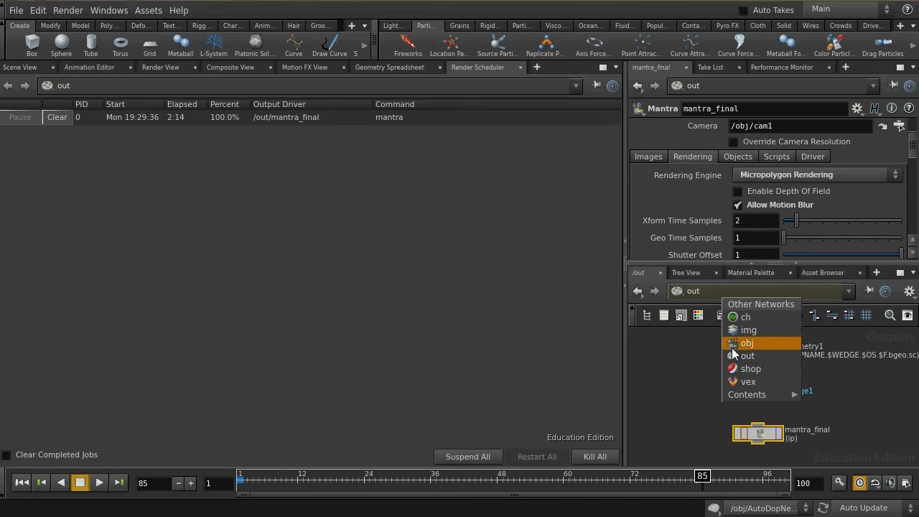
Step: In /obj, enable Geometry Velocity Blur under all_particles' Render > Sampling settings
{"action": "left_click", "coordinate": [732, 348]}
{"action": "left_click_drag", "start_coordinate": [722, 426], "coordinate": [706, 431]}
{"action": "left_click", "coordinate": [805, 404]}
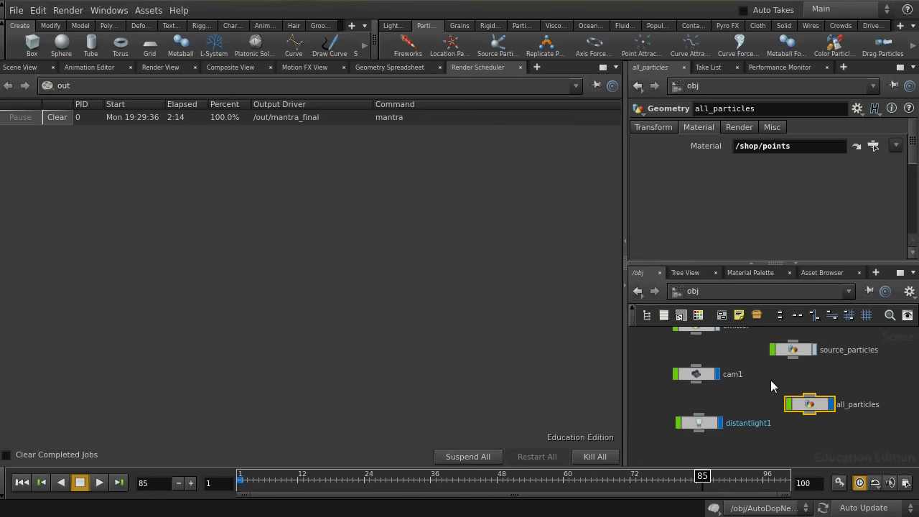
{"action": "left_click_drag", "start_coordinate": [772, 381], "coordinate": [839, 433]}
{"action": "left_click", "coordinate": [743, 129]}
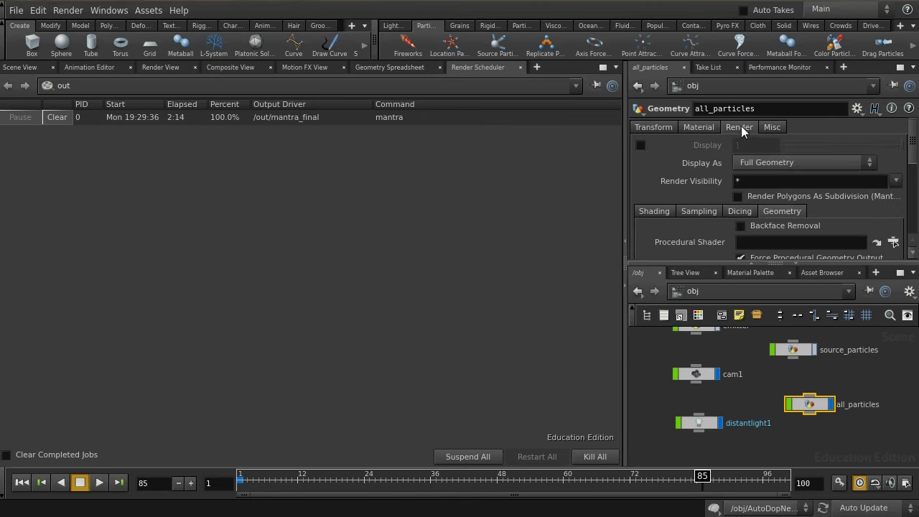
{"action": "left_click", "coordinate": [707, 211]}
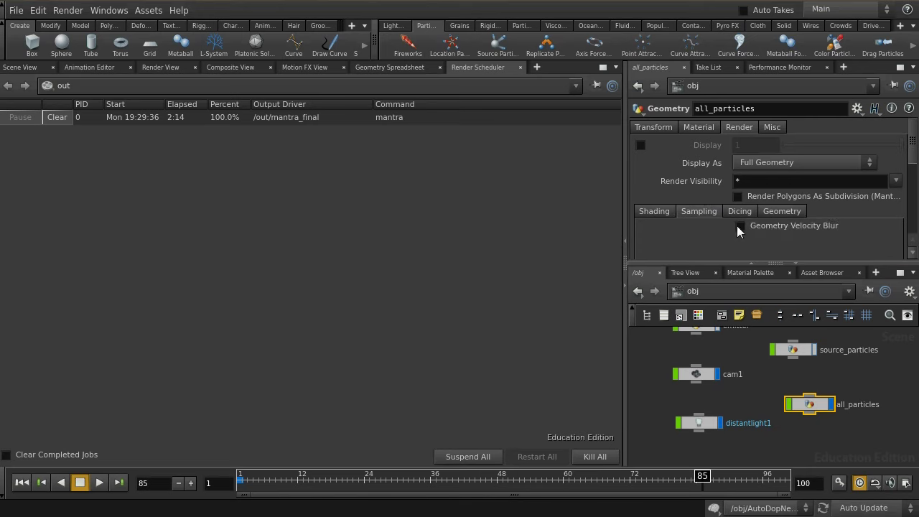
{"action": "left_click", "coordinate": [740, 227]}
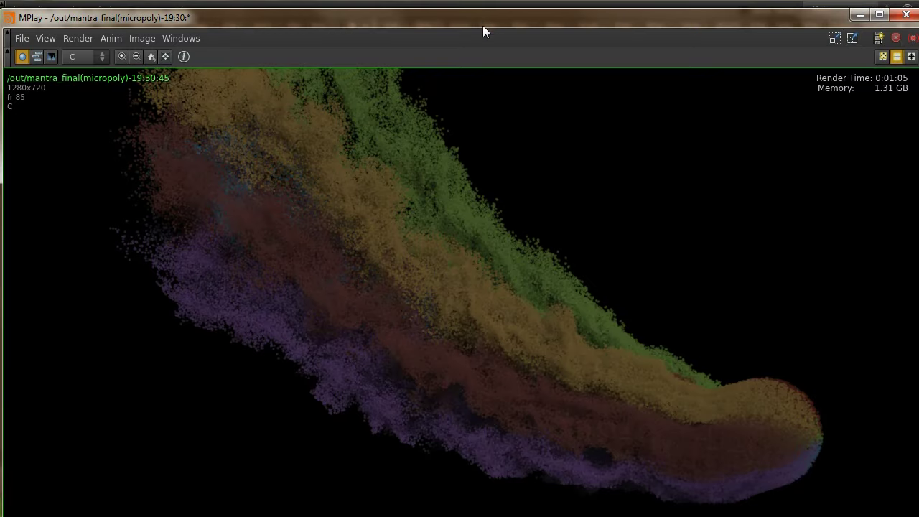
Step: Zoom out and recentre the rendered frame 85 in MPlay, then close the viewer
{"action": "scroll", "coordinate": [475, 194], "scroll_direction": "down", "scroll_amount": 3}
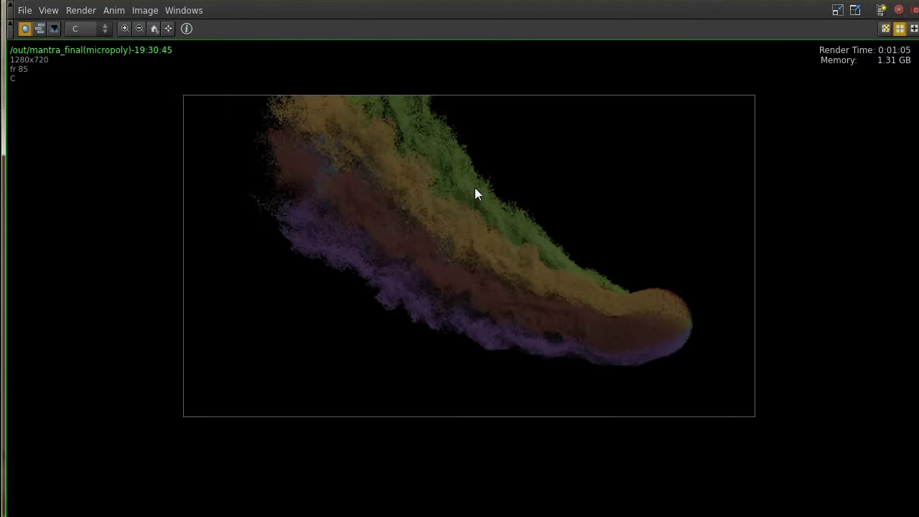
{"action": "middle_click_drag", "start_coordinate": [436, 221], "coordinate": [363, 240]}
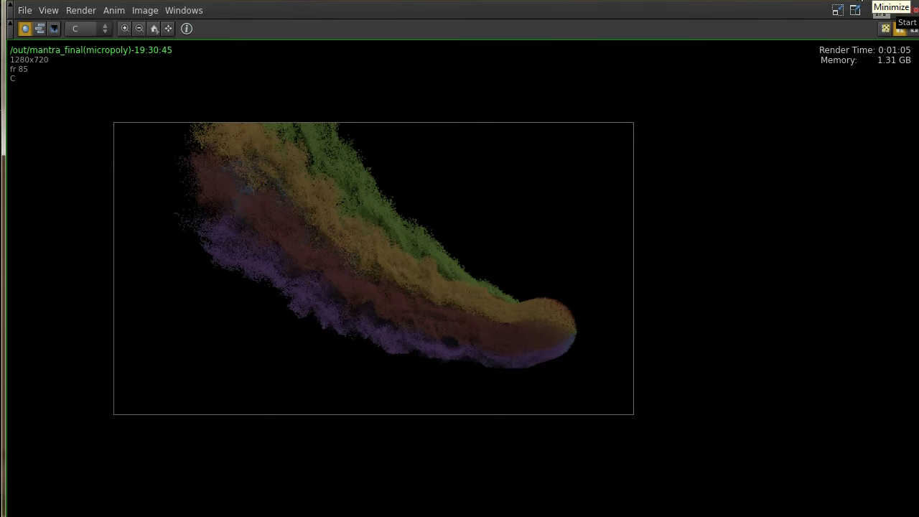
{"action": "left_click", "coordinate": [912, 10]}
Step: Staying in /obj, select distantlight1 and scroll through its Depth Map shadow settings
{"action": "left_click", "coordinate": [739, 291]}
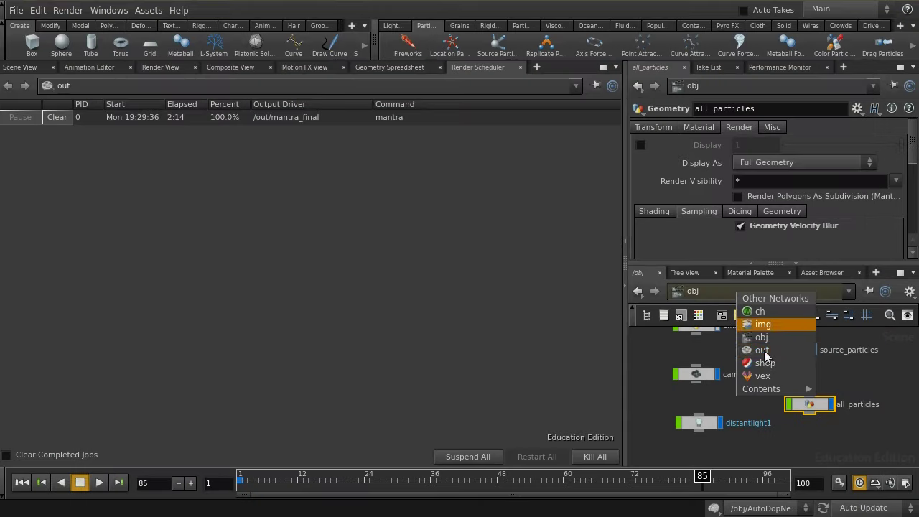
{"action": "left_click", "coordinate": [775, 362]}
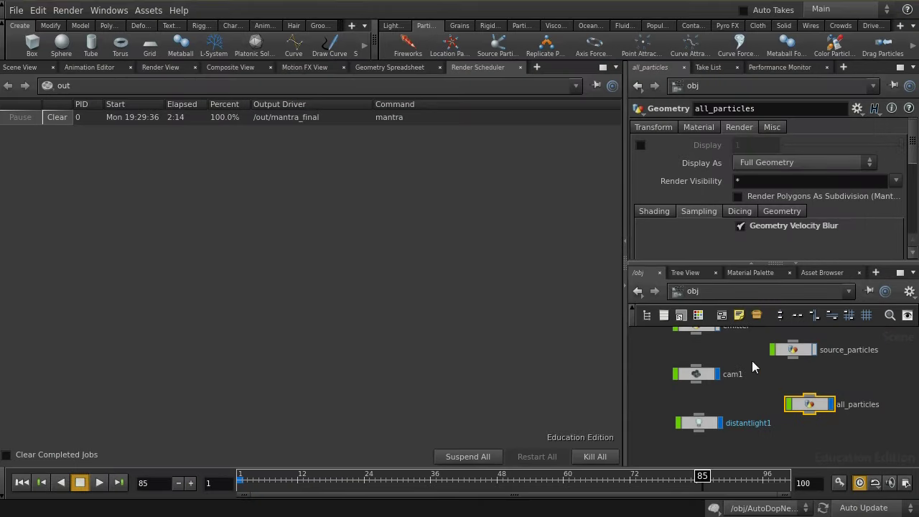
{"action": "left_click", "coordinate": [706, 423]}
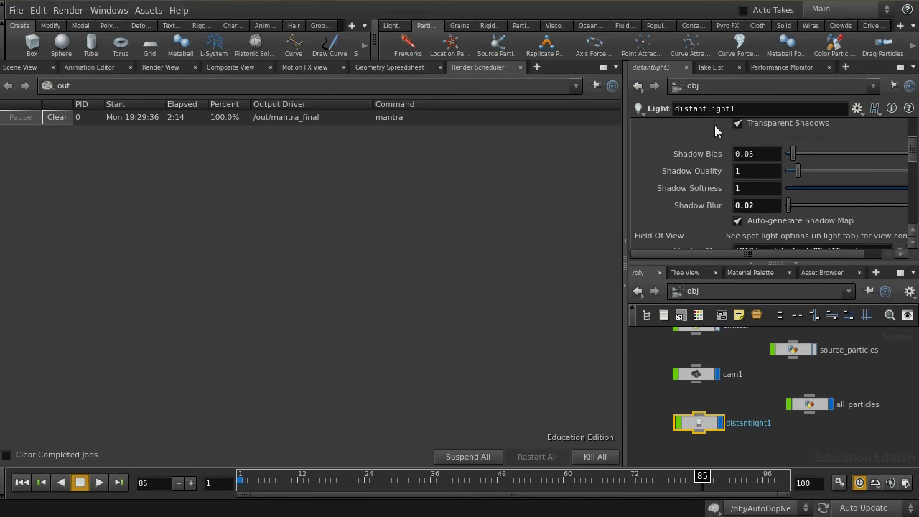
{"action": "scroll", "coordinate": [739, 192], "scroll_direction": "up", "scroll_amount": 1}
{"action": "scroll", "coordinate": [739, 192], "scroll_direction": "up", "scroll_amount": 3}
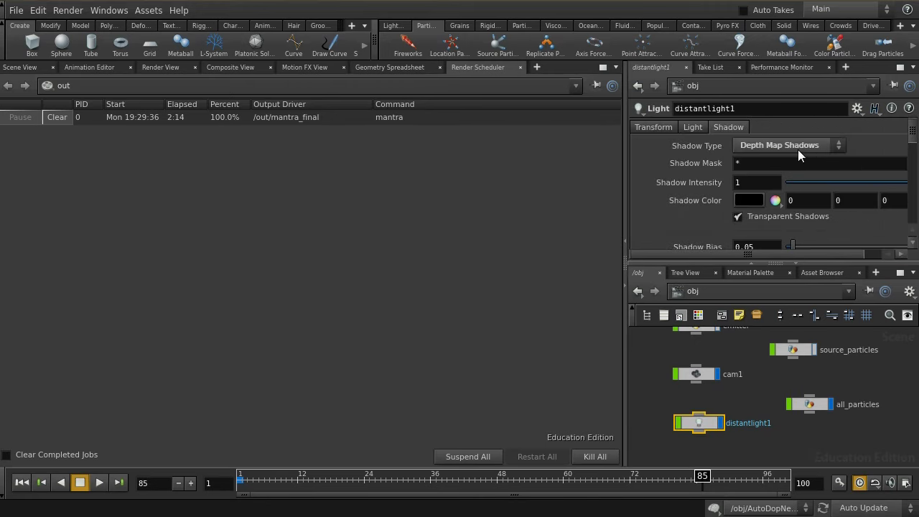
{"action": "scroll", "coordinate": [798, 150], "scroll_direction": "down", "scroll_amount": 1}
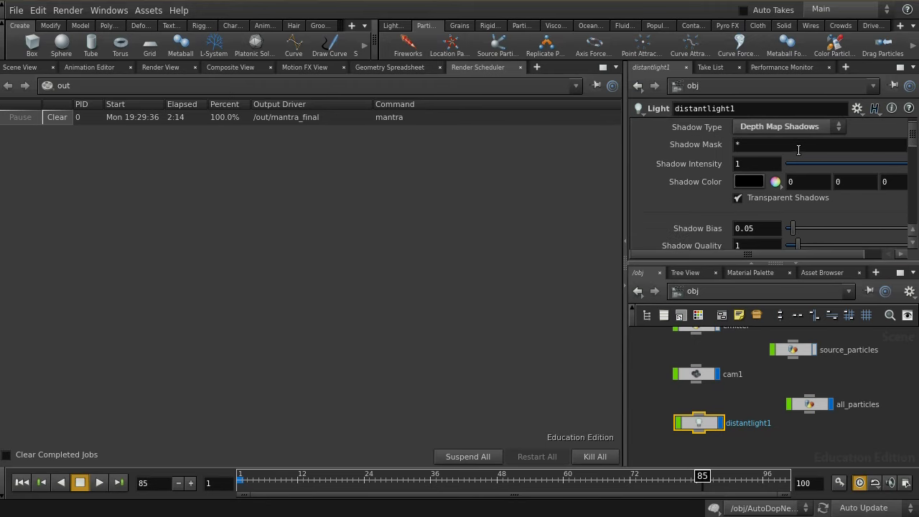
{"action": "scroll", "coordinate": [719, 176], "scroll_direction": "down", "scroll_amount": 3}
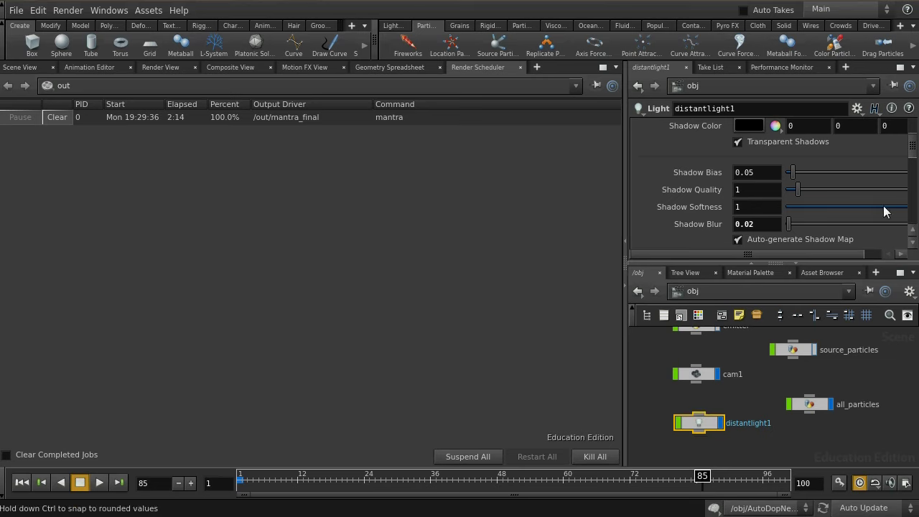
{"action": "scroll", "coordinate": [916, 154], "scroll_direction": "down", "scroll_amount": 3}
{"action": "scroll", "coordinate": [917, 153], "scroll_direction": "up", "scroll_amount": 4}
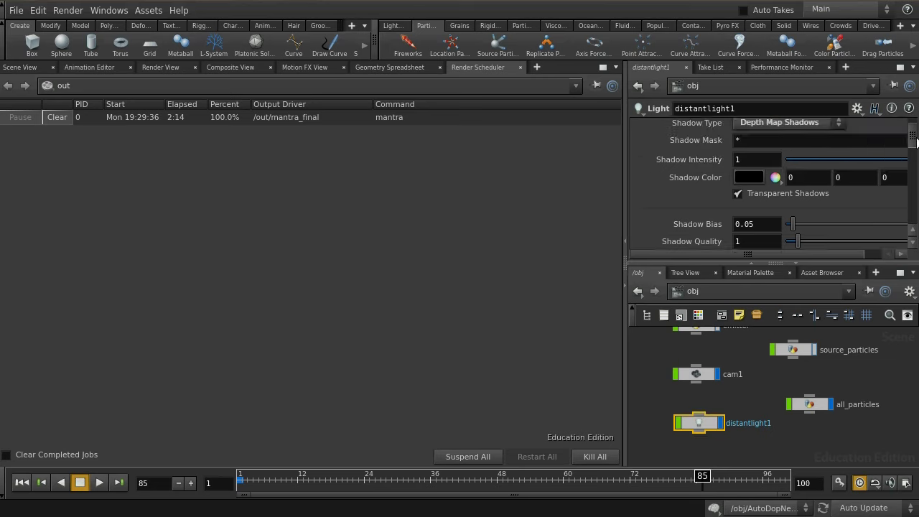
{"action": "scroll", "coordinate": [916, 155], "scroll_direction": "down", "scroll_amount": 2}
{"action": "scroll", "coordinate": [917, 157], "scroll_direction": "down", "scroll_amount": 1}
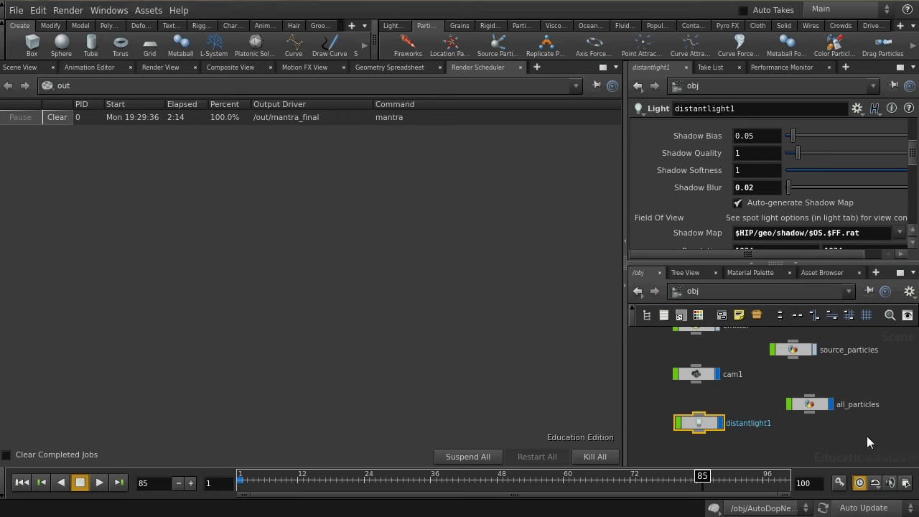
Step: Create a Geometry object and rename it volume_representation
{"action": "middle_click_drag", "start_coordinate": [867, 436], "coordinate": [829, 410]}
{"action": "key", "text": "Tab"}
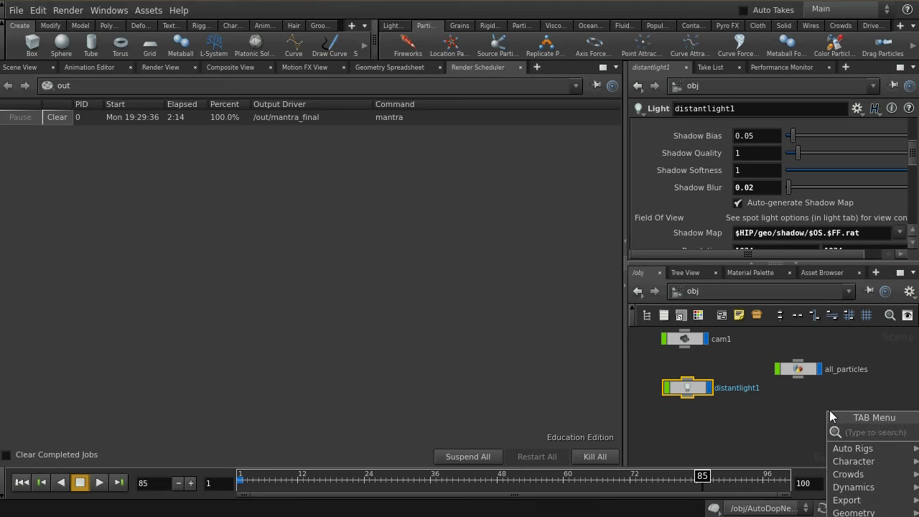
{"action": "type", "text": "ge"}
{"action": "key", "text": "Return"}
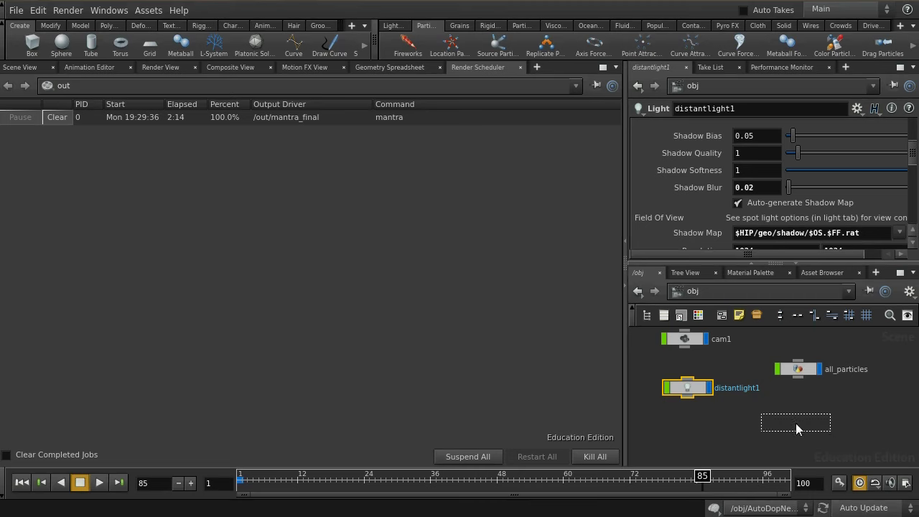
{"action": "left_click", "coordinate": [796, 424]}
{"action": "double_click", "coordinate": [766, 114]}
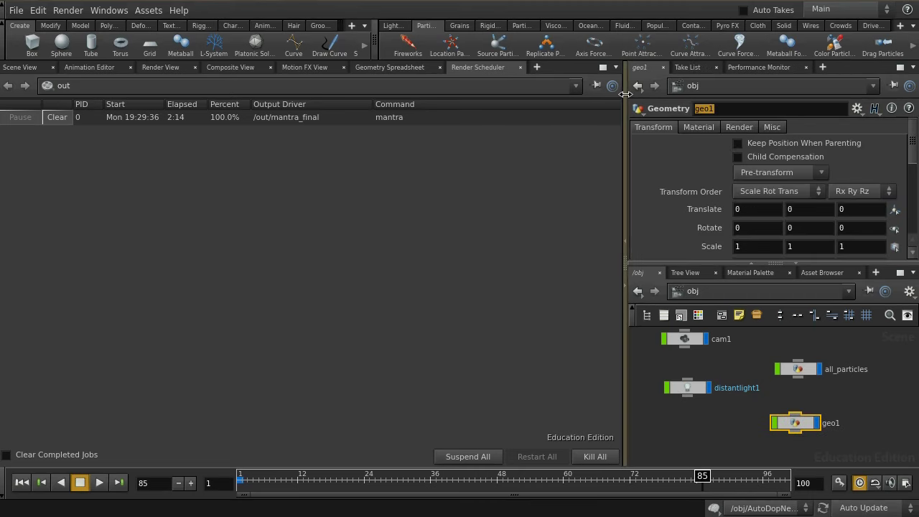
{"action": "type", "text": "volume"}
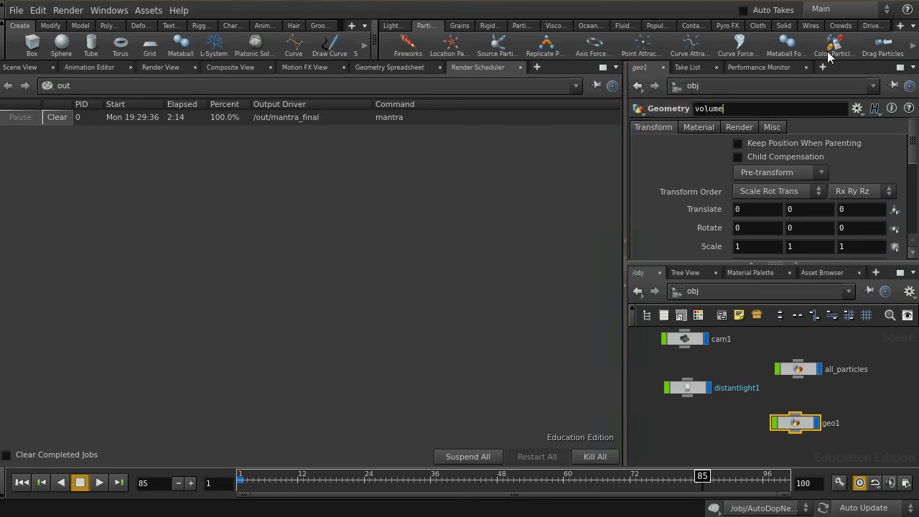
{"action": "type", "text": "_representation"}
{"action": "key", "text": "Return"}
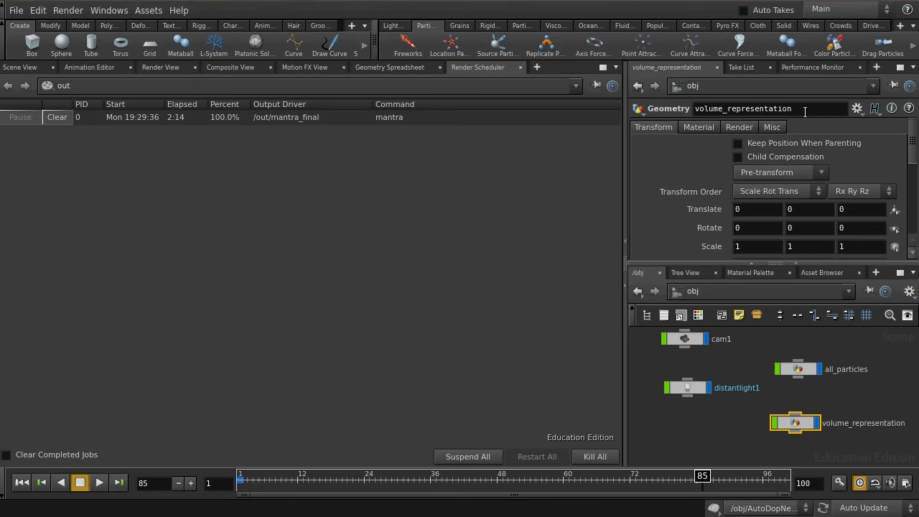
Step: Home the network, select source_particles and switch to the Scene View
{"action": "left_click", "coordinate": [794, 422]}
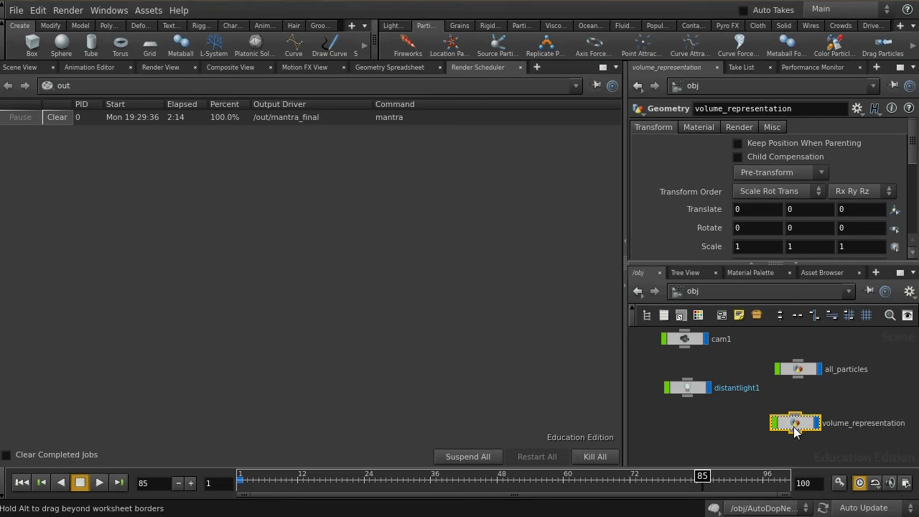
{"action": "key", "text": "h"}
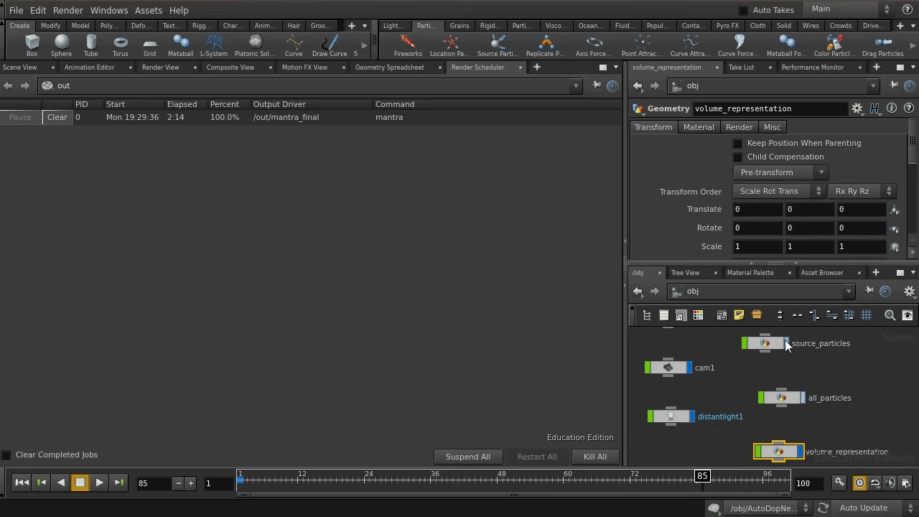
{"action": "left_click_drag", "start_coordinate": [768, 342], "coordinate": [799, 346]}
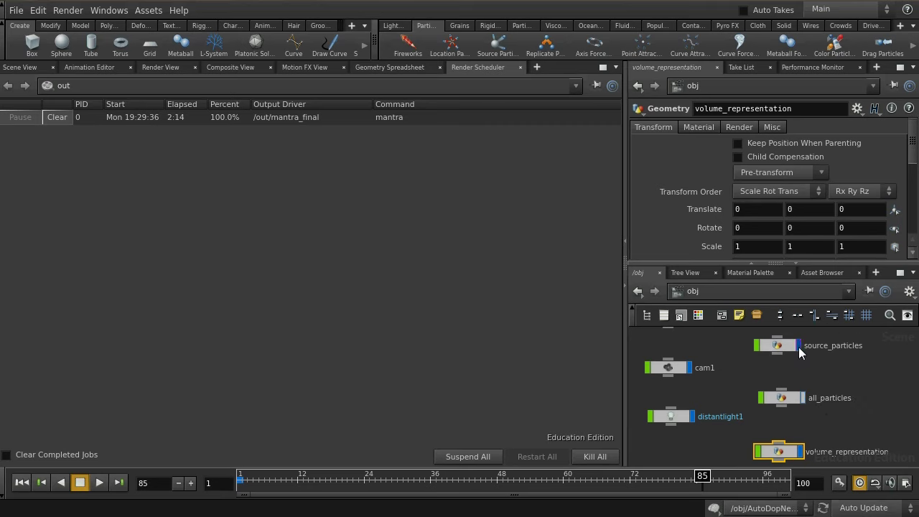
{"action": "left_click", "coordinate": [781, 345]}
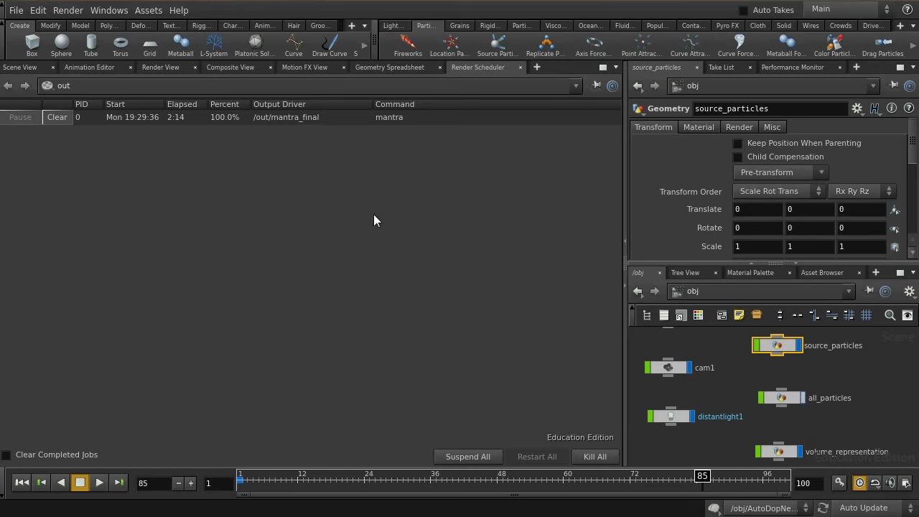
{"action": "left_click", "coordinate": [22, 68]}
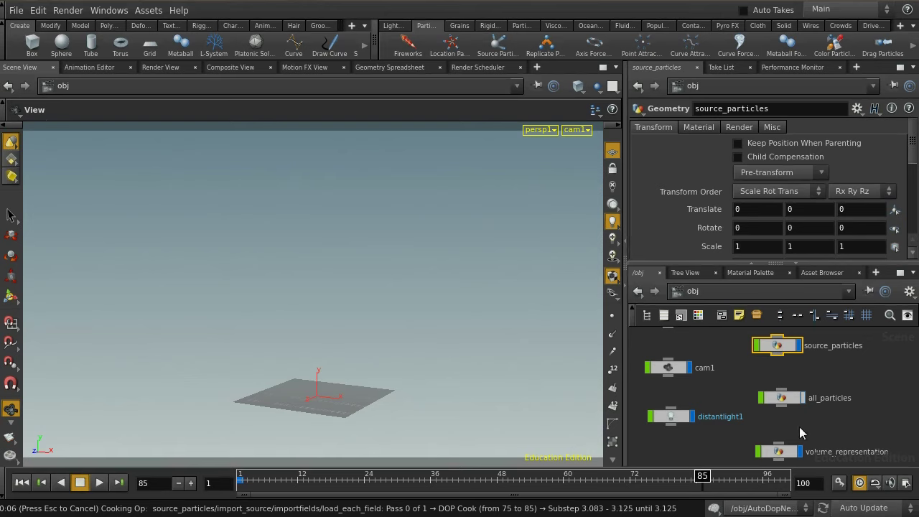
Step: Check attribdelete1's point count inside source_particles, then return to /obj and pan to volume_representation
{"action": "key", "text": "i"}
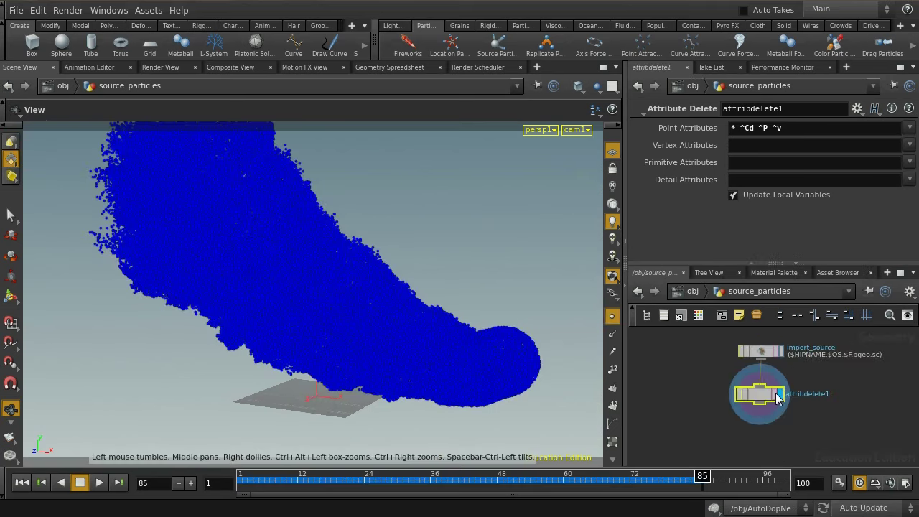
{"action": "middle_click_drag", "start_coordinate": [764, 397], "coordinate": [771, 343]}
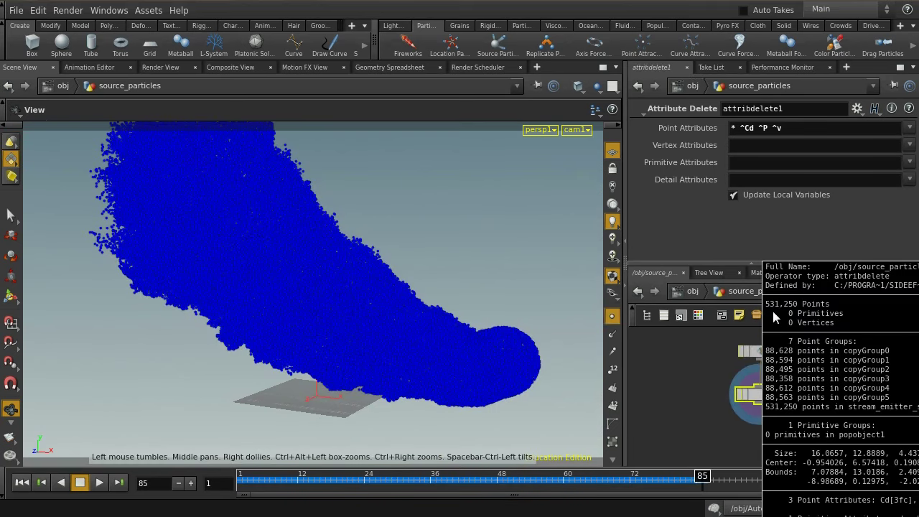
{"action": "middle_click_drag", "start_coordinate": [778, 307], "coordinate": [771, 429]}
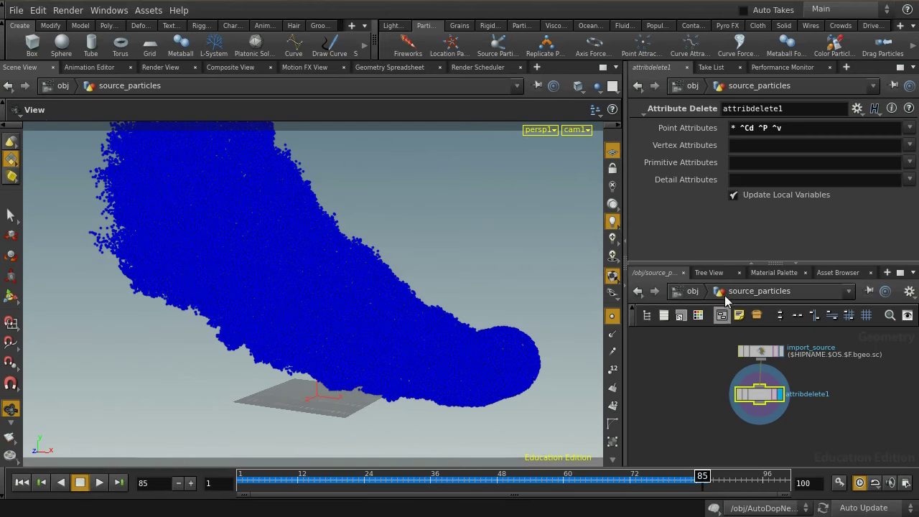
{"action": "left_click", "coordinate": [693, 291]}
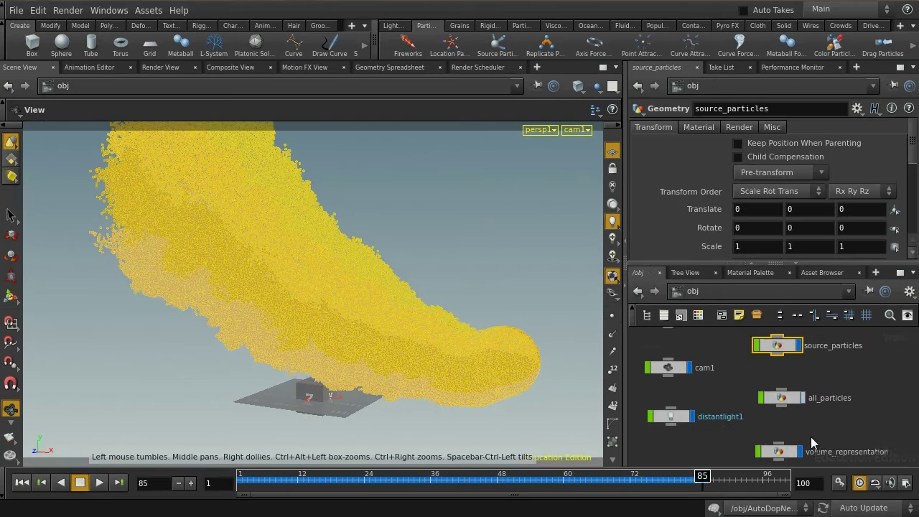
{"action": "middle_click_drag", "start_coordinate": [811, 437], "coordinate": [806, 385]}
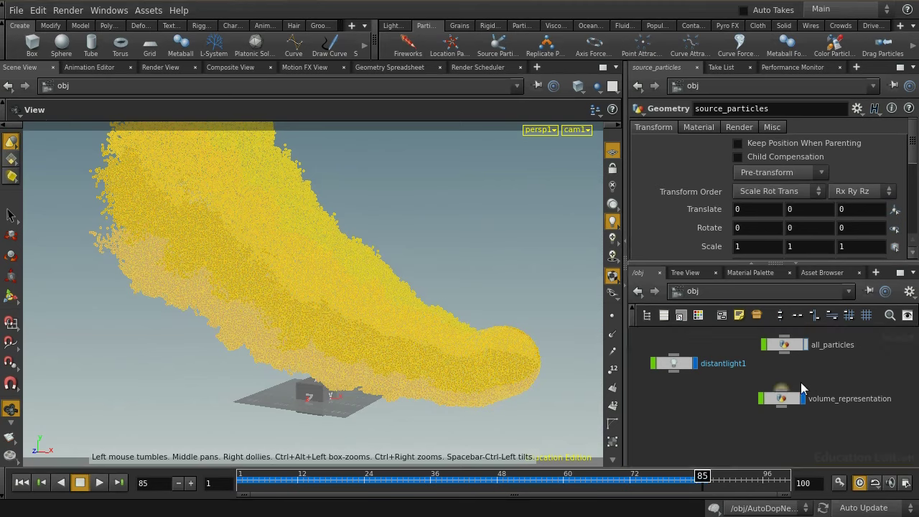
Step: Inside volume_representation, replace file1 with an Object Merge of /obj/source_particles
{"action": "double_click", "coordinate": [801, 407]}
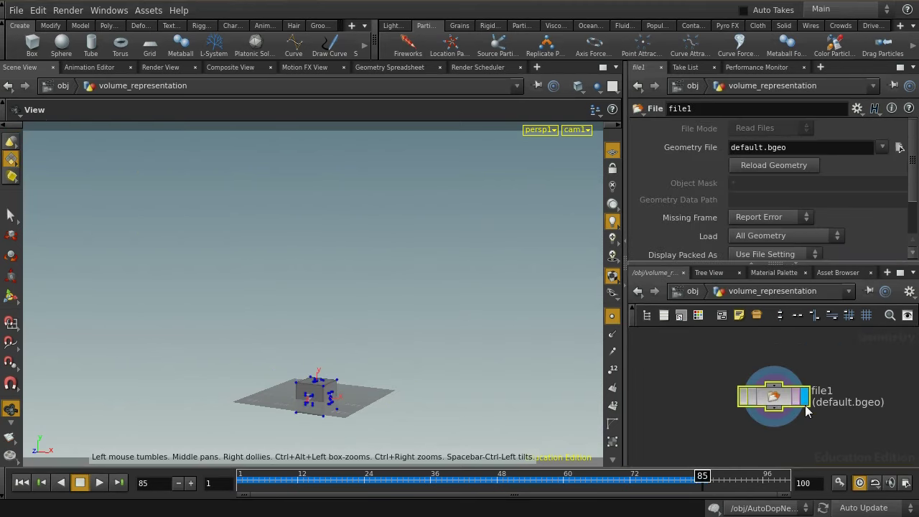
{"action": "key", "text": "Delete"}
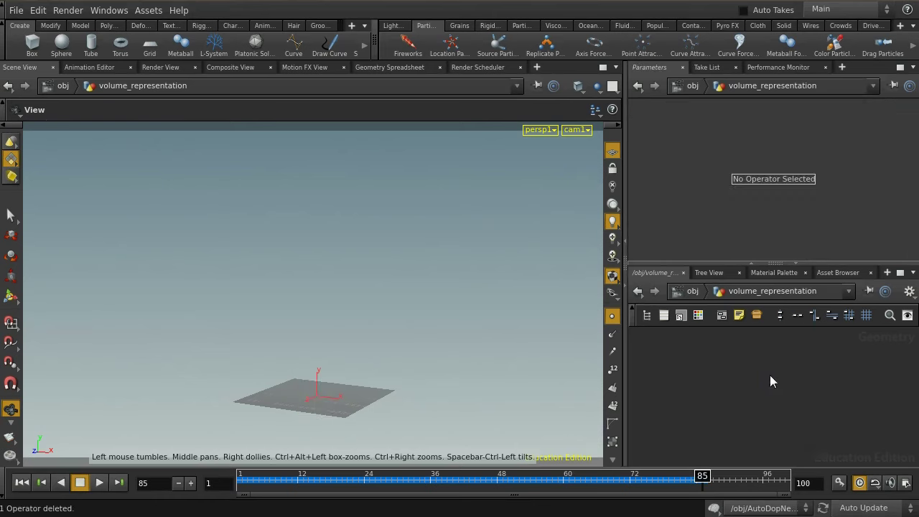
{"action": "key", "text": "Tab"}
{"action": "type", "text": "obj"}
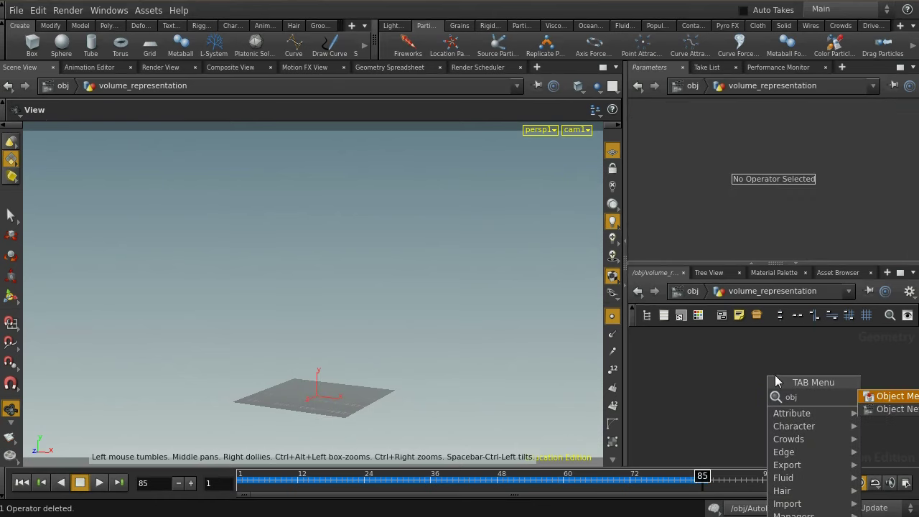
{"action": "key", "text": "Return"}
{"action": "left_click", "coordinate": [781, 380]}
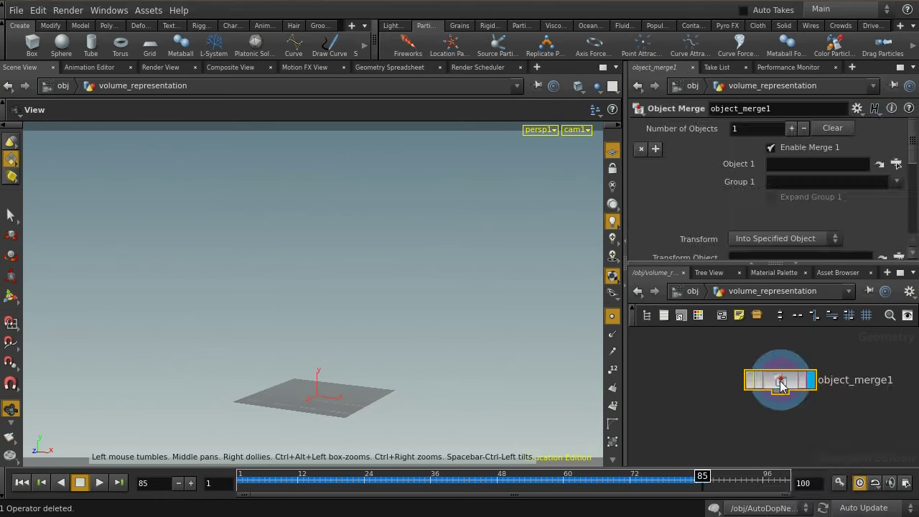
{"action": "left_click", "coordinate": [896, 163]}
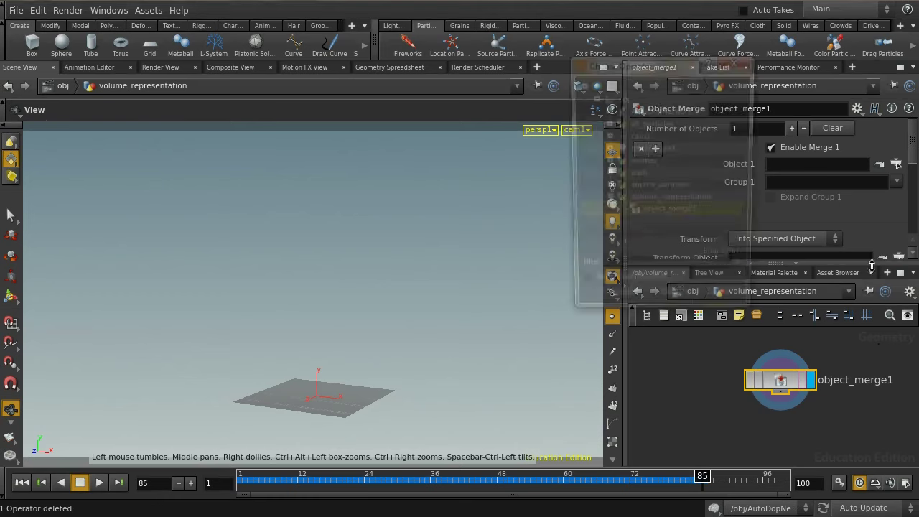
{"action": "left_click", "coordinate": [643, 188]}
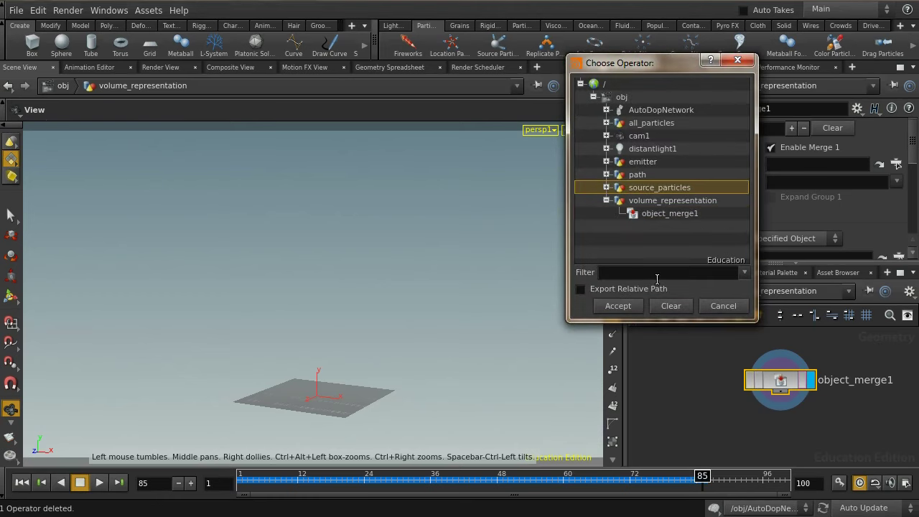
{"action": "left_click", "coordinate": [618, 306]}
Step: Begin adding a node below object_merge1 by searching for 'vol'
{"action": "middle_click_drag", "start_coordinate": [781, 434], "coordinate": [779, 410]}
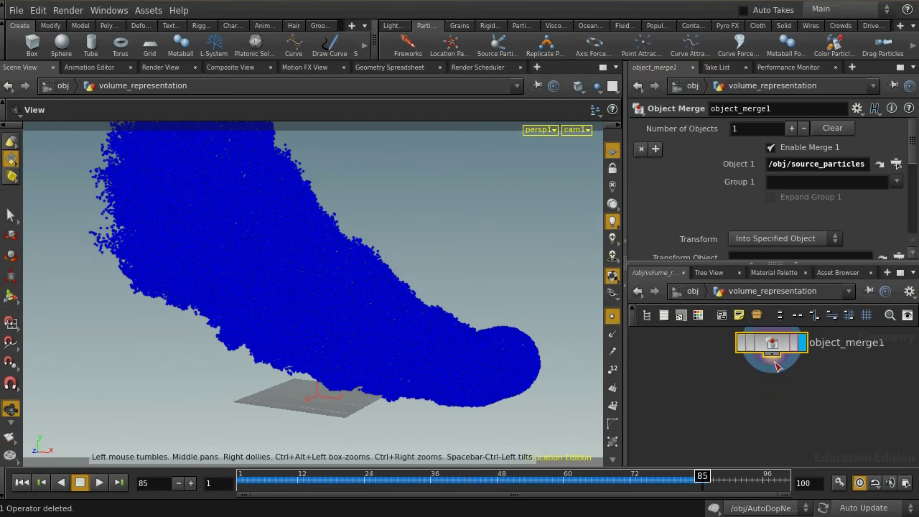
{"action": "key", "text": "Tab"}
{"action": "type", "text": "vol"}
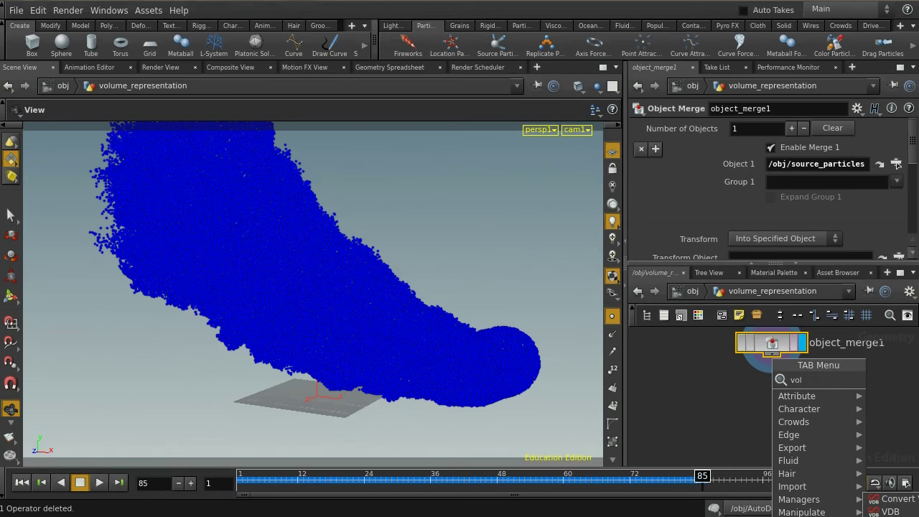
Step: Add VDB from Particles with Fog VDB instead of Distance VDB, Point Radius Scale .2, displayed
{"action": "key", "text": "Return"}
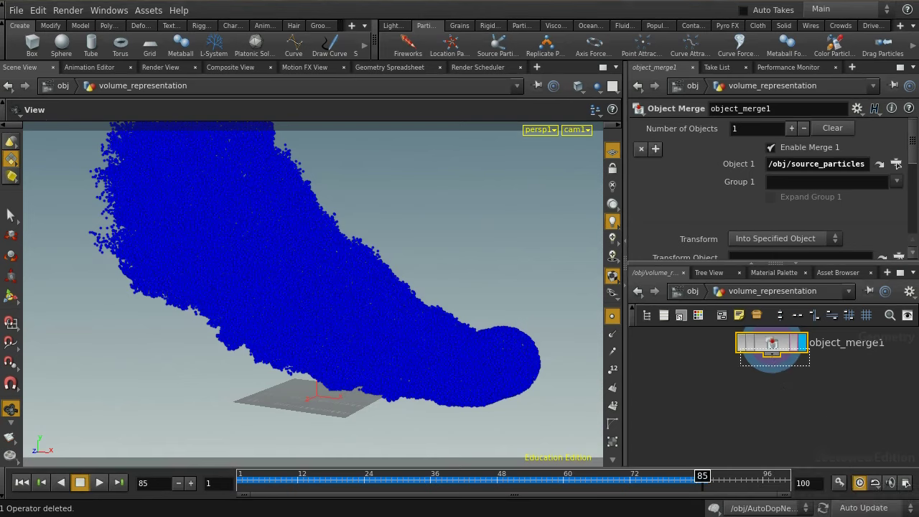
{"action": "left_click", "coordinate": [773, 405]}
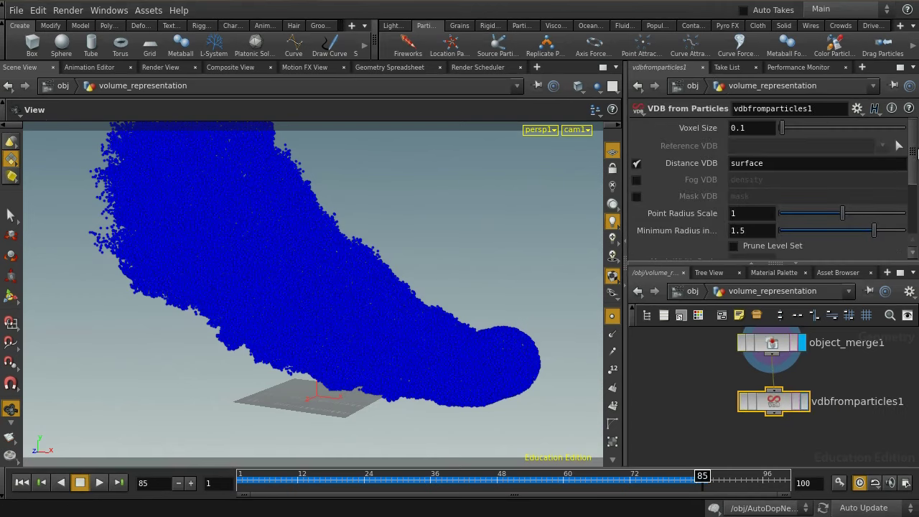
{"action": "left_click", "coordinate": [636, 164]}
{"action": "left_click", "coordinate": [637, 179]}
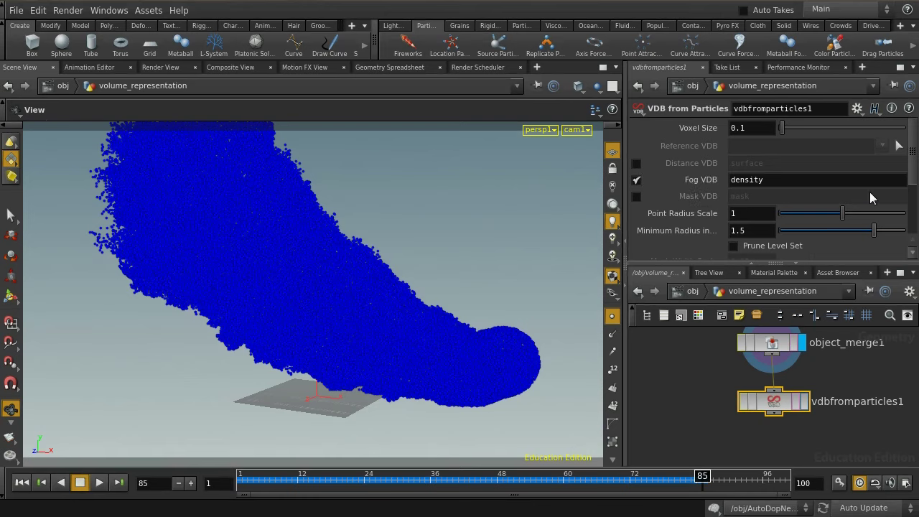
{"action": "scroll", "coordinate": [916, 179], "scroll_direction": "down", "scroll_amount": 2}
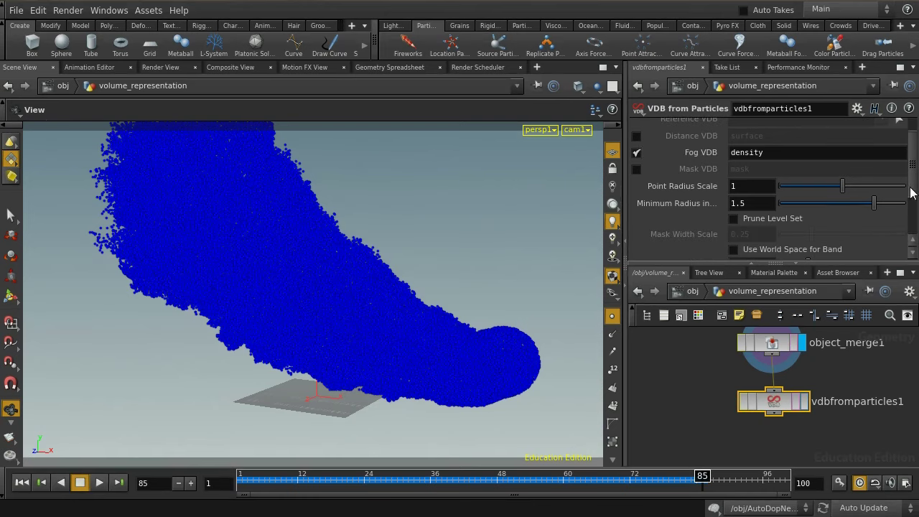
{"action": "left_click", "coordinate": [754, 185]}
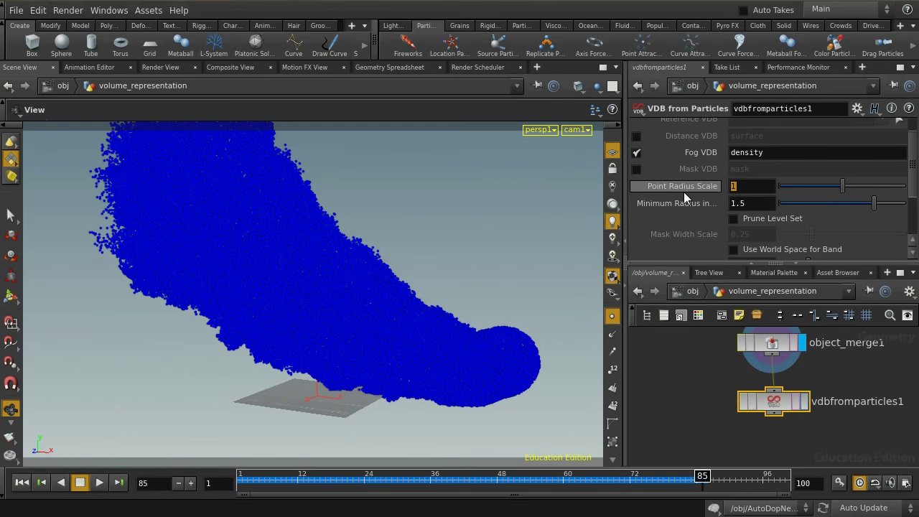
{"action": "type", "text": ".2"}
{"action": "key", "text": "Return"}
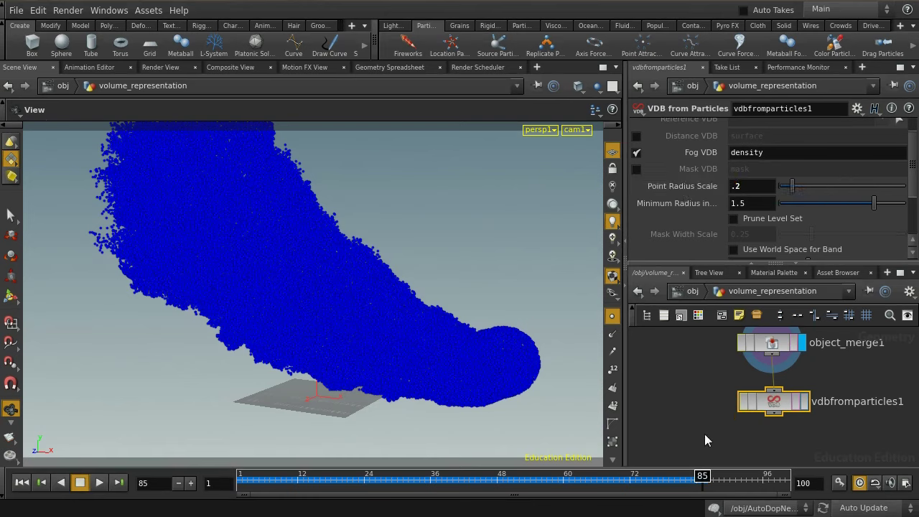
{"action": "left_click", "coordinate": [804, 405]}
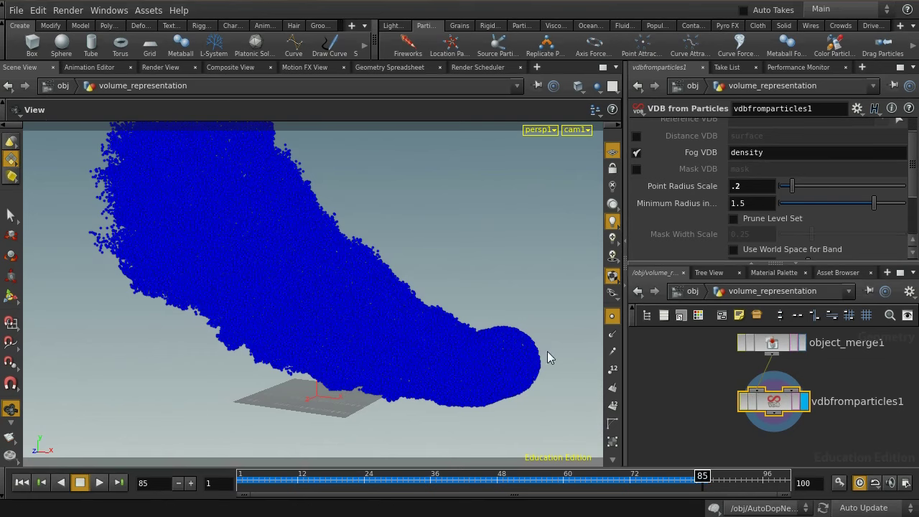
{"action": "left_click_drag", "start_coordinate": [502, 258], "coordinate": [597, 215]}
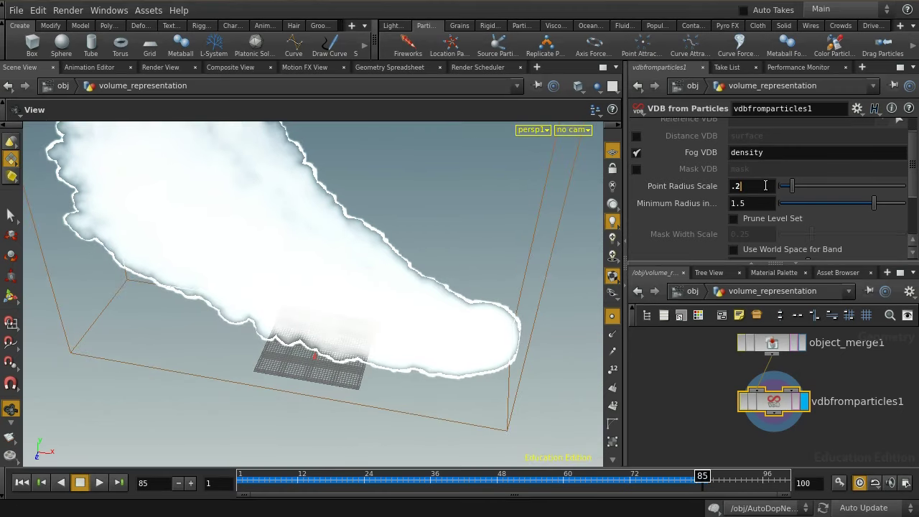
Step: Try Point Radius Scale .1 and .15, settle back on .2, and orbit the fog cloud
{"action": "left_click", "coordinate": [765, 185]}
{"action": "type", "text": ".1"}
{"action": "key", "text": "Return"}
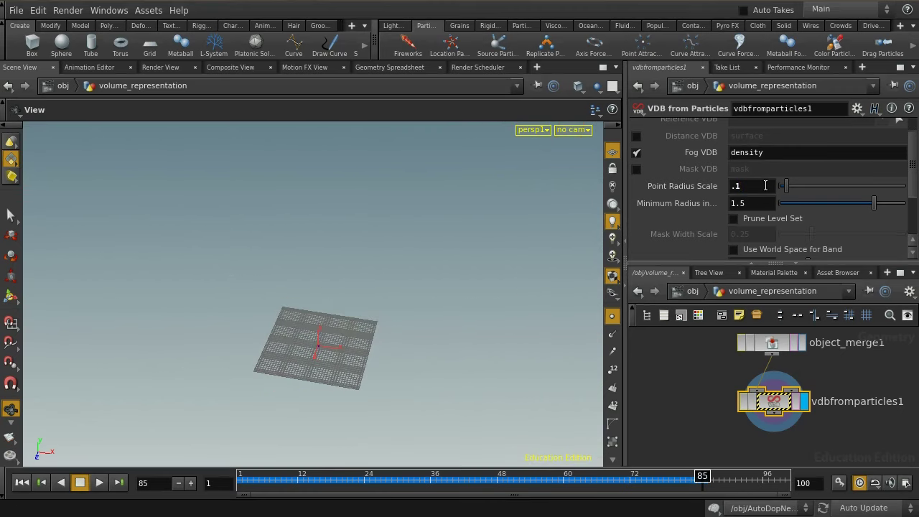
{"action": "type", "text": "5"}
{"action": "key", "text": "Return"}
{"action": "key", "text": "BackSpace"}
{"action": "key", "text": "BackSpace"}
{"action": "type", "text": "2"}
{"action": "key", "text": "Return"}
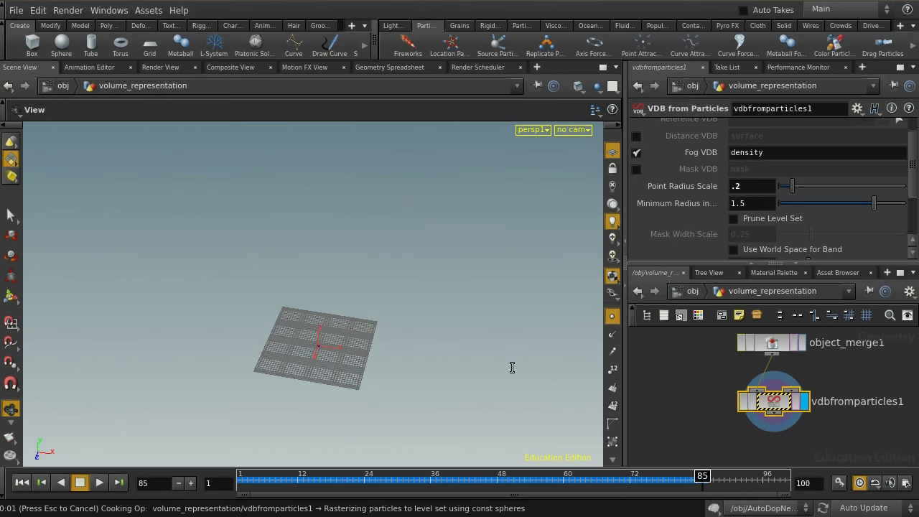
{"action": "left_click_drag", "start_coordinate": [380, 350], "coordinate": [370, 320]}
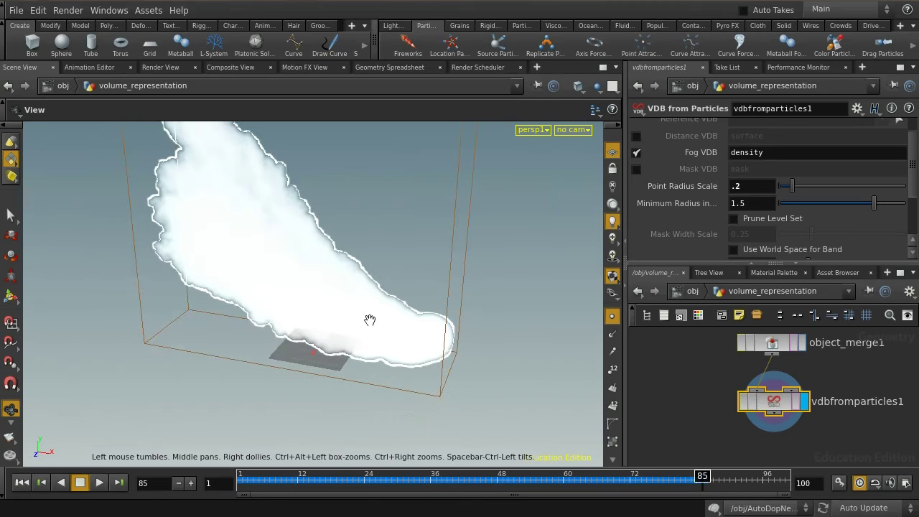
{"action": "left_click_drag", "start_coordinate": [380, 247], "coordinate": [396, 345]}
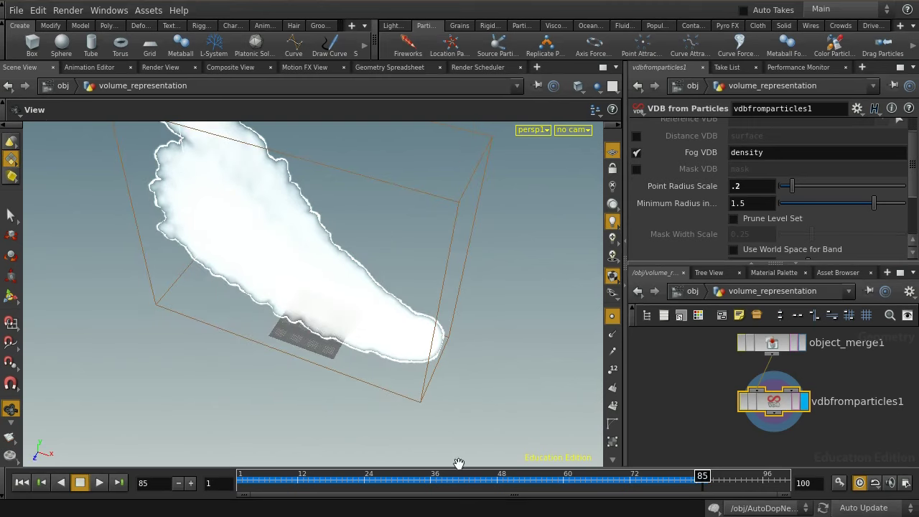
Step: Add a Basic Smoke material to the /shop network from the Material Palette
{"action": "left_click", "coordinate": [704, 292]}
{"action": "left_click", "coordinate": [704, 291]}
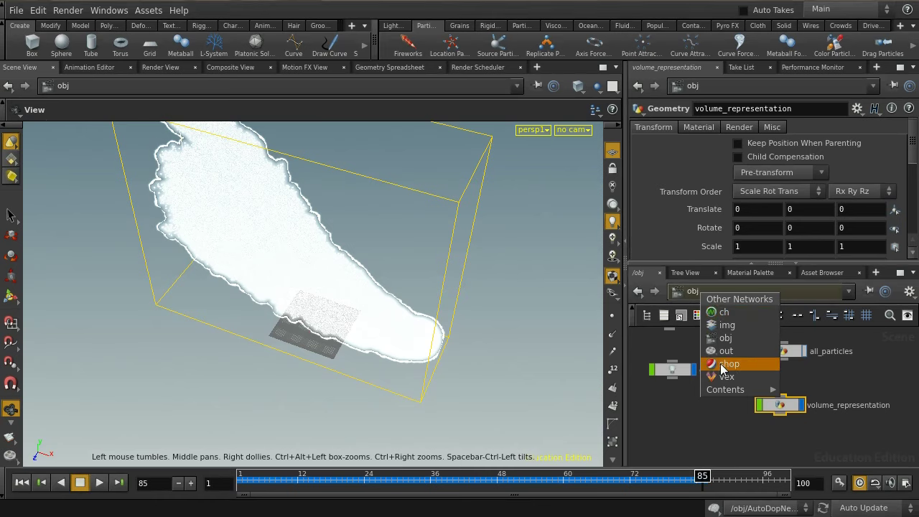
{"action": "left_click", "coordinate": [724, 365]}
{"action": "middle_click_drag", "start_coordinate": [704, 455], "coordinate": [704, 342]}
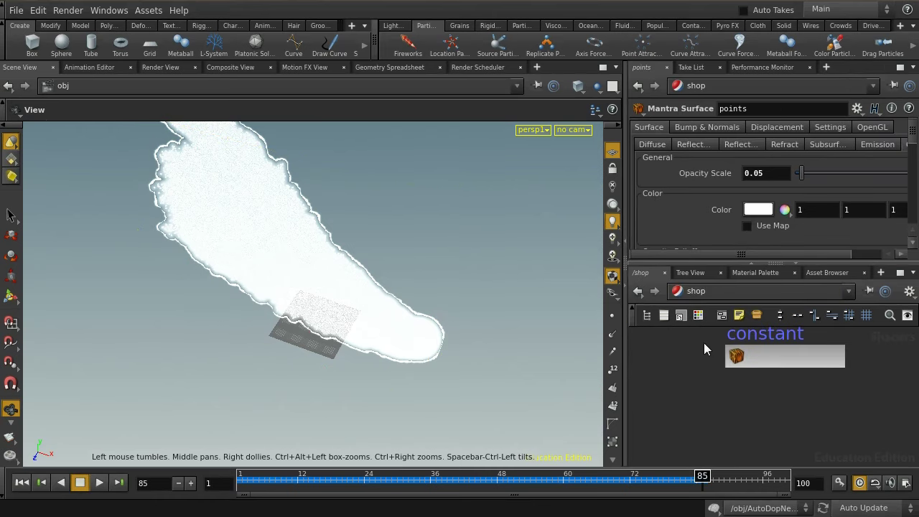
{"action": "left_click", "coordinate": [755, 273]}
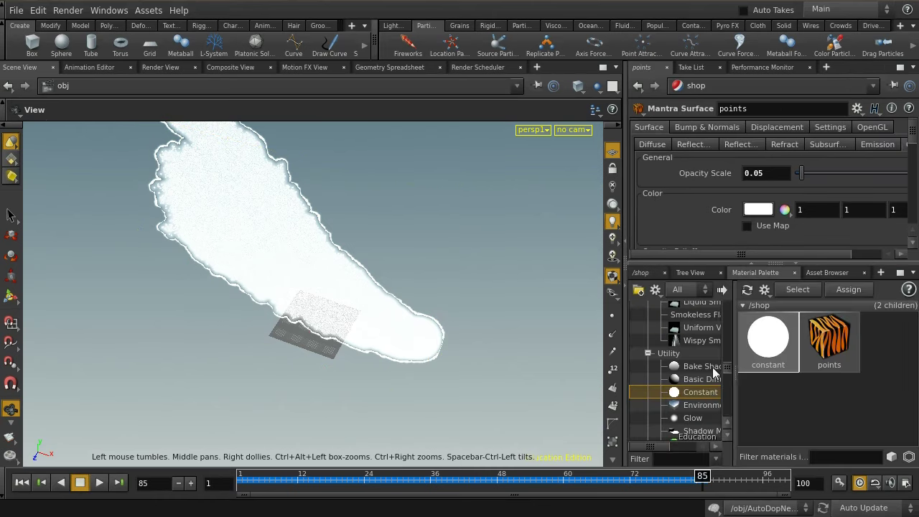
{"action": "mouse_move", "coordinate": [730, 363]}
{"action": "left_mouse_down"}
{"action": "mouse_move", "coordinate": [725, 411]}
{"action": "mouse_move", "coordinate": [730, 351]}
{"action": "mouse_move", "coordinate": [730, 366]}
{"action": "left_mouse_up"}
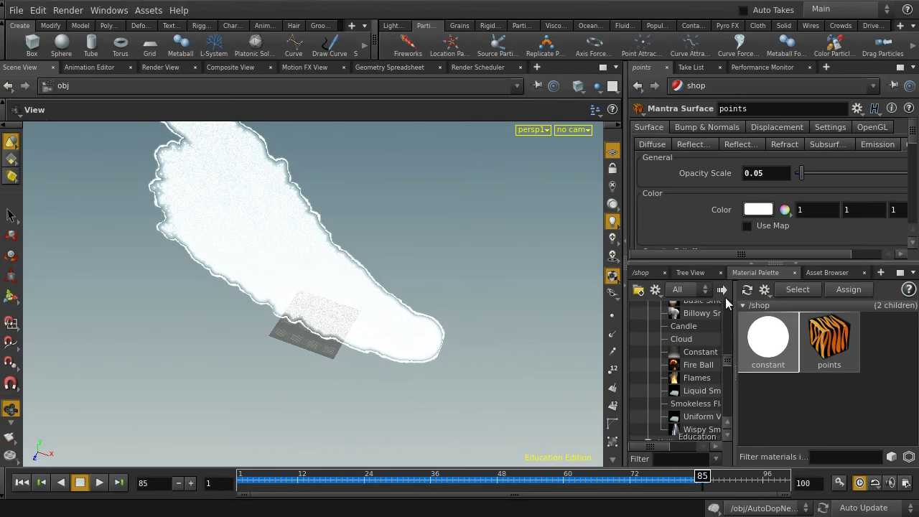
{"action": "scroll", "coordinate": [724, 363], "scroll_direction": "up", "scroll_amount": 2}
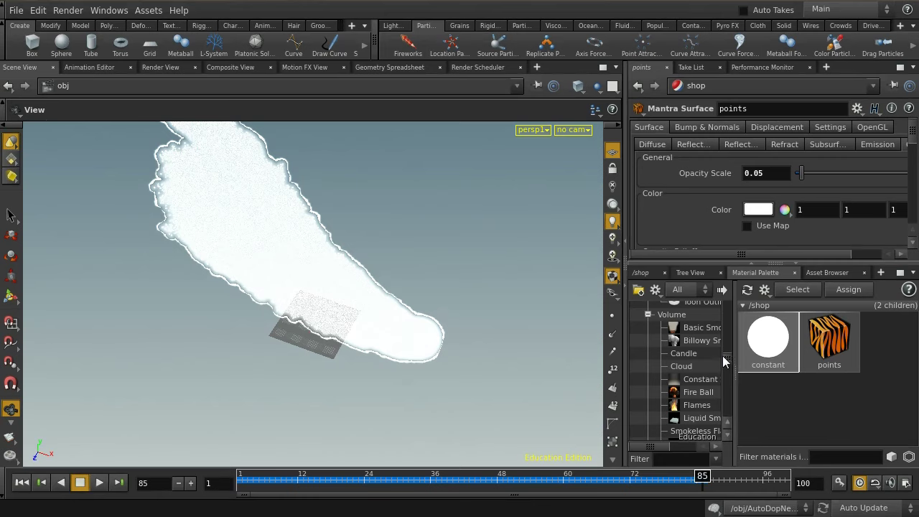
{"action": "left_click", "coordinate": [722, 290]}
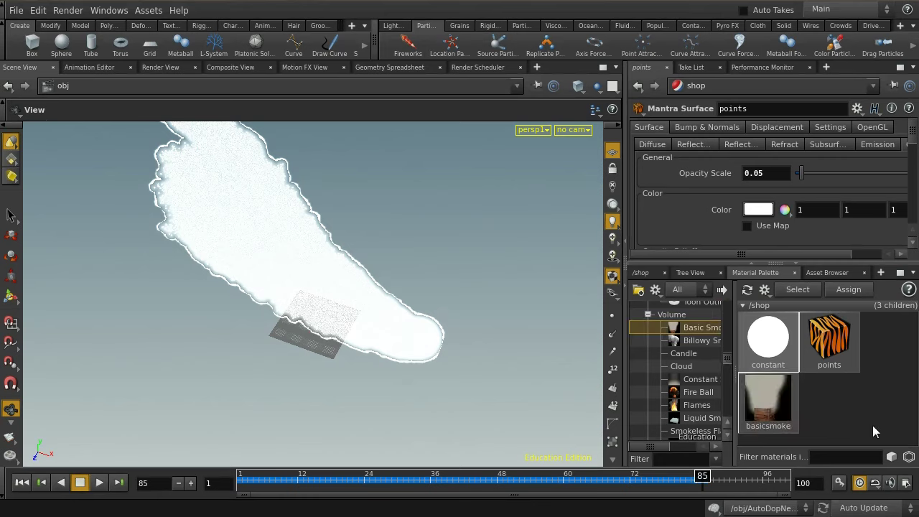
{"action": "left_click", "coordinate": [784, 413]}
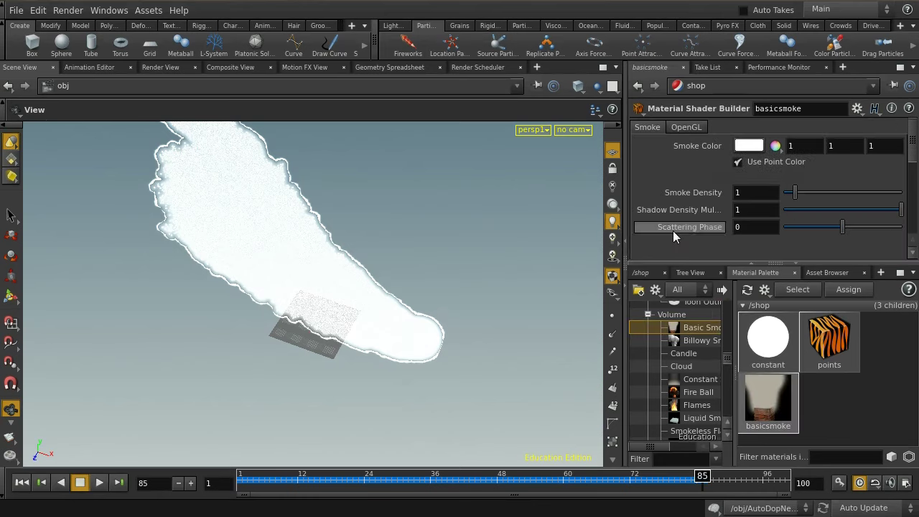
{"action": "left_click", "coordinate": [650, 273]}
Step: Set volume_representation's Material to /shop/basicsmoke and jump to that material
{"action": "left_click", "coordinate": [636, 290]}
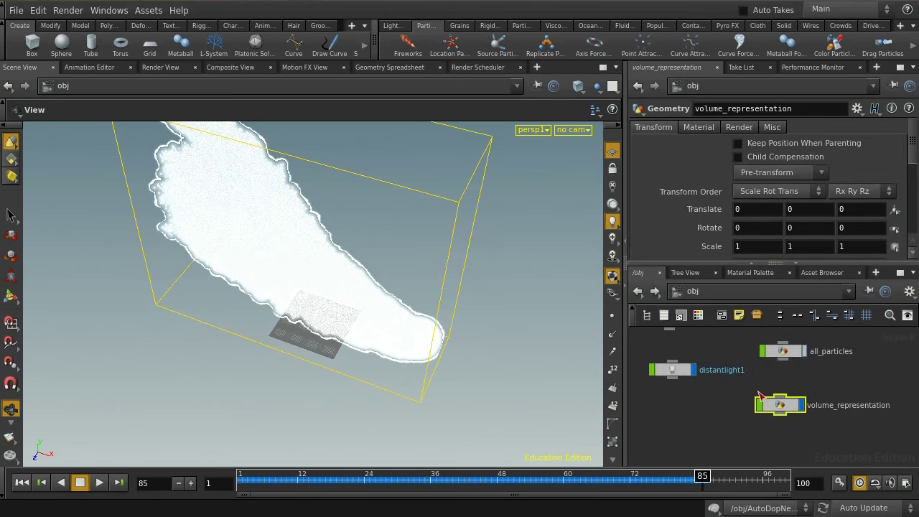
{"action": "left_click", "coordinate": [695, 129]}
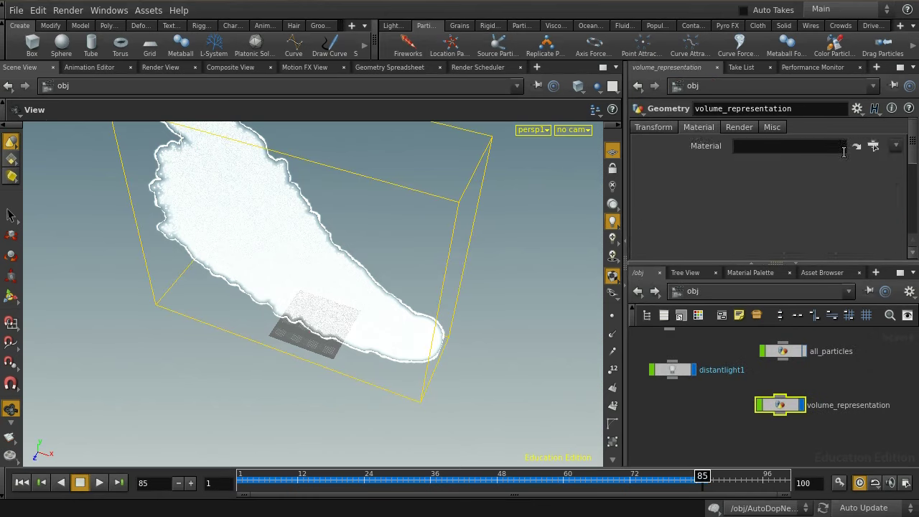
{"action": "left_click", "coordinate": [874, 147]}
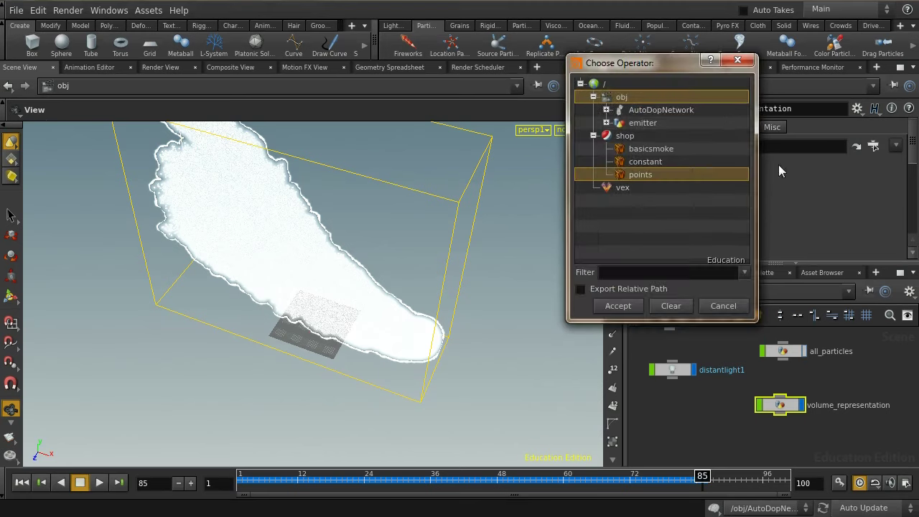
{"action": "left_click", "coordinate": [619, 306]}
{"action": "left_click", "coordinate": [857, 146]}
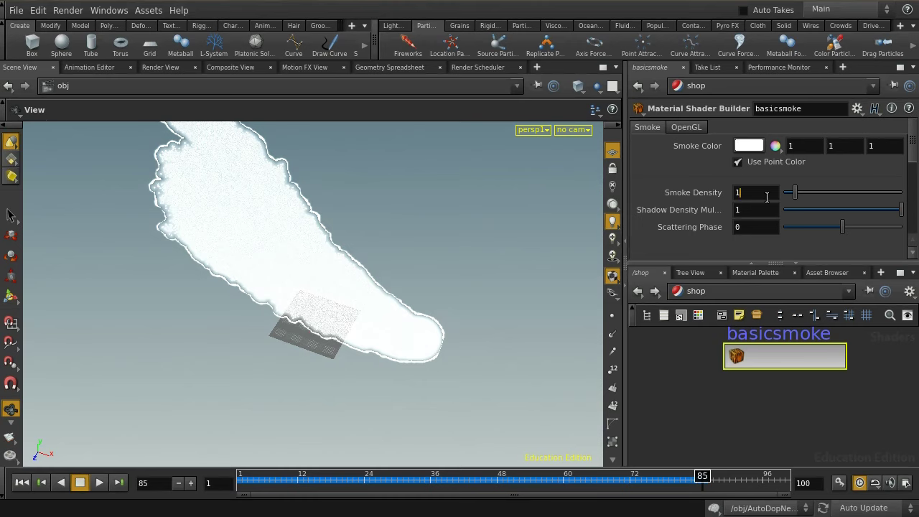
Step: Commit basicsmoke's Smoke Density of 10 and home the shader network view
{"action": "key", "text": "Return"}
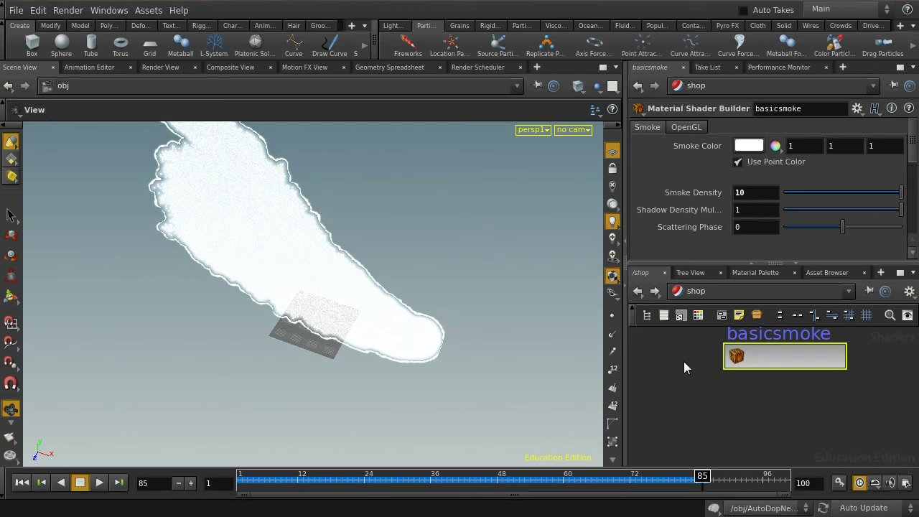
{"action": "key", "text": "h"}
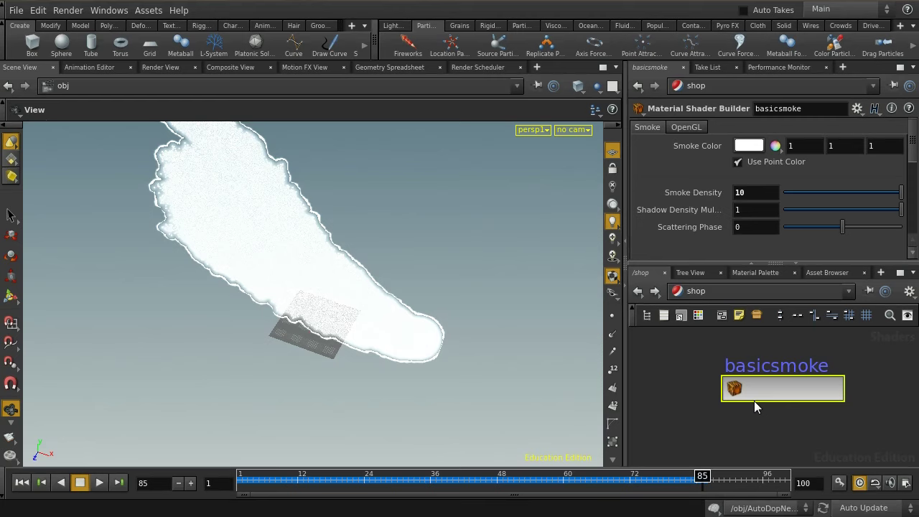
Step: In the /out network, add a new Mantra render node below mantra_final
{"action": "left_click", "coordinate": [739, 292]}
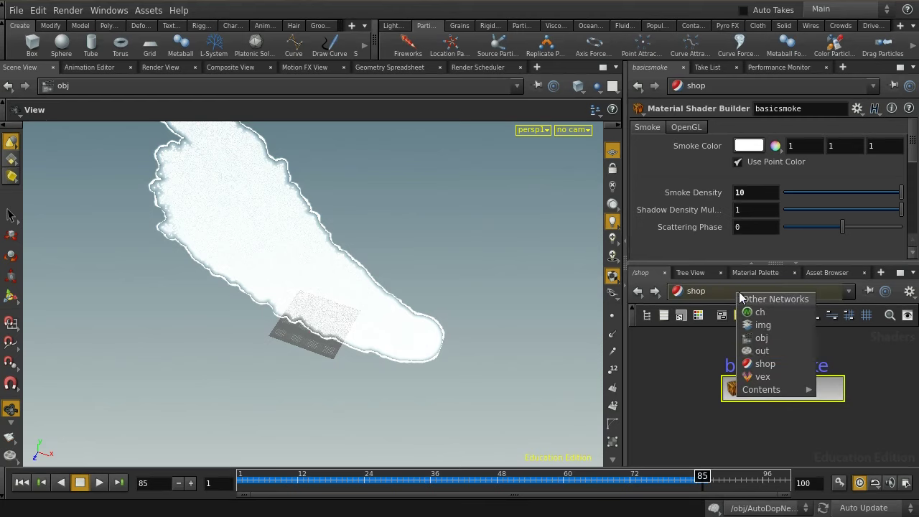
{"action": "left_click", "coordinate": [756, 351]}
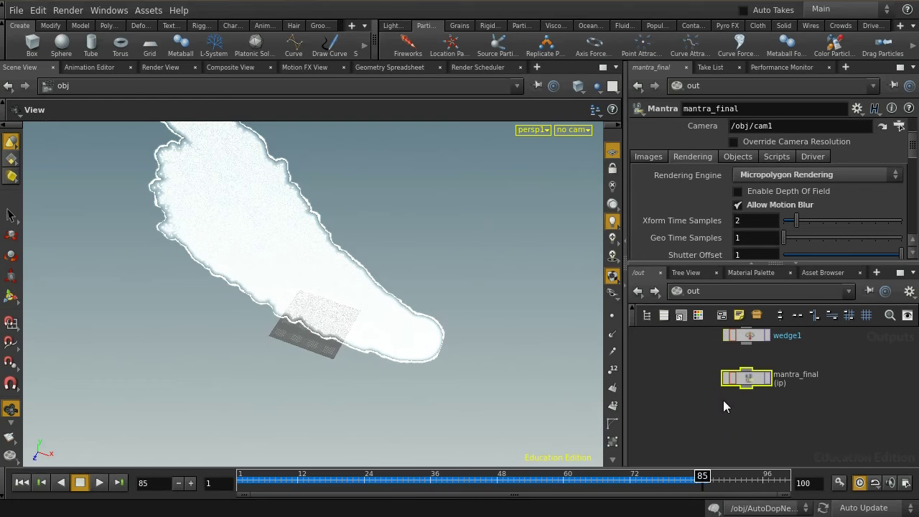
{"action": "key", "text": "Tab"}
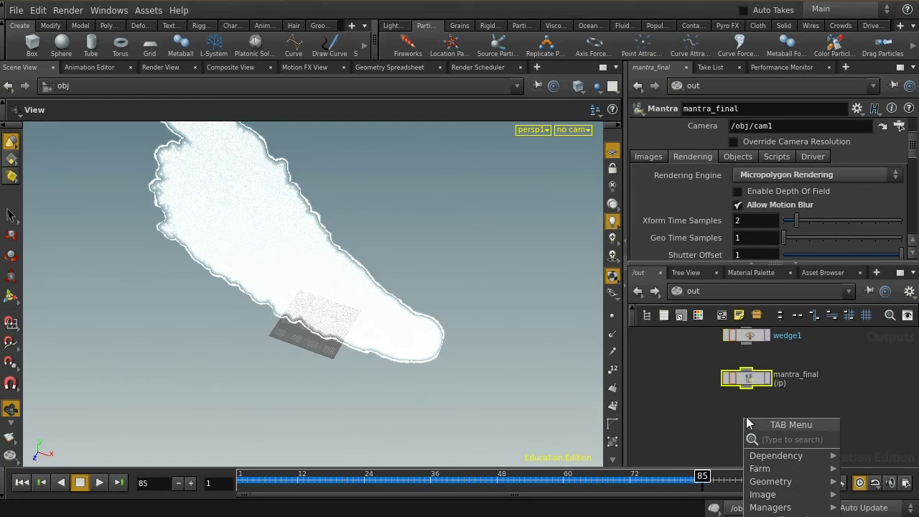
{"action": "type", "text": "m"}
{"action": "left_click", "coordinate": [876, 436]}
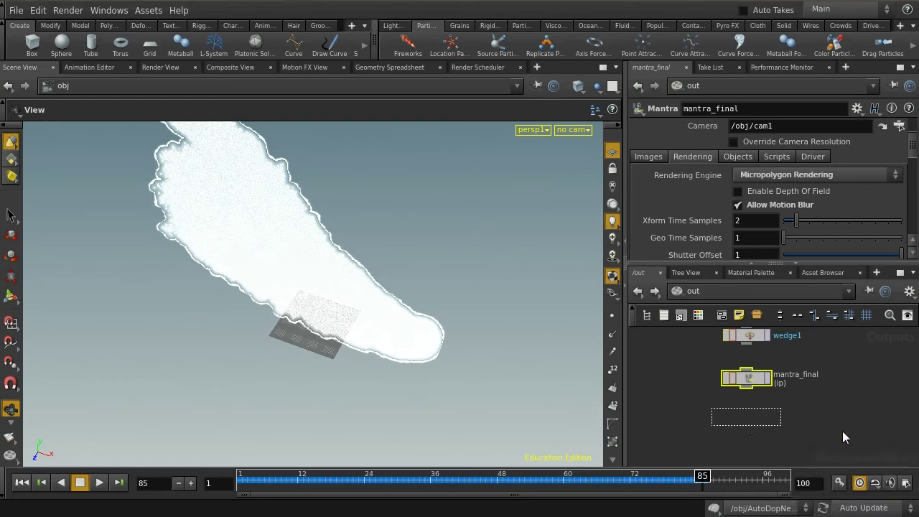
{"action": "left_click", "coordinate": [758, 424]}
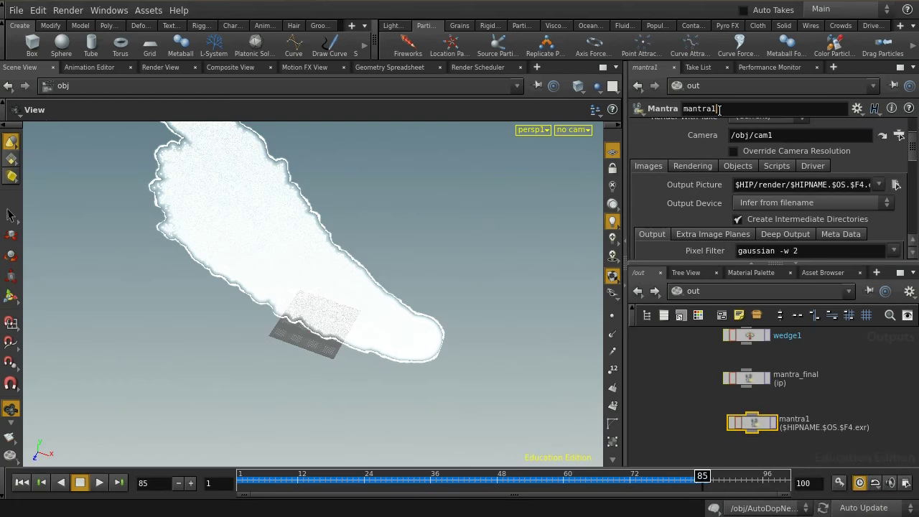
Step: Rename the new node mantra_render_volume and nudge it into place
{"action": "type", "text": "render_vou"}
{"action": "key", "text": "BackSpace"}
{"action": "type", "text": "lume"}
{"action": "key", "text": "Return"}
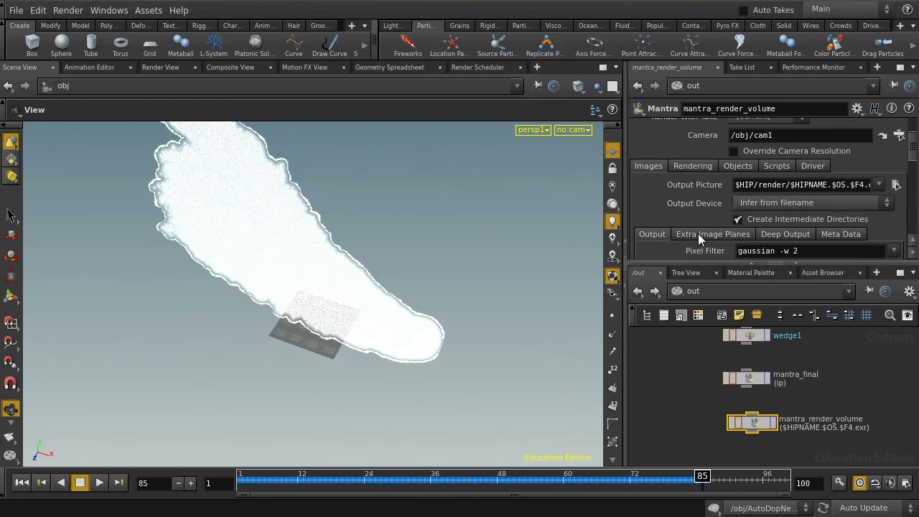
{"action": "scroll", "coordinate": [699, 234], "scroll_direction": "up", "scroll_amount": 2}
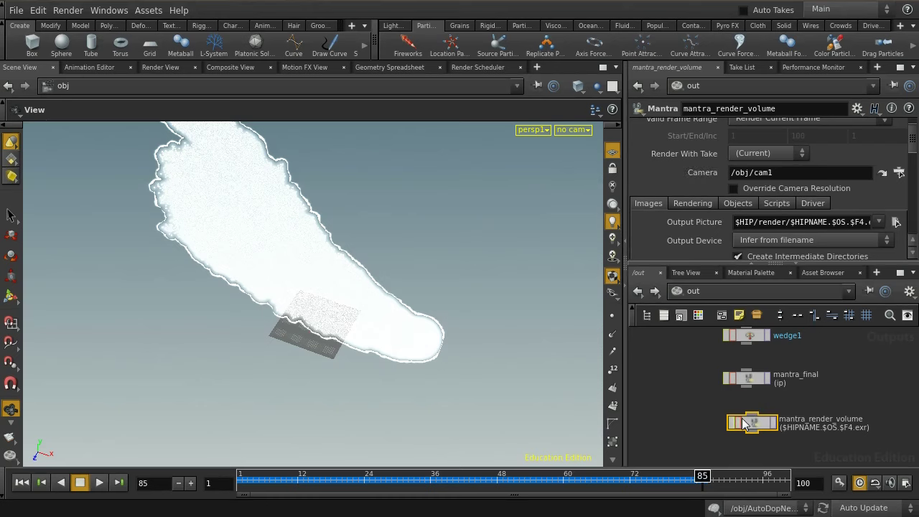
{"action": "left_click_drag", "start_coordinate": [758, 431], "coordinate": [752, 429]}
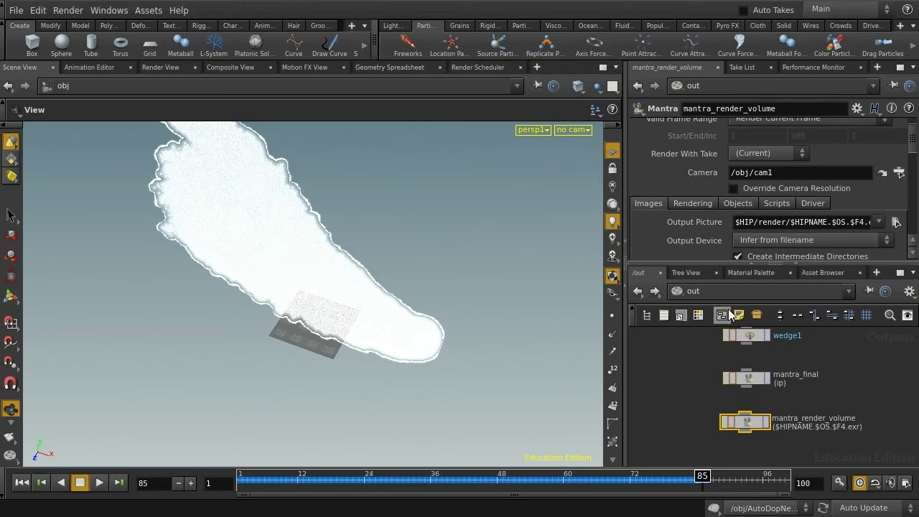
{"action": "left_click", "coordinate": [707, 291]}
Step: Back in /obj, uncheck Auto-generate Shadow Map in distantlight1's Shadow parameters
{"action": "left_click", "coordinate": [726, 334]}
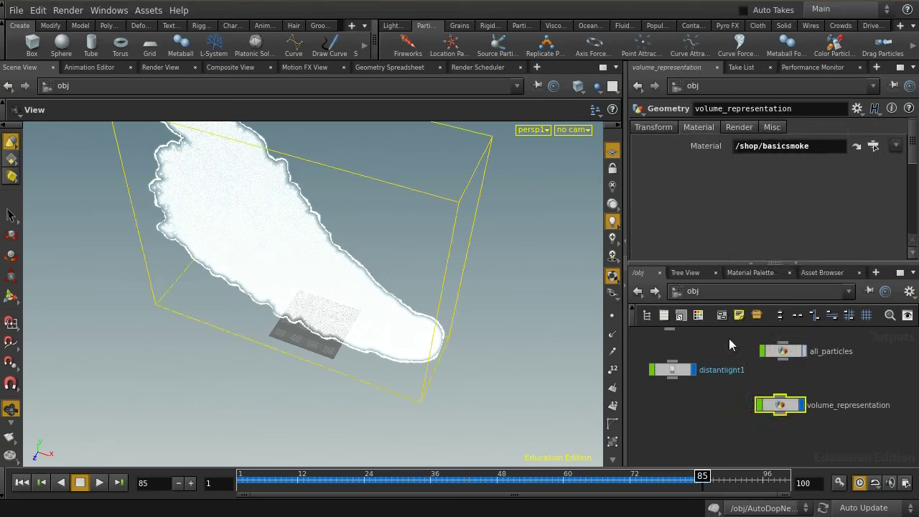
{"action": "middle_click_drag", "start_coordinate": [693, 417], "coordinate": [737, 447]}
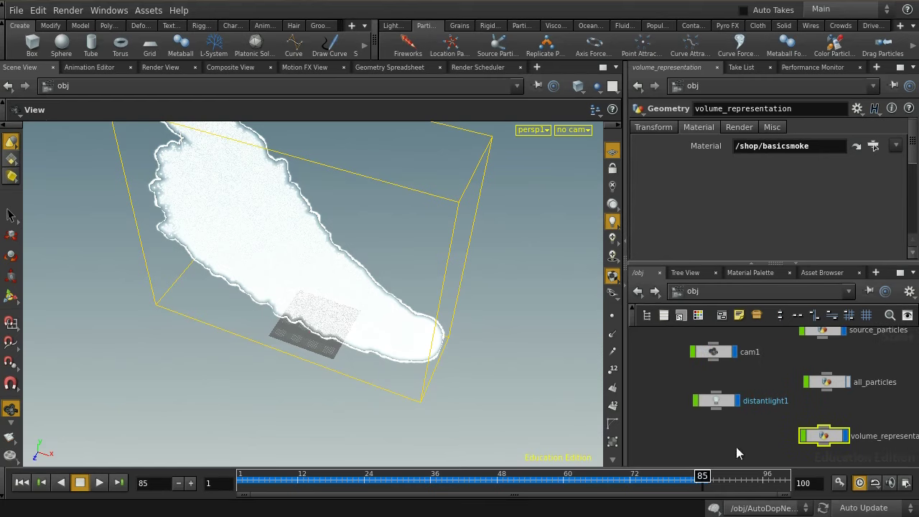
{"action": "left_click", "coordinate": [710, 402]}
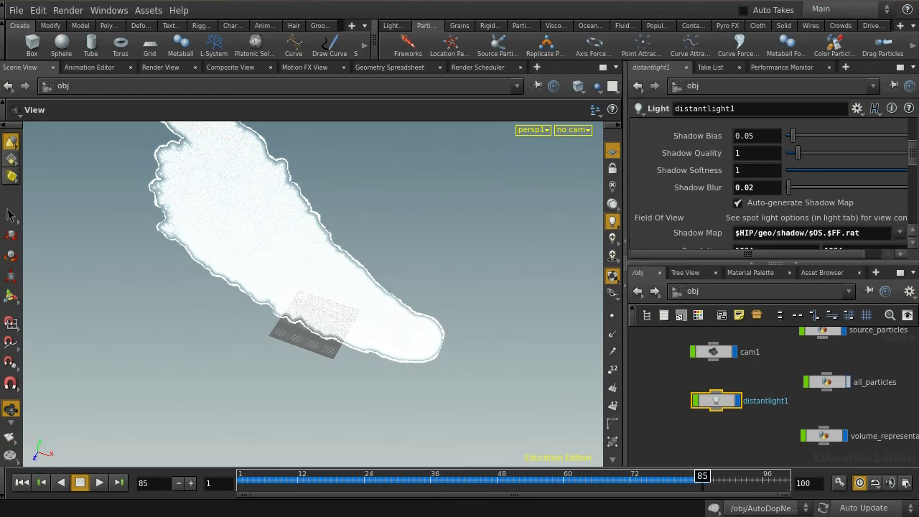
{"action": "scroll", "coordinate": [916, 171], "scroll_direction": "down", "scroll_amount": 3}
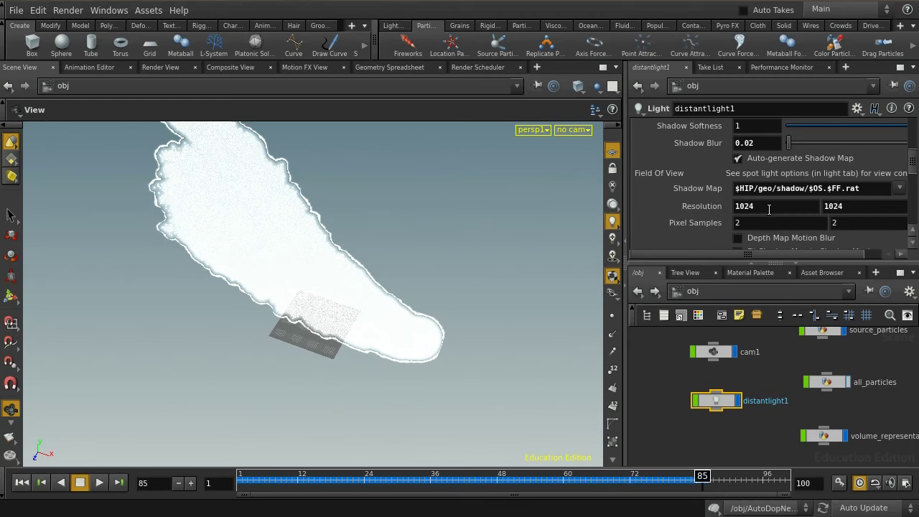
{"action": "mouse_move", "coordinate": [914, 171]}
{"action": "left_mouse_down"}
{"action": "mouse_move", "coordinate": [915, 161]}
{"action": "mouse_move", "coordinate": [914, 172]}
{"action": "left_mouse_up"}
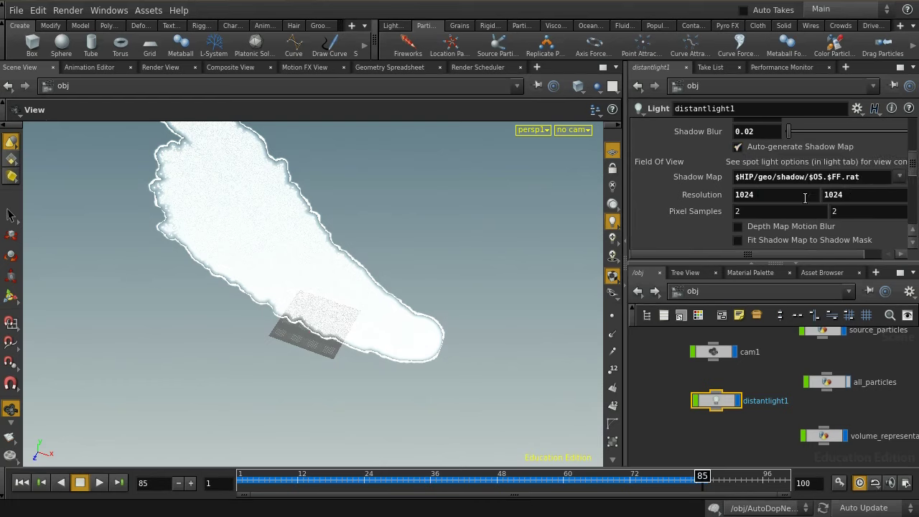
{"action": "left_click", "coordinate": [742, 151]}
{"action": "middle_click_drag", "start_coordinate": [768, 435], "coordinate": [764, 414]}
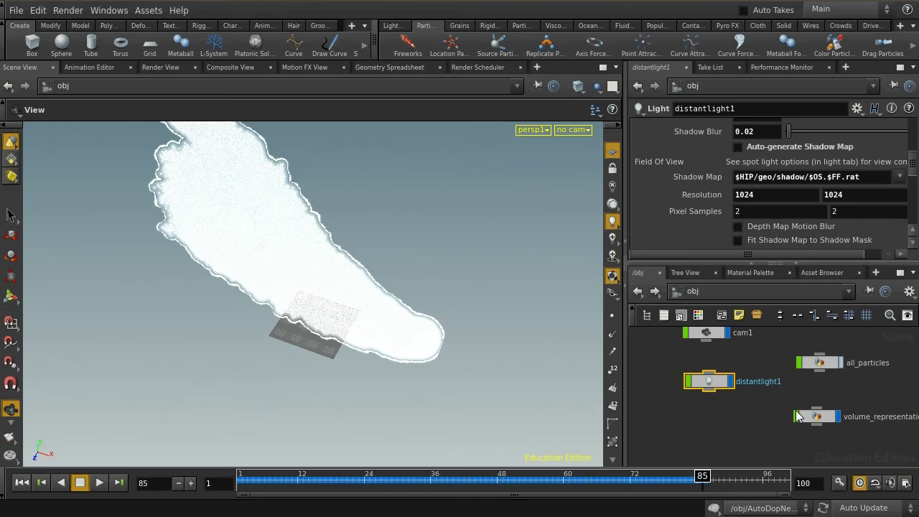
Step: In /out, uncheck Auto-Generate Shadow Maps in mantra_final's Rendering settings
{"action": "left_click", "coordinate": [761, 293]}
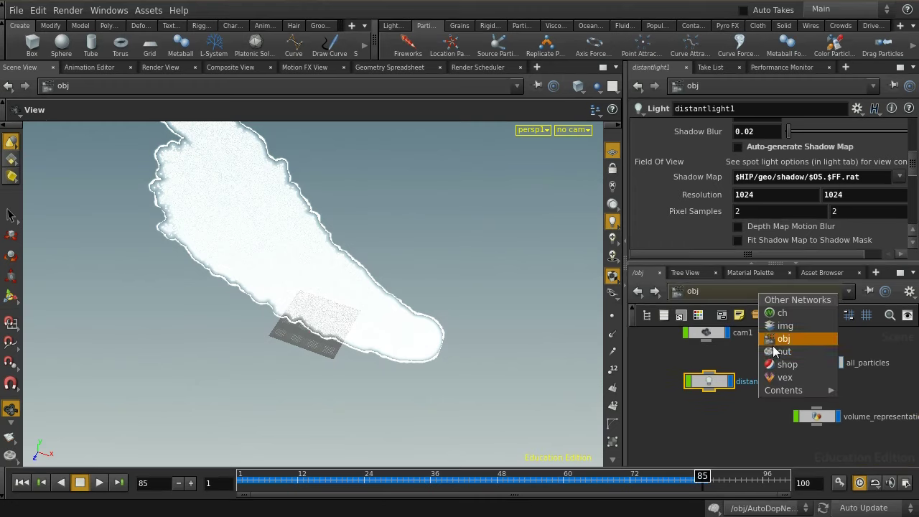
{"action": "left_click", "coordinate": [780, 352]}
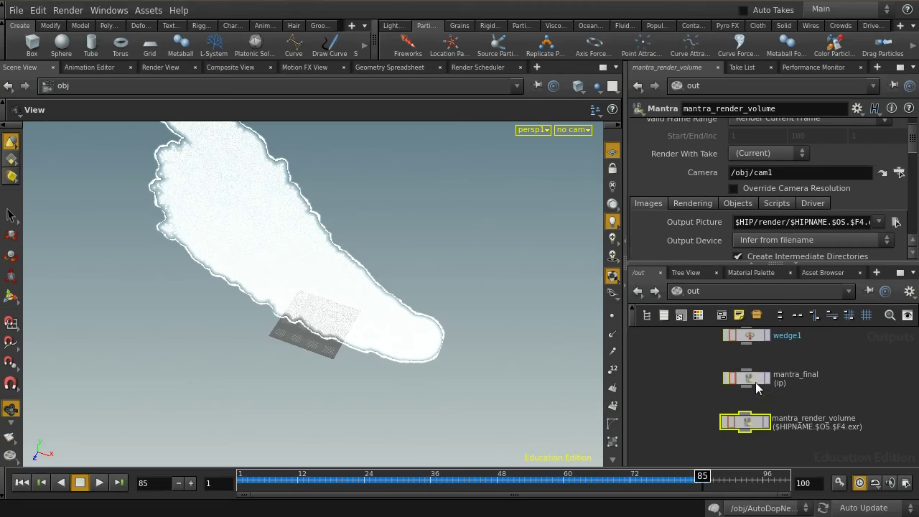
{"action": "left_click", "coordinate": [756, 383]}
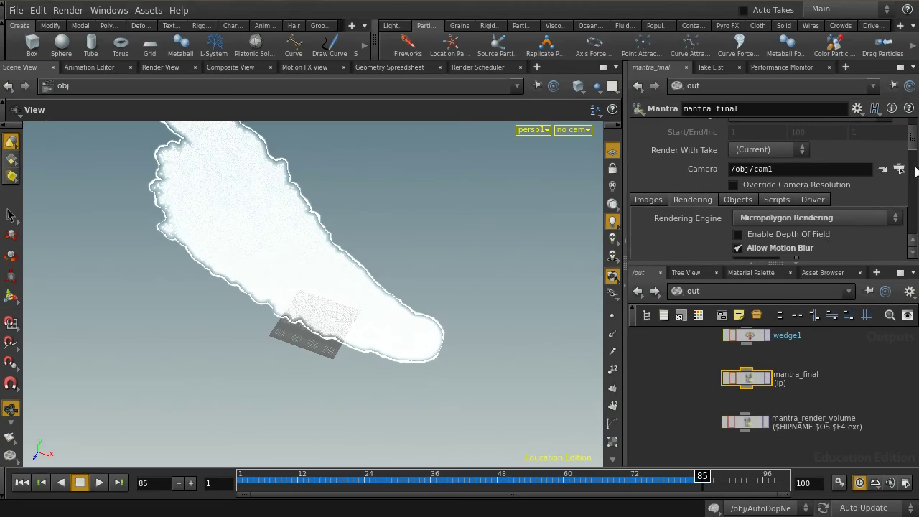
{"action": "scroll", "coordinate": [917, 171], "scroll_direction": "down", "scroll_amount": 10}
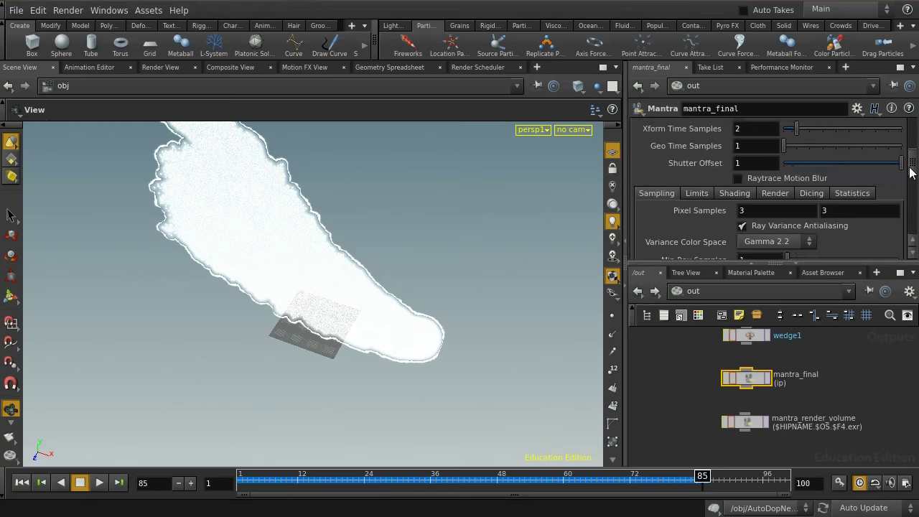
{"action": "scroll", "coordinate": [909, 172], "scroll_direction": "up", "scroll_amount": 5}
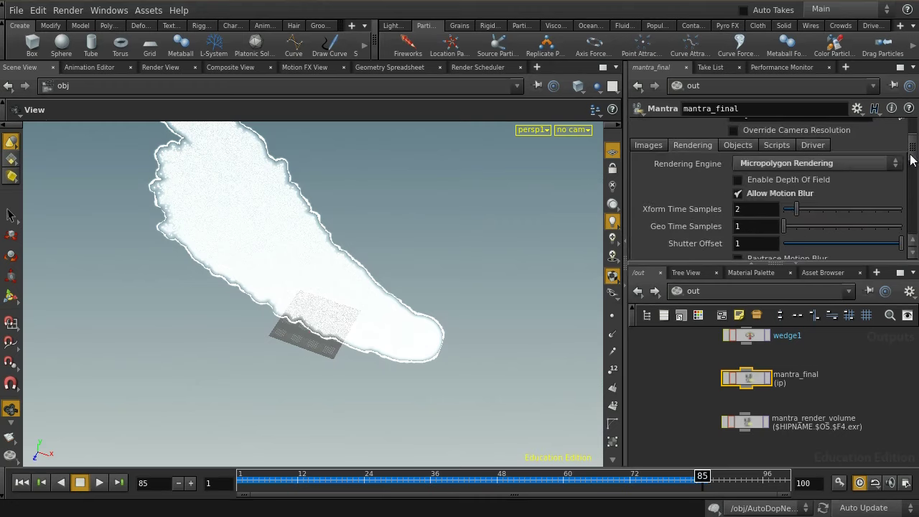
{"action": "left_click", "coordinate": [634, 143]}
{"action": "scroll", "coordinate": [908, 153], "scroll_direction": "down", "scroll_amount": 2}
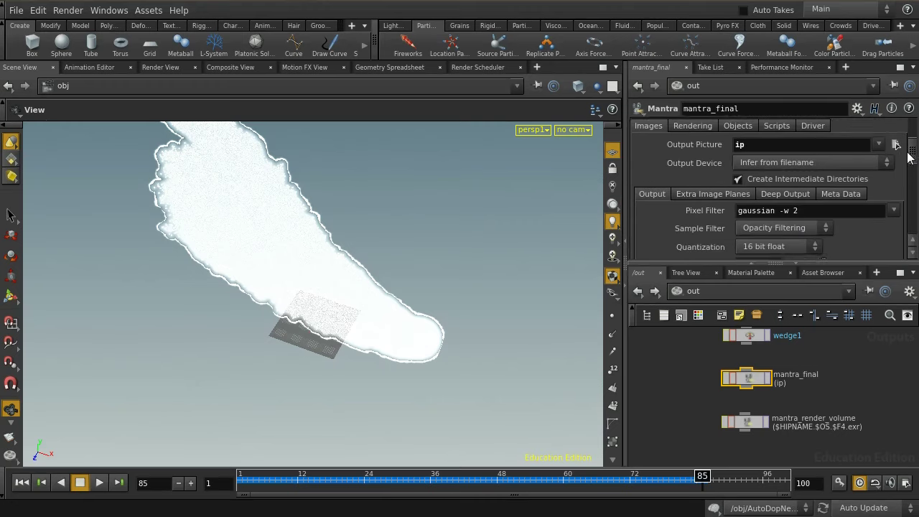
{"action": "scroll", "coordinate": [909, 157], "scroll_direction": "down", "scroll_amount": 5}
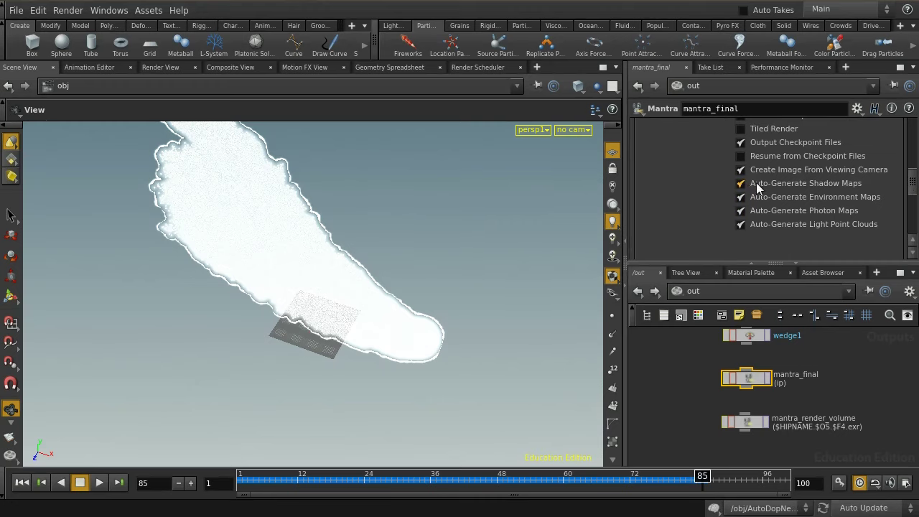
{"action": "left_click", "coordinate": [741, 184]}
Step: Select mantra_render_volume and review its settings, using camera /obj/cam1
{"action": "left_click", "coordinate": [744, 428]}
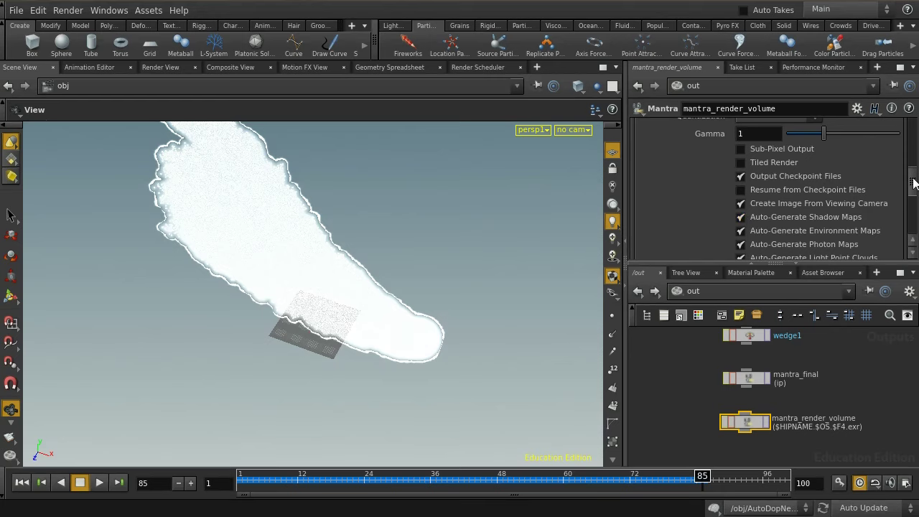
{"action": "left_click_drag", "start_coordinate": [913, 189], "coordinate": [916, 153]}
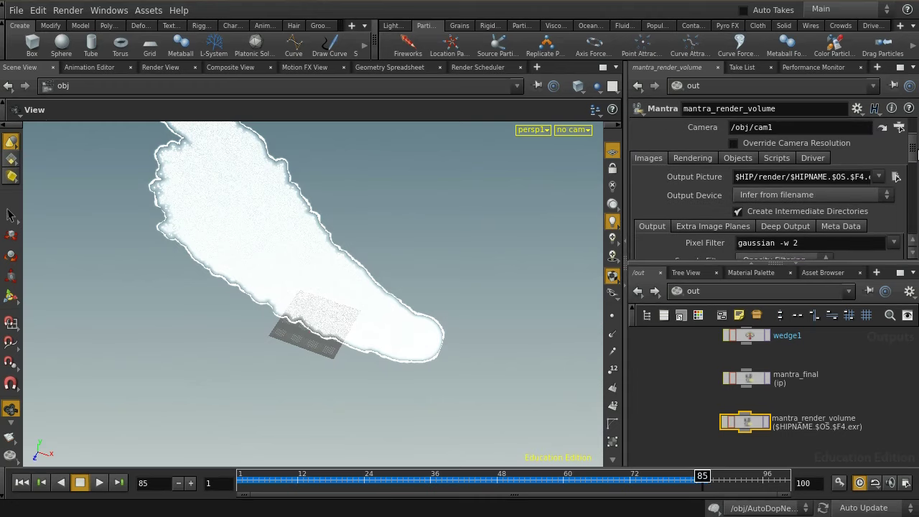
{"action": "scroll", "coordinate": [836, 379], "scroll_direction": "up", "scroll_amount": 1}
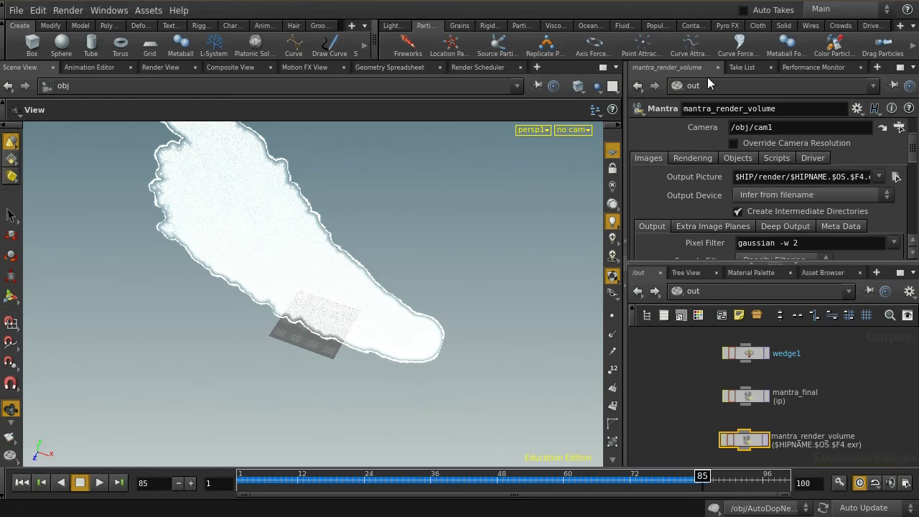
Step: Open the Take List, set the current take to shadowmap, and return to /obj
{"action": "left_click", "coordinate": [744, 69]}
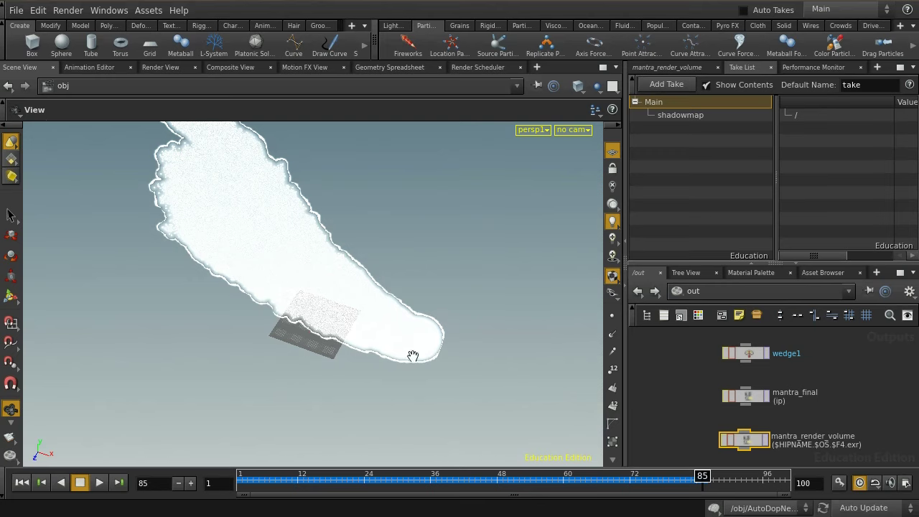
{"action": "left_click_drag", "start_coordinate": [412, 353], "coordinate": [423, 279]}
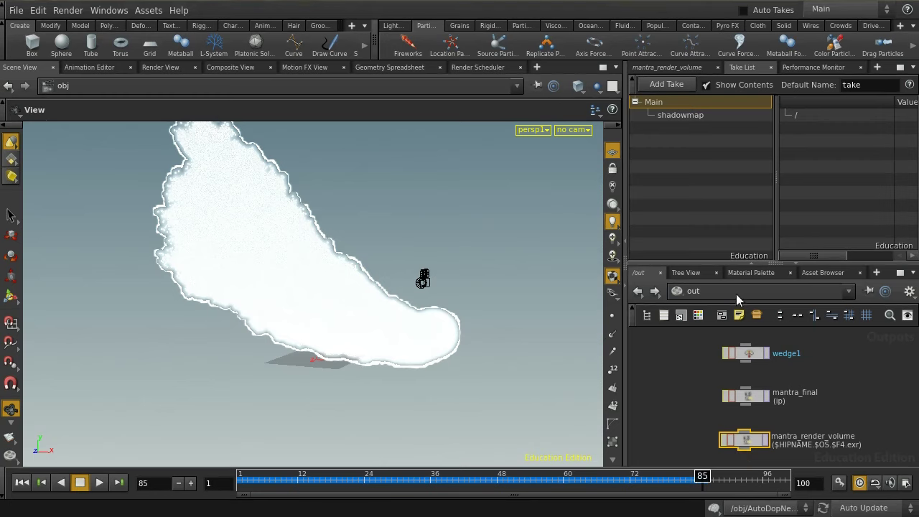
{"action": "left_click", "coordinate": [846, 10]}
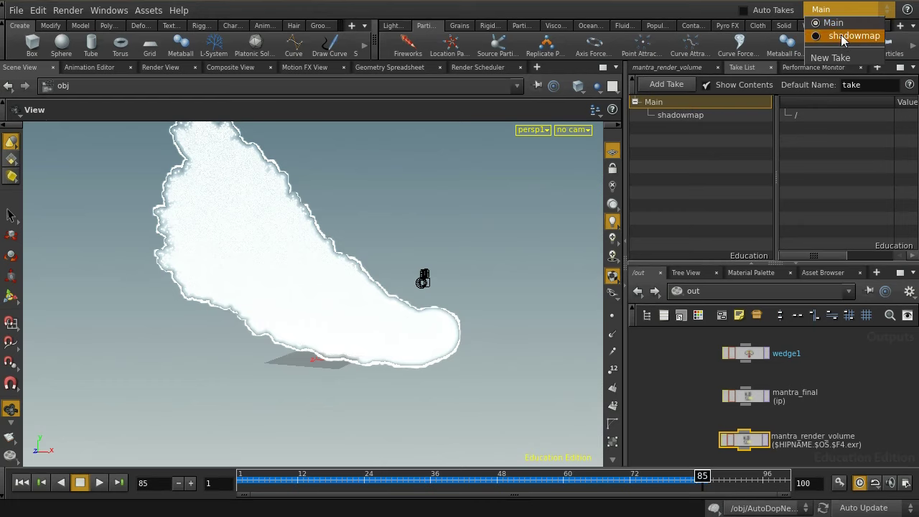
{"action": "left_click", "coordinate": [846, 36]}
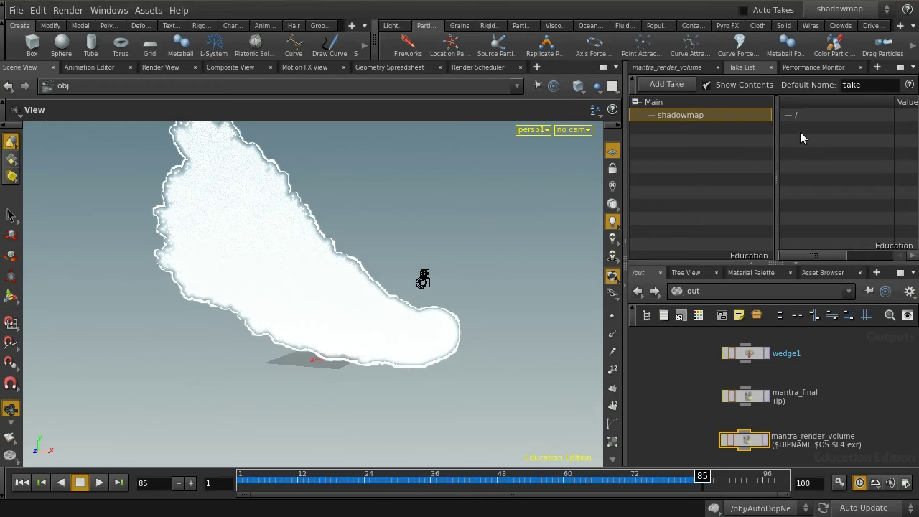
{"action": "left_click", "coordinate": [701, 295]}
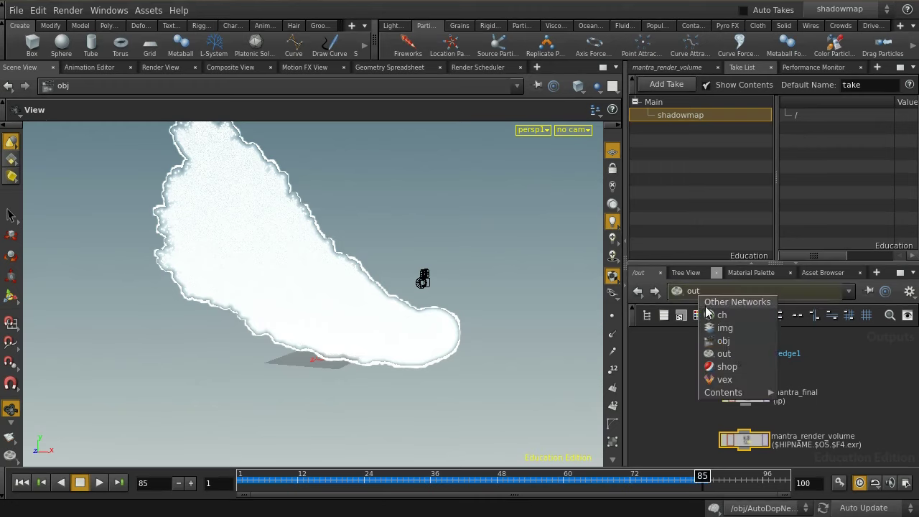
{"action": "left_click", "coordinate": [726, 343]}
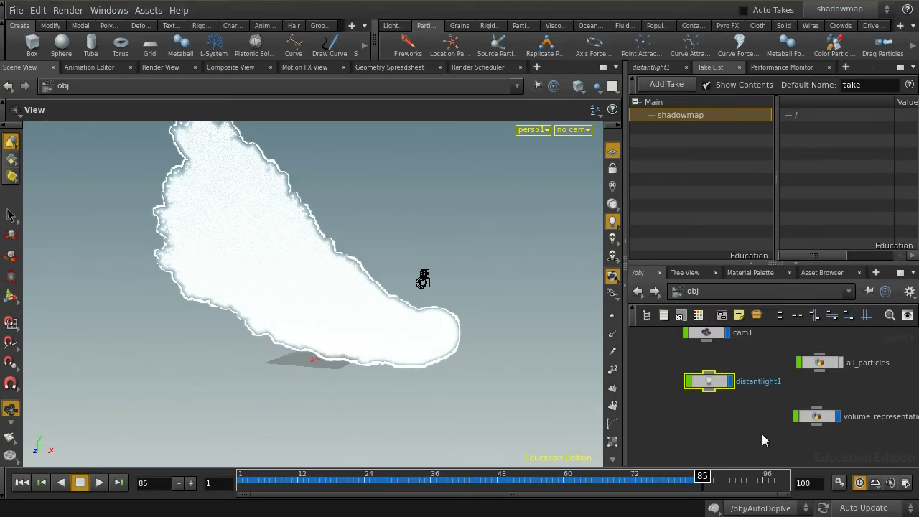
Step: Include distantlight1's Auto-generate Shadow Map in the shadowmap take and turn it on
{"action": "left_click", "coordinate": [661, 67]}
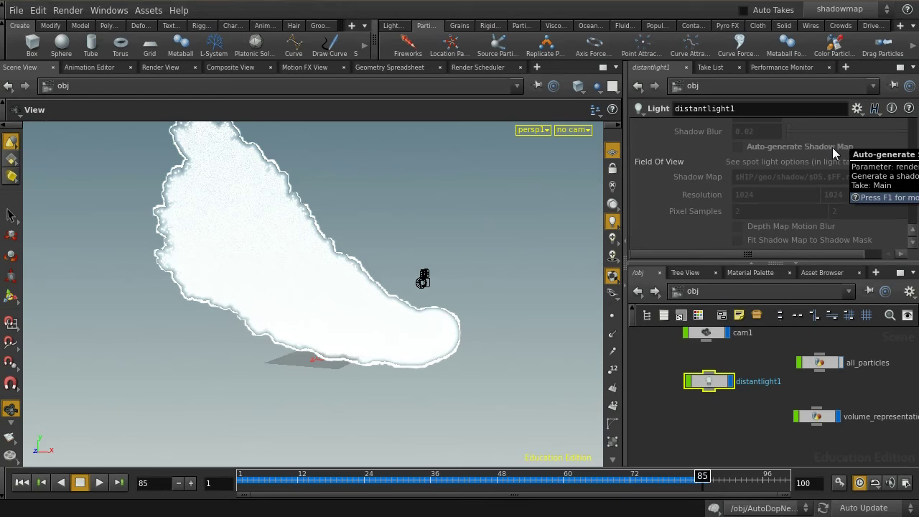
{"action": "right_click", "coordinate": [804, 147]}
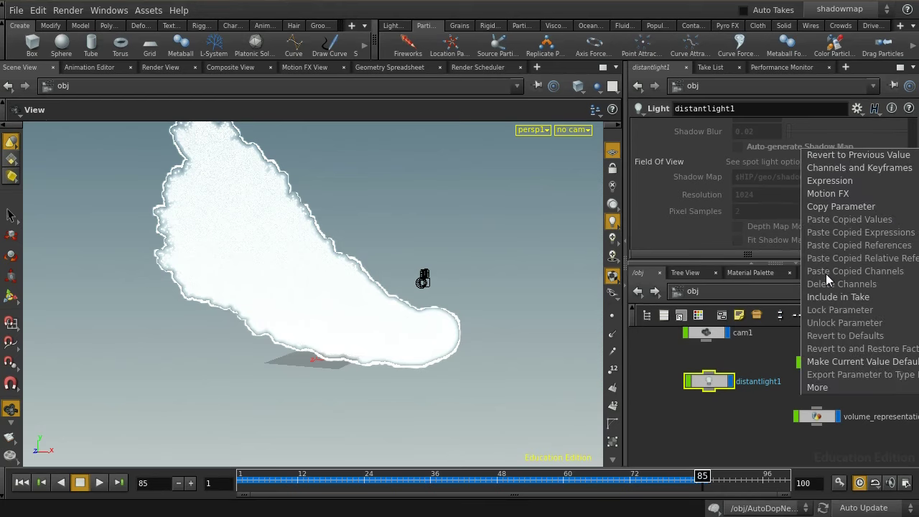
{"action": "left_click", "coordinate": [838, 296]}
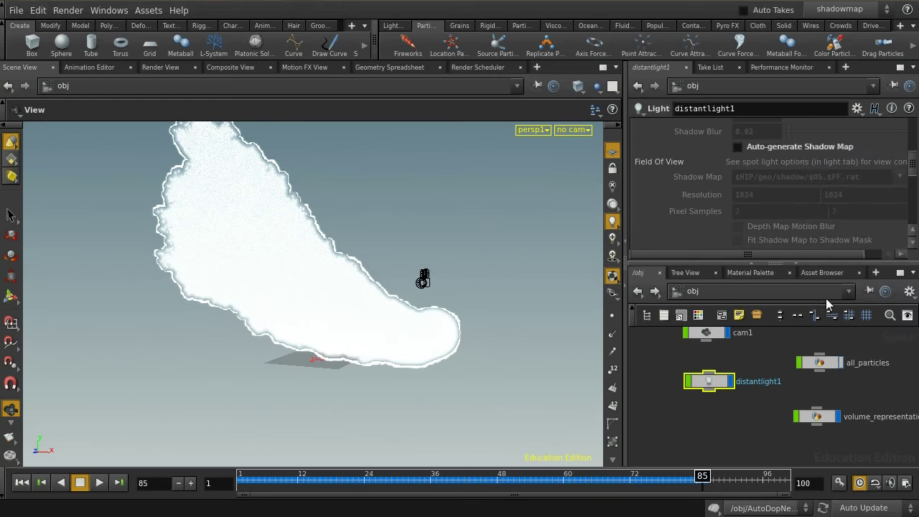
{"action": "left_click", "coordinate": [742, 147]}
{"action": "left_click", "coordinate": [711, 67]}
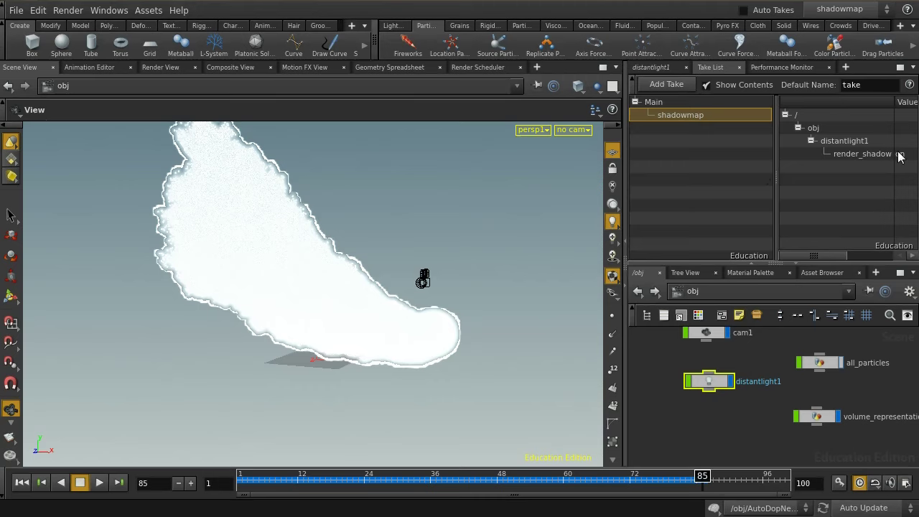
Step: Set the current take to Main and mantra_render_volume's Render With Take to shadowmap
{"action": "left_click", "coordinate": [728, 288]}
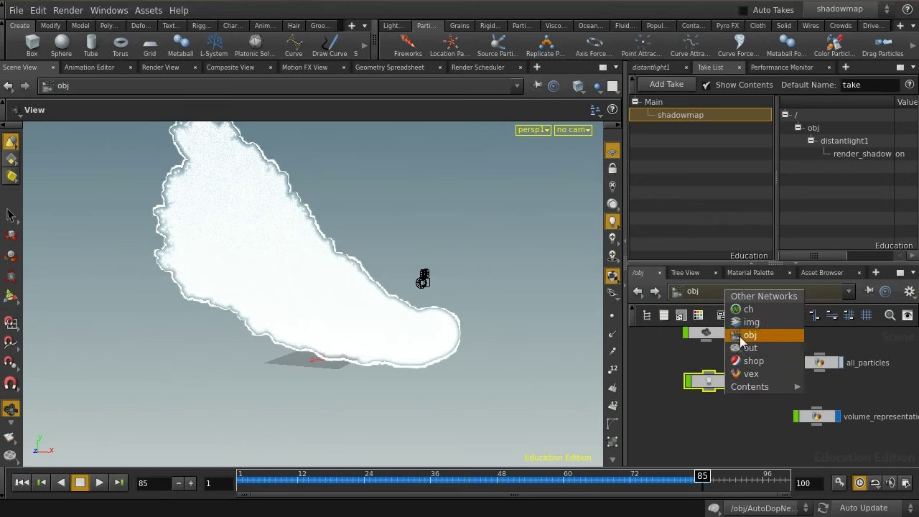
{"action": "left_click", "coordinate": [745, 350]}
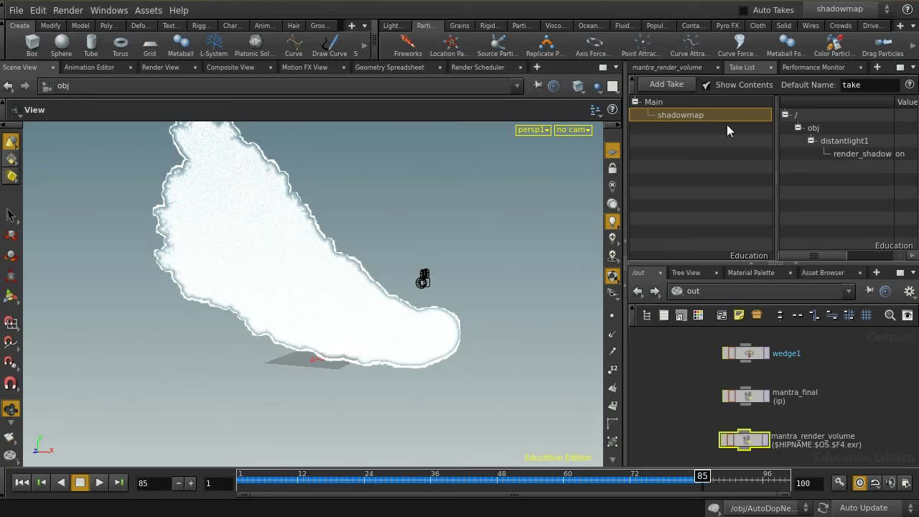
{"action": "left_click", "coordinate": [695, 67]}
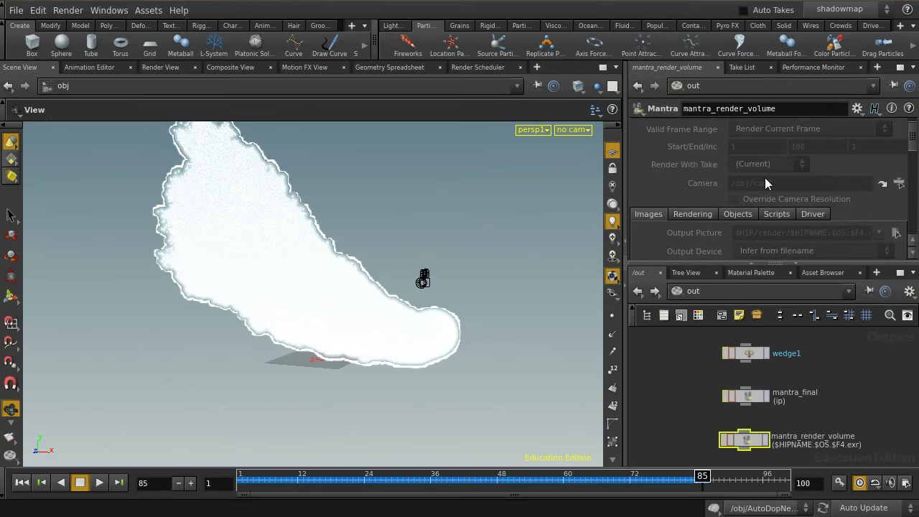
{"action": "left_click", "coordinate": [826, 9]}
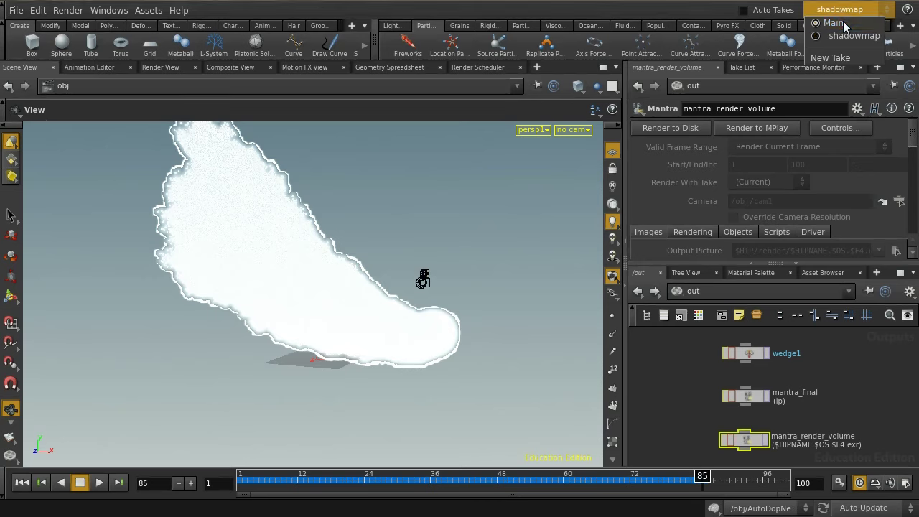
{"action": "left_click", "coordinate": [826, 22]}
{"action": "left_click", "coordinate": [757, 189]}
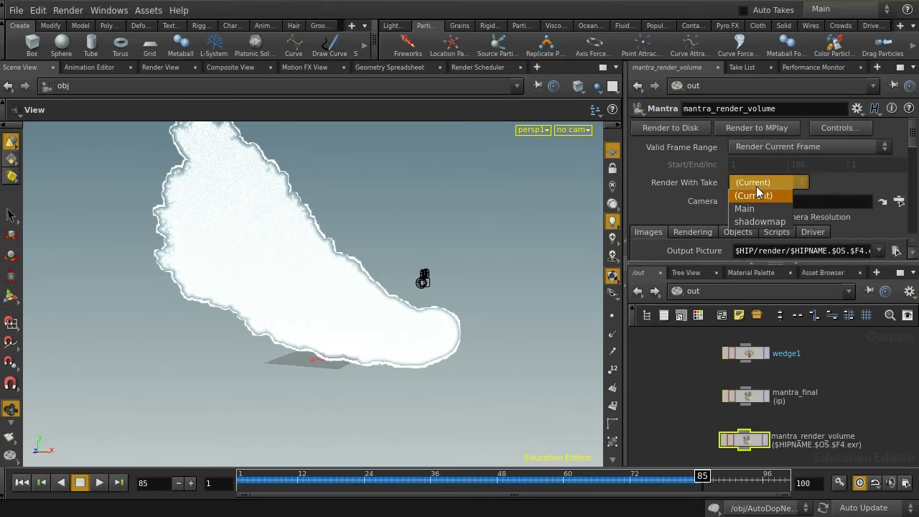
{"action": "left_click", "coordinate": [759, 222]}
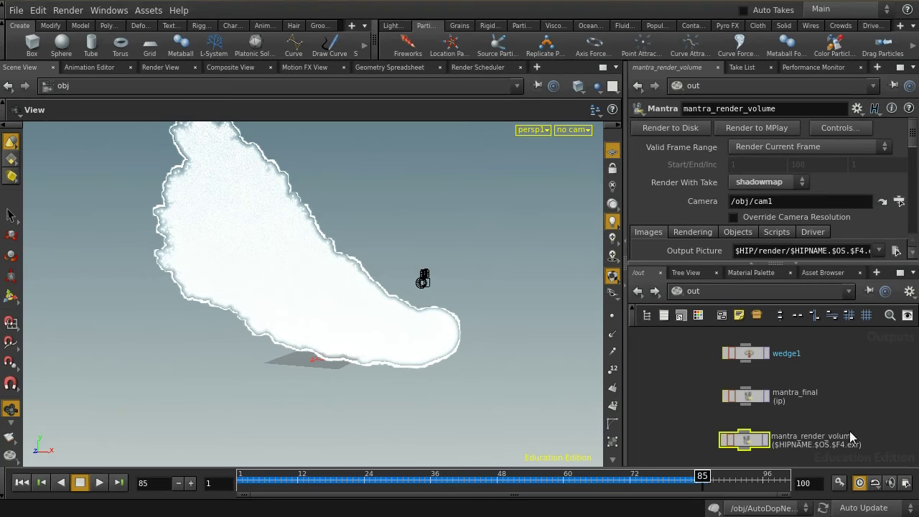
Step: Compare mantra_final's settings, then review mantra_render_volume's parameters again
{"action": "middle_click_drag", "start_coordinate": [850, 431], "coordinate": [855, 411]}
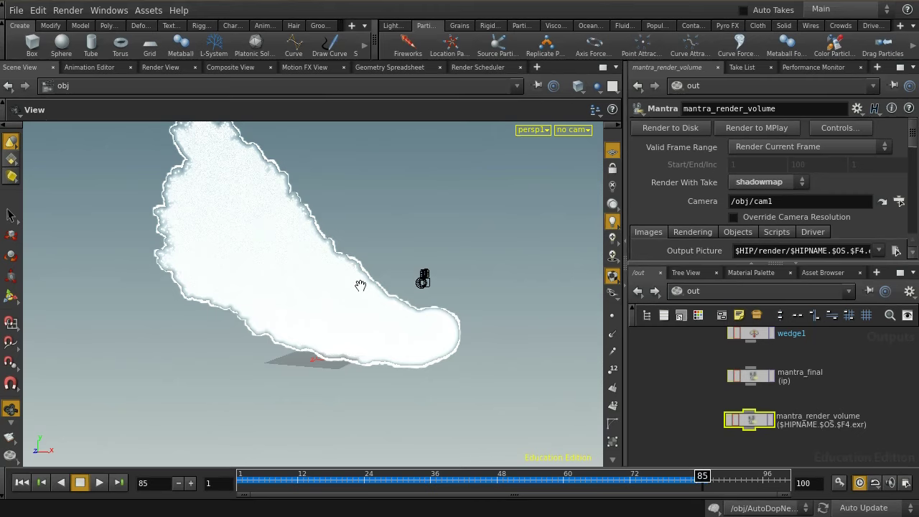
{"action": "left_click", "coordinate": [751, 378]}
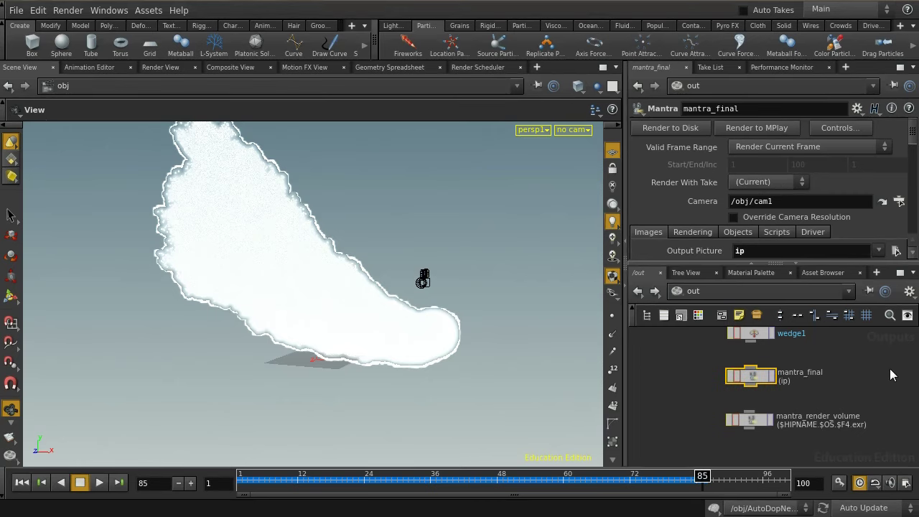
{"action": "left_click_drag", "start_coordinate": [912, 136], "coordinate": [914, 176]}
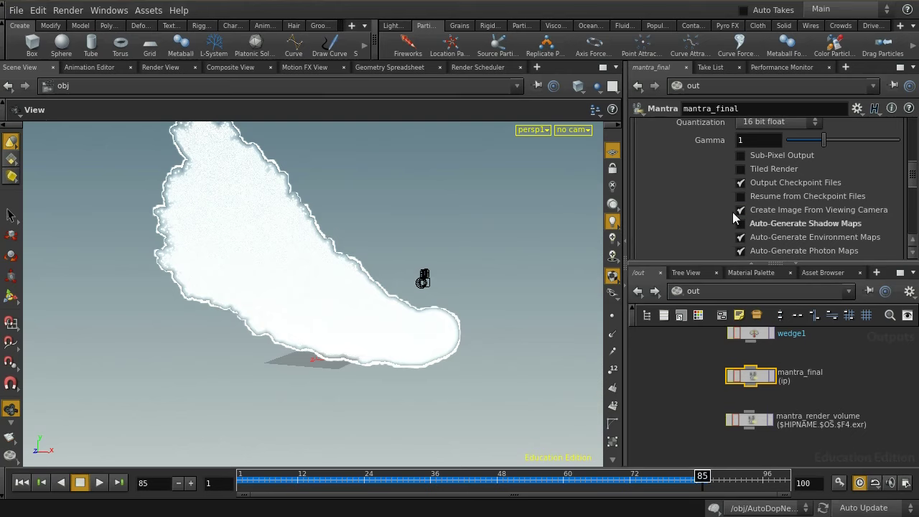
{"action": "left_click", "coordinate": [736, 425]}
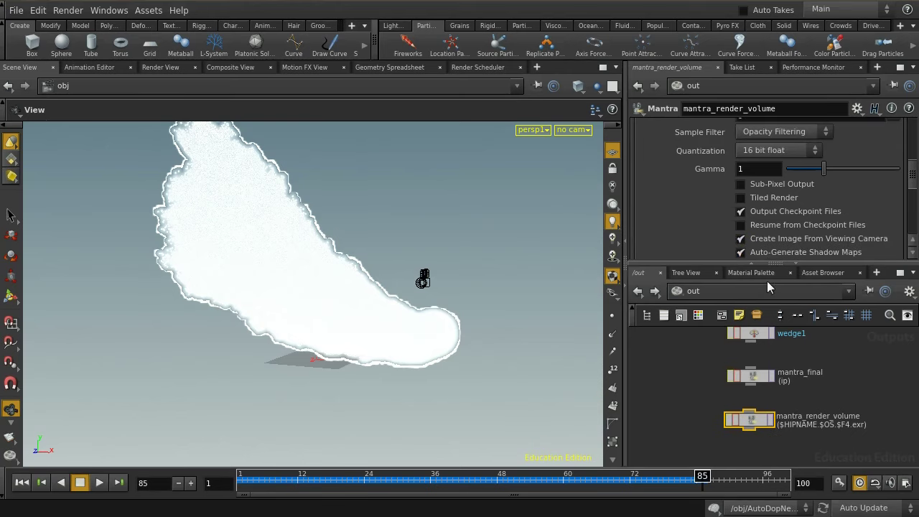
{"action": "scroll", "coordinate": [838, 190], "scroll_direction": "down", "scroll_amount": 2}
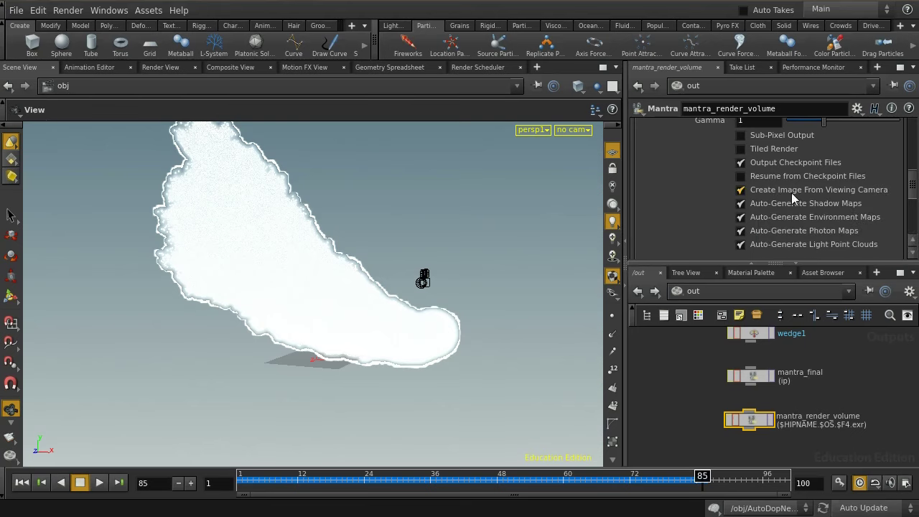
{"action": "left_click_drag", "start_coordinate": [913, 199], "coordinate": [915, 136]}
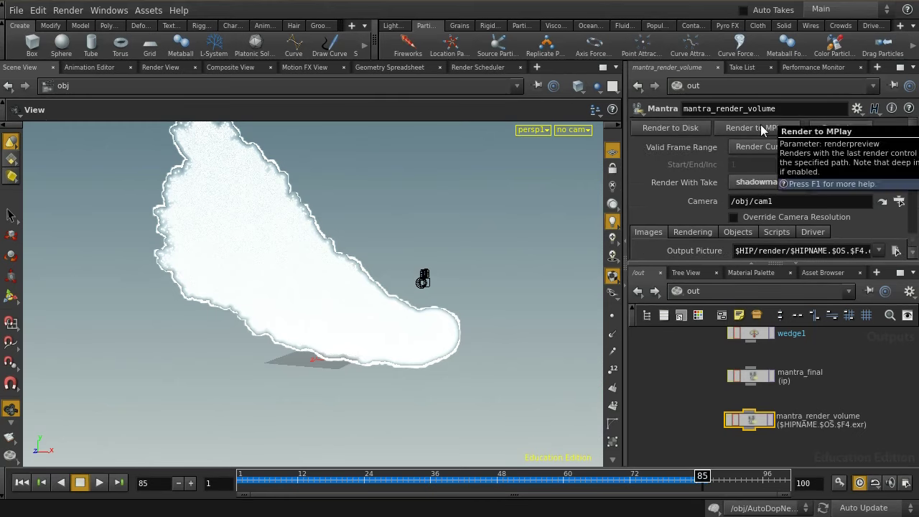
Step: Use Render Frame Range, delete the Start/End/Inc channels, set start frame 80, then hit Render
{"action": "left_click", "coordinate": [748, 152]}
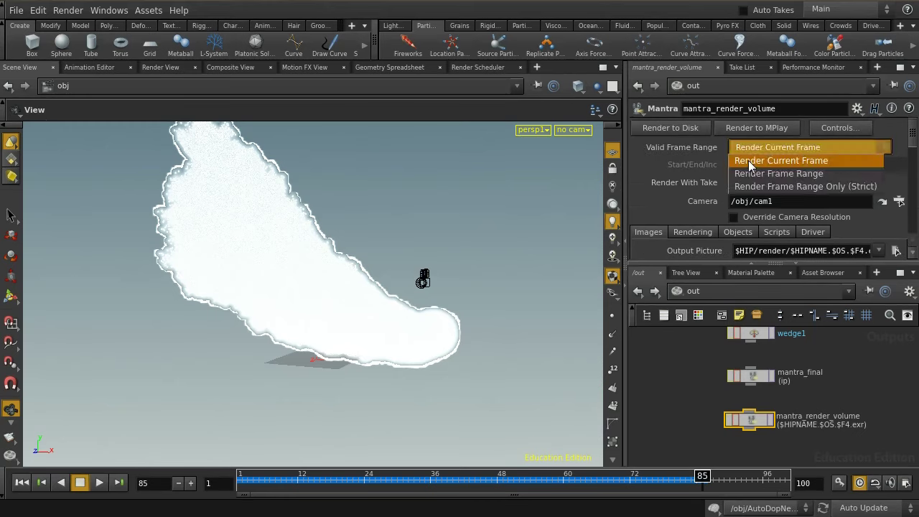
{"action": "left_click", "coordinate": [751, 175]}
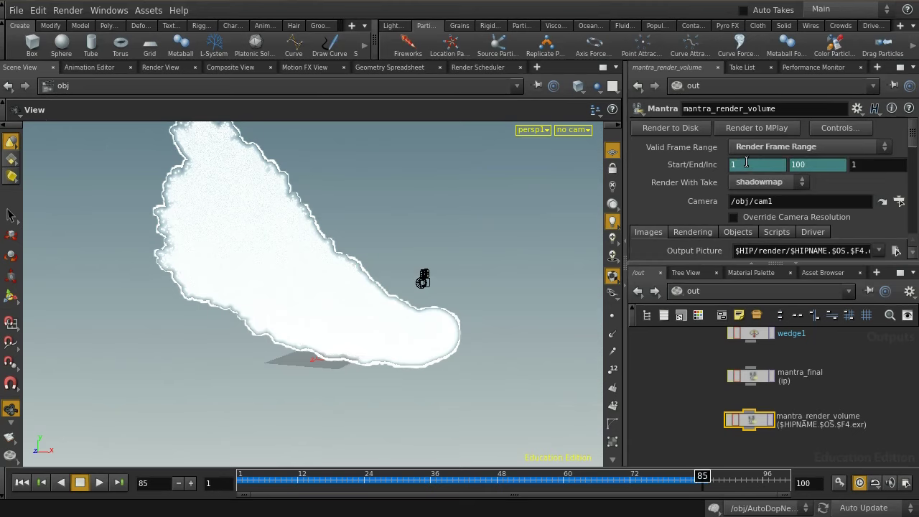
{"action": "right_click", "coordinate": [710, 168]}
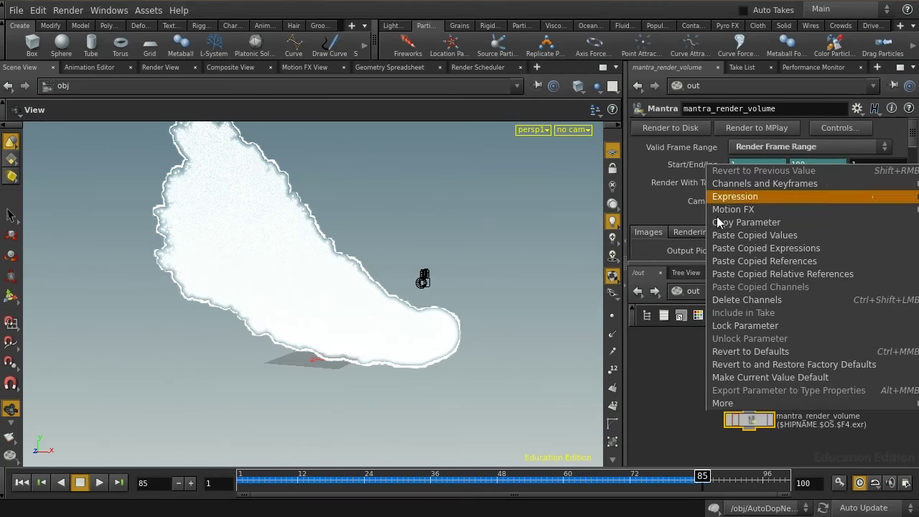
{"action": "left_click", "coordinate": [726, 303]}
{"action": "double_click", "coordinate": [736, 165]}
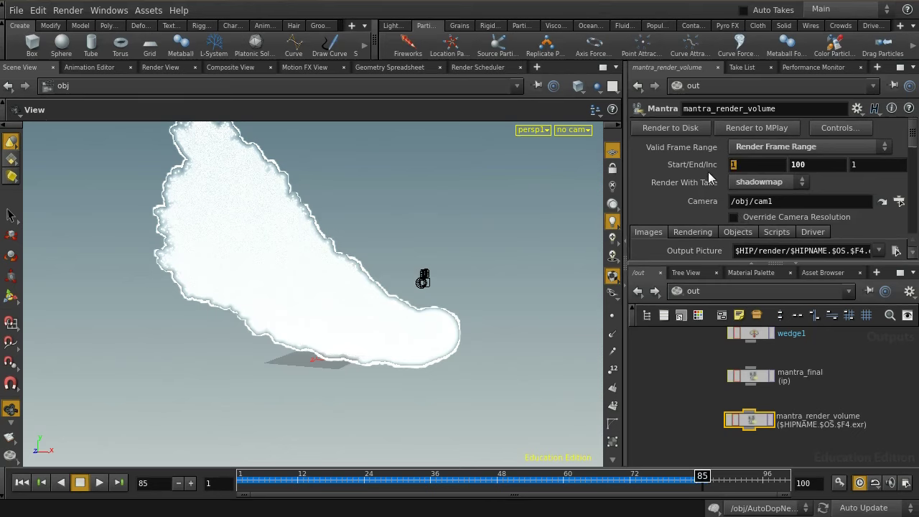
{"action": "type", "text": "80"}
{"action": "left_click", "coordinate": [741, 130]}
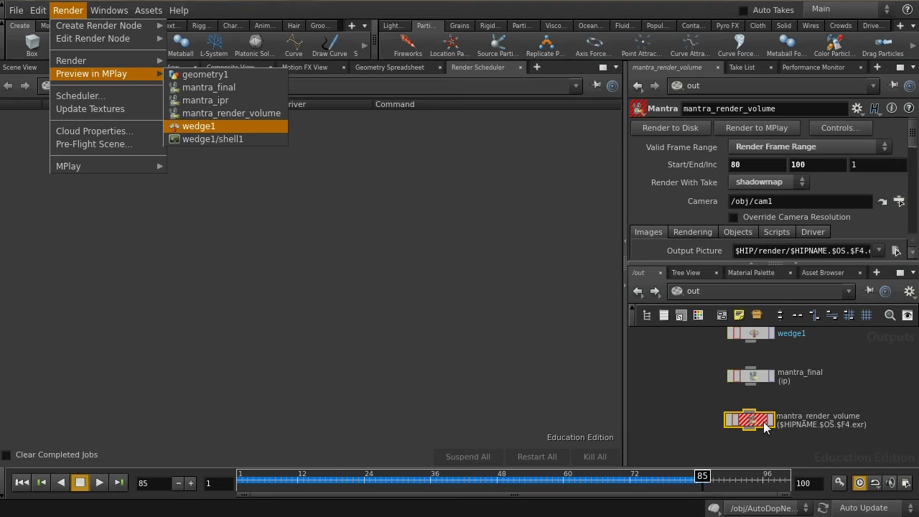
Step: Set mantra_render_volume's Candidate Objects to volume_representation in the Objects tab
{"action": "key", "text": "Escape"}
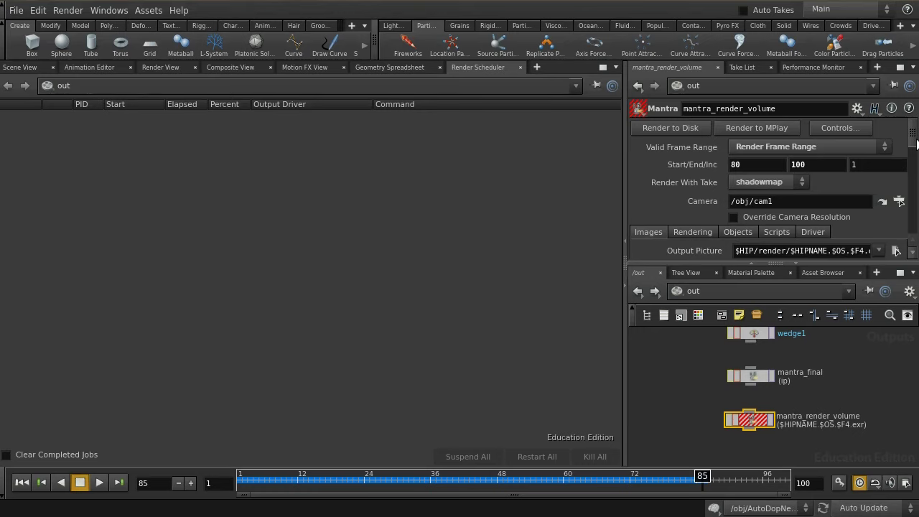
{"action": "scroll", "coordinate": [735, 136], "scroll_direction": "down", "scroll_amount": 3}
{"action": "left_click", "coordinate": [744, 155]}
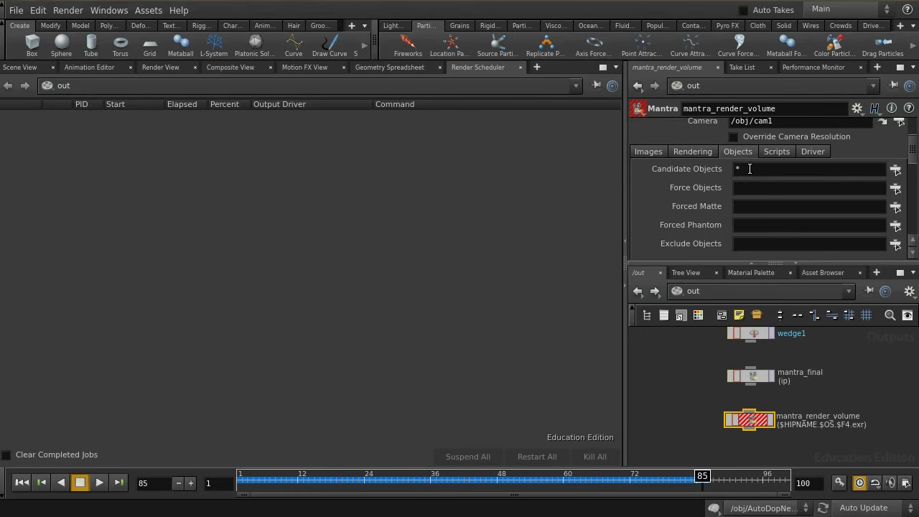
{"action": "left_click", "coordinate": [896, 170]}
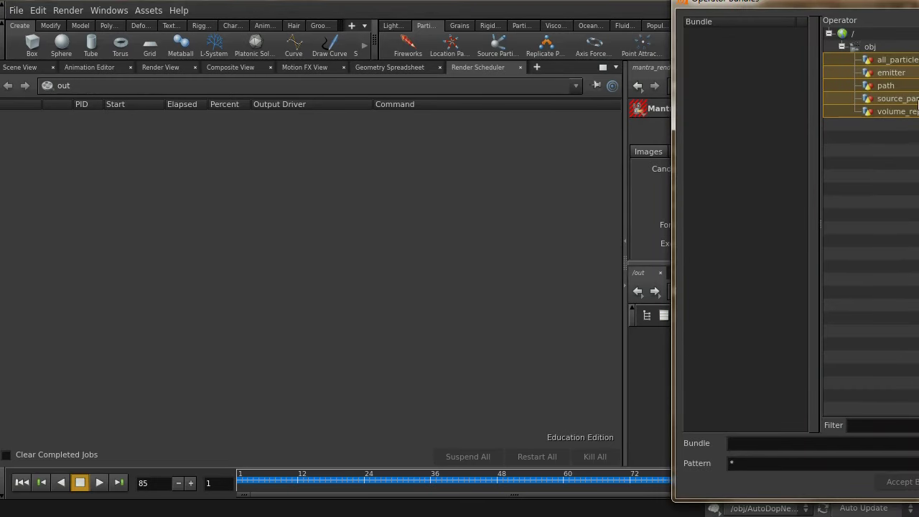
{"action": "left_click", "coordinate": [893, 113]}
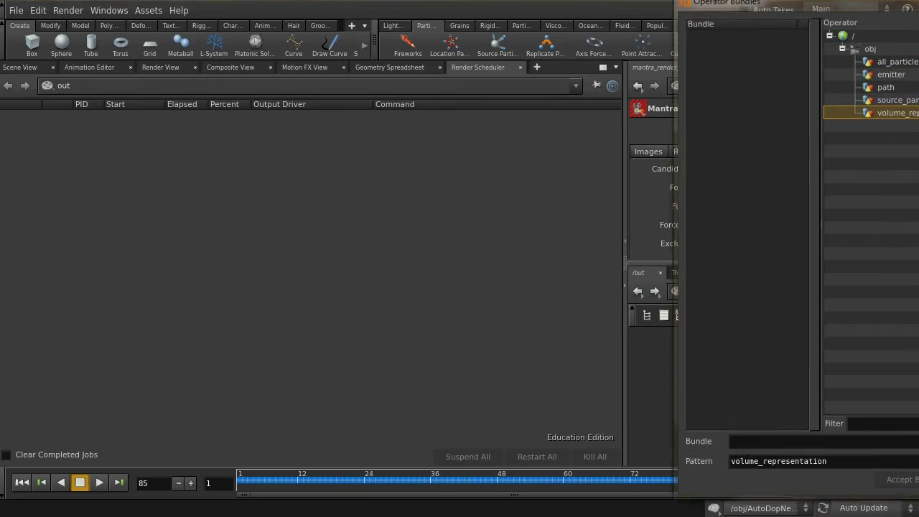
{"action": "left_click", "coordinate": [902, 482]}
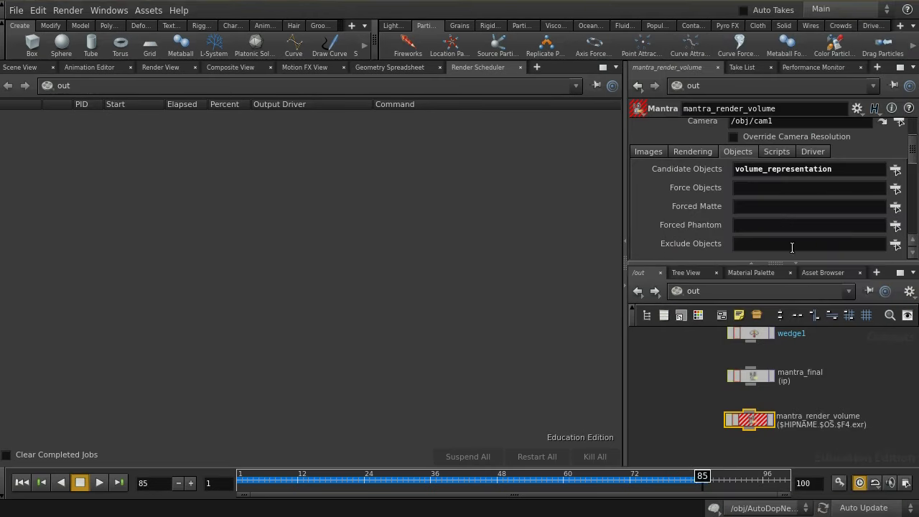
Step: Set Force Objects to volume_representation and leave Candidate Lights at *
{"action": "left_click", "coordinate": [896, 188]}
{"action": "left_click", "coordinate": [901, 113]}
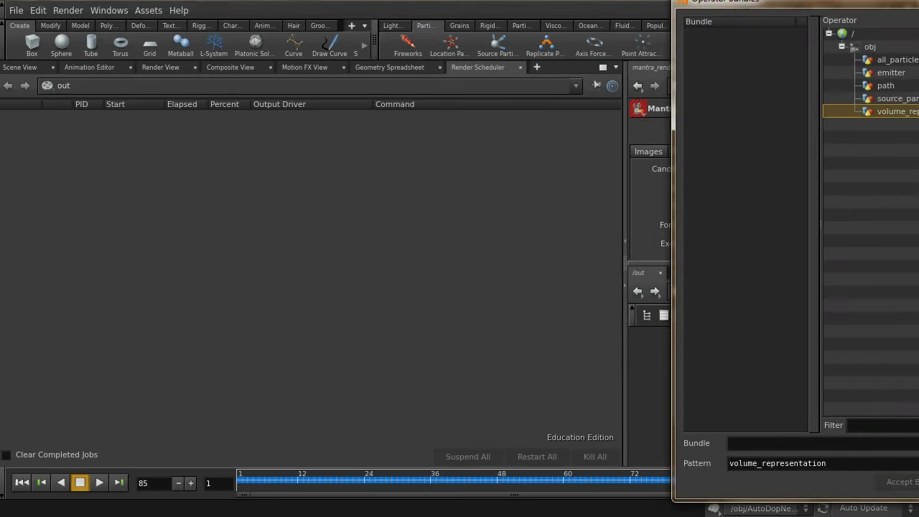
{"action": "left_click", "coordinate": [901, 482]}
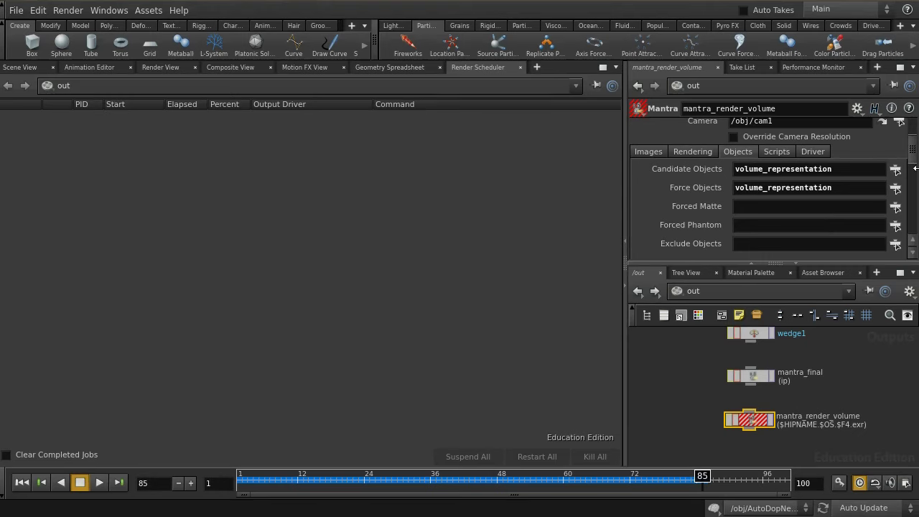
{"action": "mouse_move", "coordinate": [914, 161]}
{"action": "left_mouse_down"}
{"action": "mouse_move", "coordinate": [916, 199]}
{"action": "mouse_move", "coordinate": [915, 177]}
{"action": "left_mouse_up"}
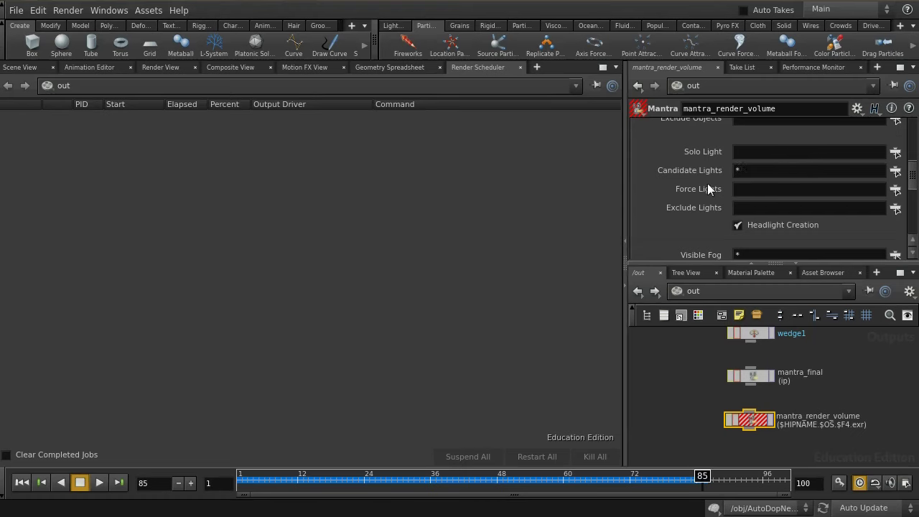
{"action": "key", "text": "BackSpace"}
{"action": "type", "text": "*"}
{"action": "left_click", "coordinate": [68, 11]}
{"action": "mouse_move", "coordinate": [81, 75]}
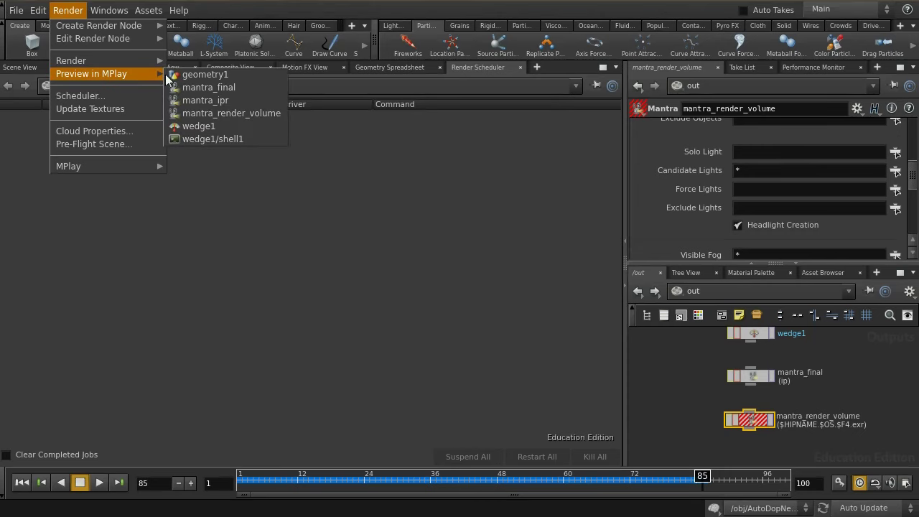
Step: Preview-render mantra_render_volume in MPlay, then close the window once the smoke frame finishes
{"action": "left_click", "coordinate": [211, 112]}
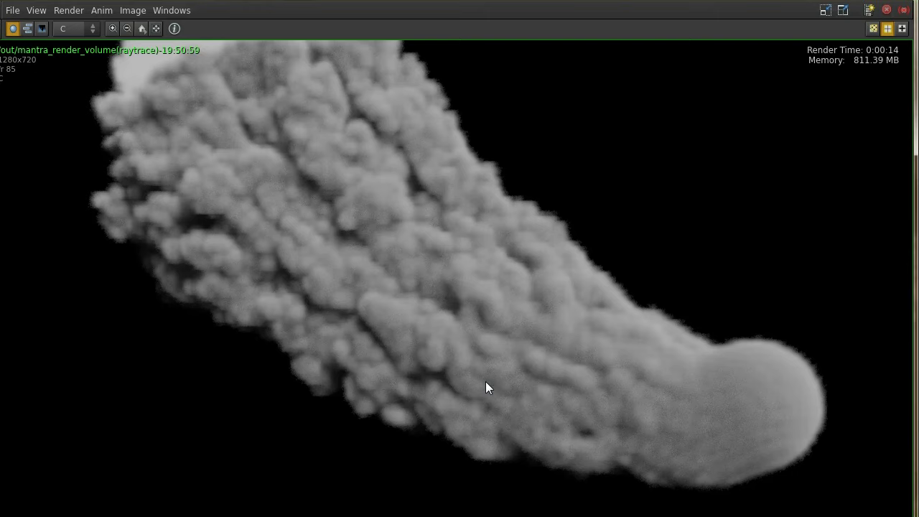
{"action": "left_click", "coordinate": [887, 9]}
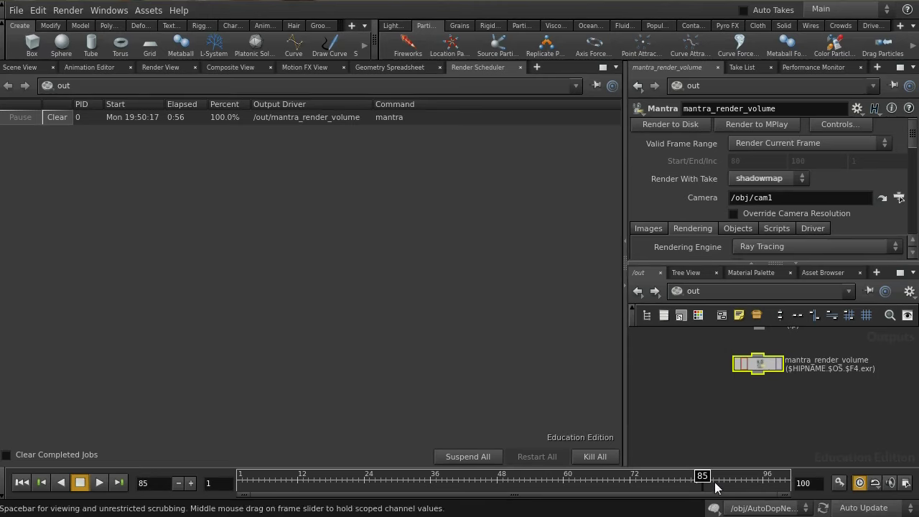
Step: Select mantra_final and set its Candidate Objects to all_particles
{"action": "key", "text": "h"}
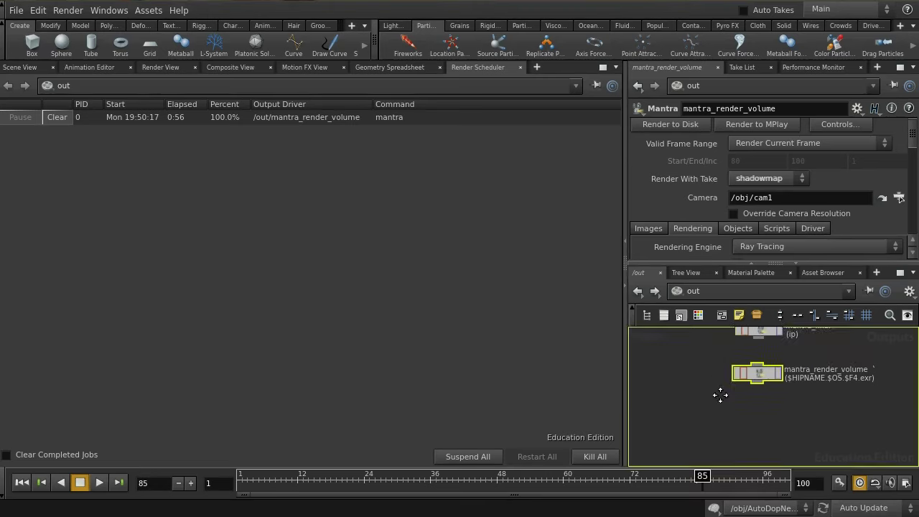
{"action": "left_click", "coordinate": [789, 374]}
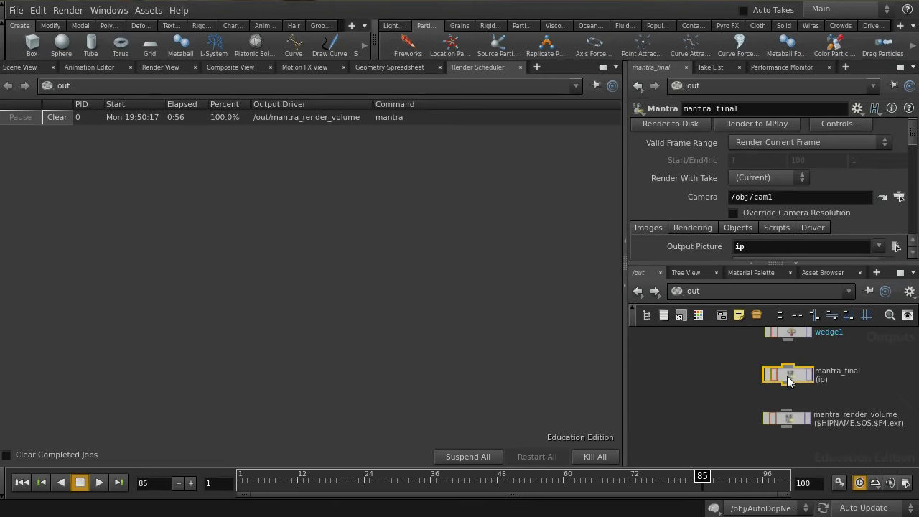
{"action": "scroll", "coordinate": [759, 158], "scroll_direction": "down", "scroll_amount": 3}
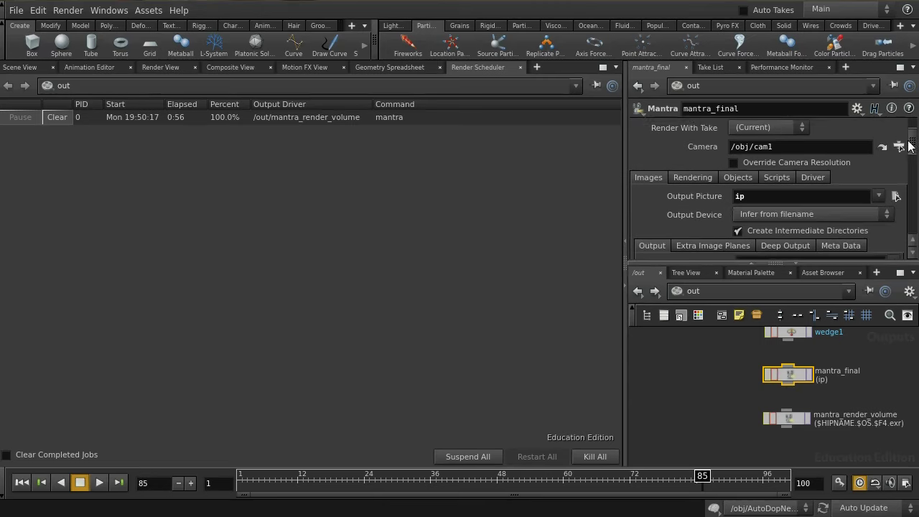
{"action": "left_click", "coordinate": [739, 173]}
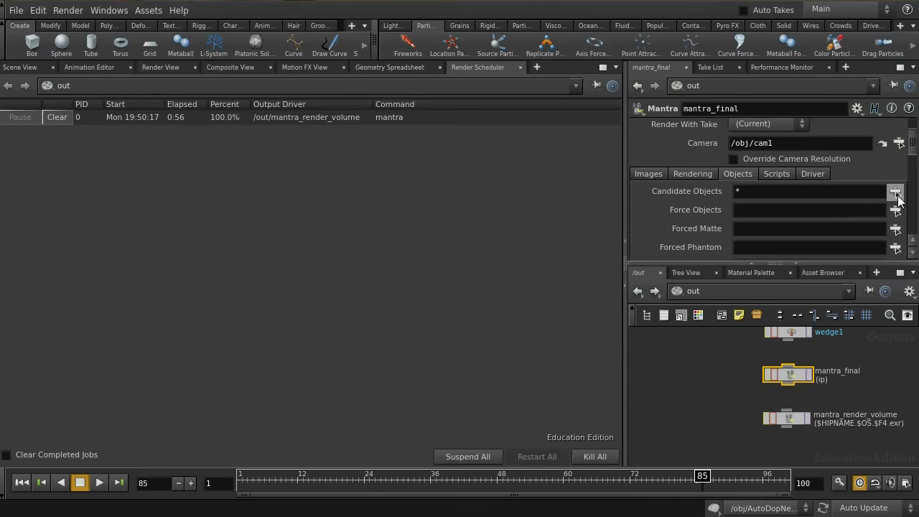
{"action": "left_click", "coordinate": [898, 185]}
{"action": "left_click", "coordinate": [902, 92]}
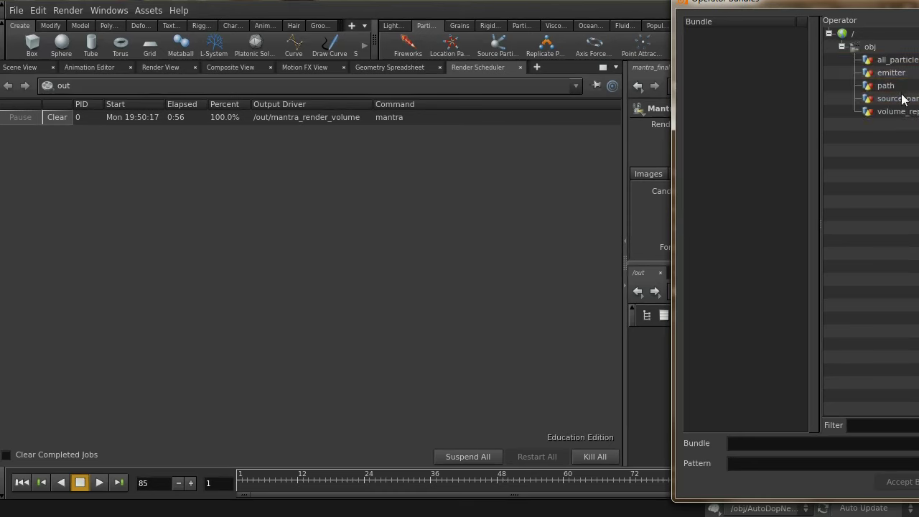
{"action": "left_click", "coordinate": [907, 60]}
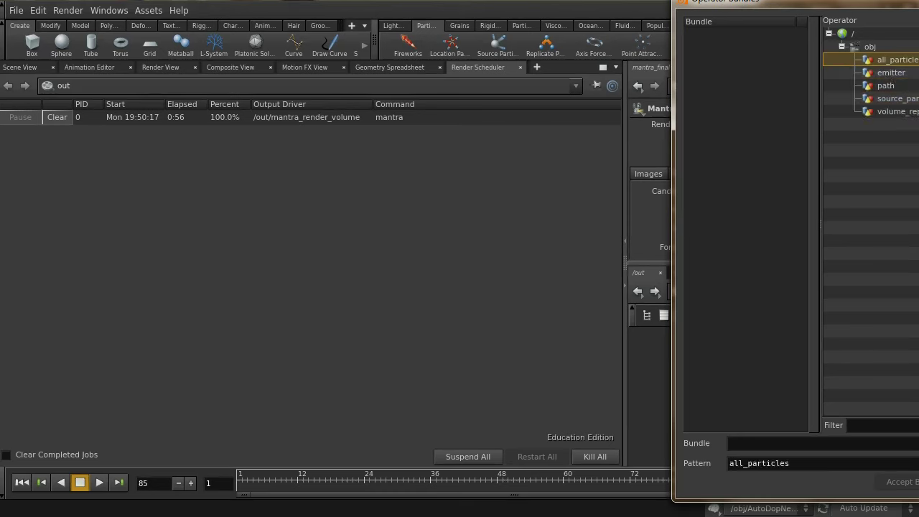
{"action": "left_click", "coordinate": [902, 482]}
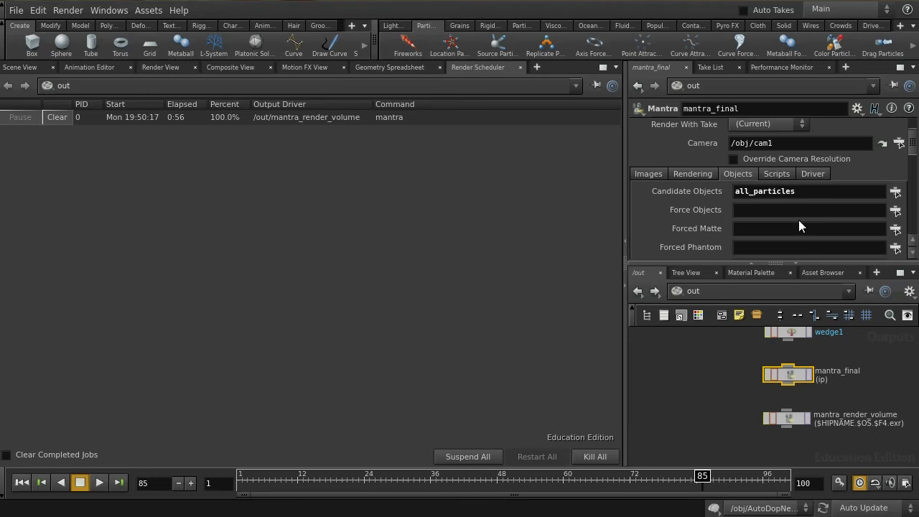
Step: Set mantra_final's Force Objects to all_particles
{"action": "left_click", "coordinate": [896, 213]}
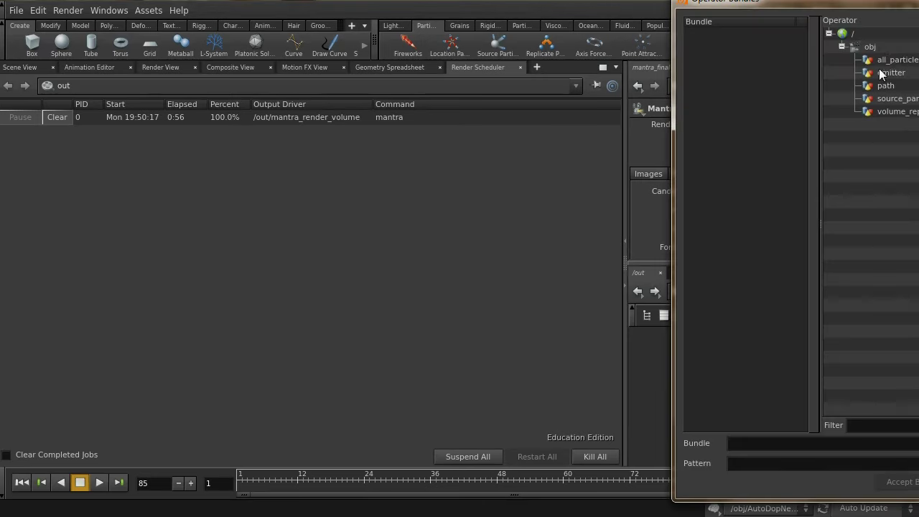
{"action": "left_click", "coordinate": [895, 61]}
{"action": "left_click", "coordinate": [901, 482]}
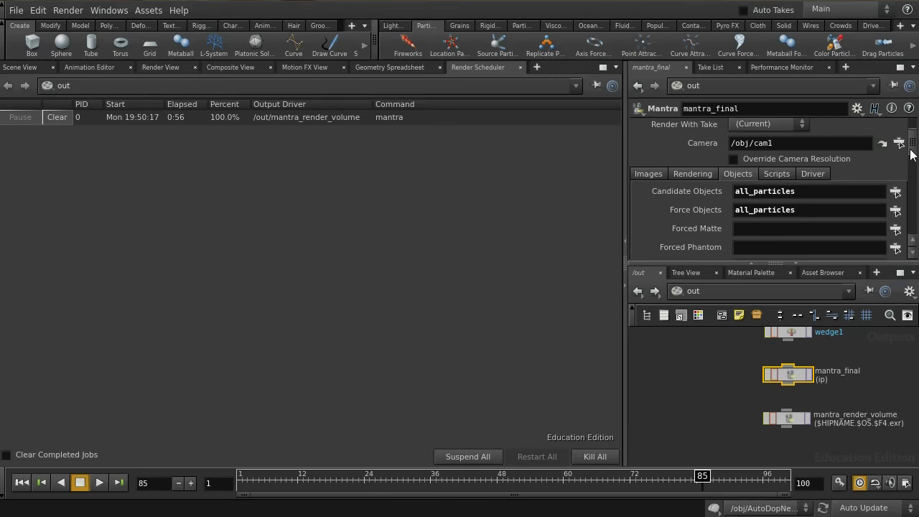
{"action": "left_click_drag", "start_coordinate": [911, 149], "coordinate": [911, 129]}
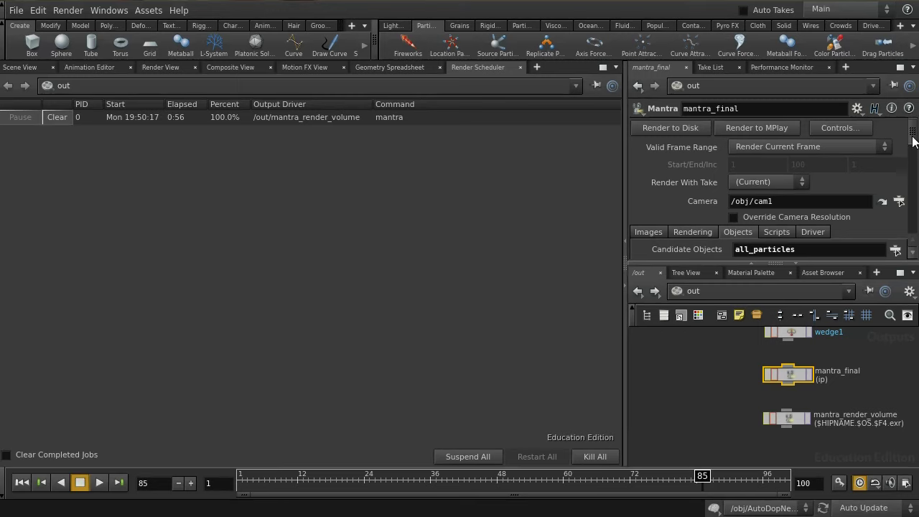
{"action": "mouse_move", "coordinate": [912, 144]}
{"action": "left_mouse_down"}
{"action": "mouse_move", "coordinate": [913, 165]}
{"action": "mouse_move", "coordinate": [912, 146]}
{"action": "left_mouse_up"}
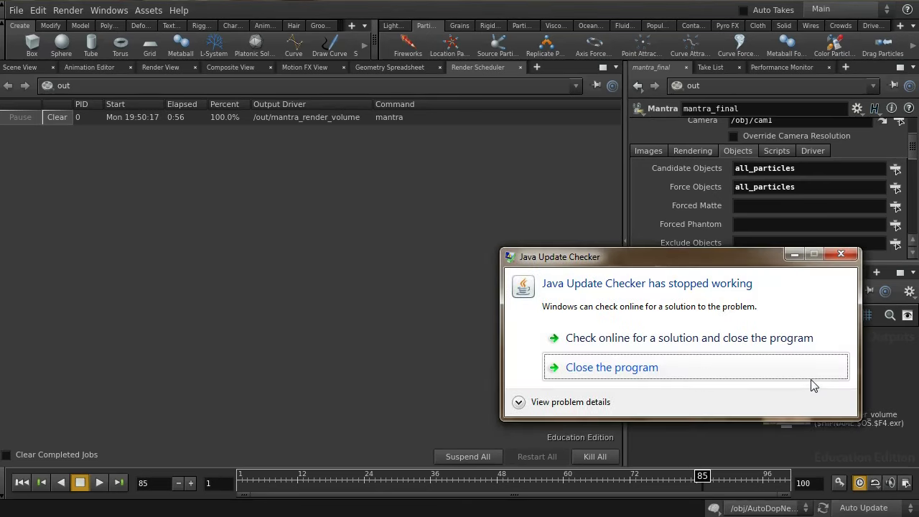
Step: Dismiss the Java error, render an MPlay preview of mantra_final, then minimize MPlay
{"action": "left_click", "coordinate": [806, 374]}
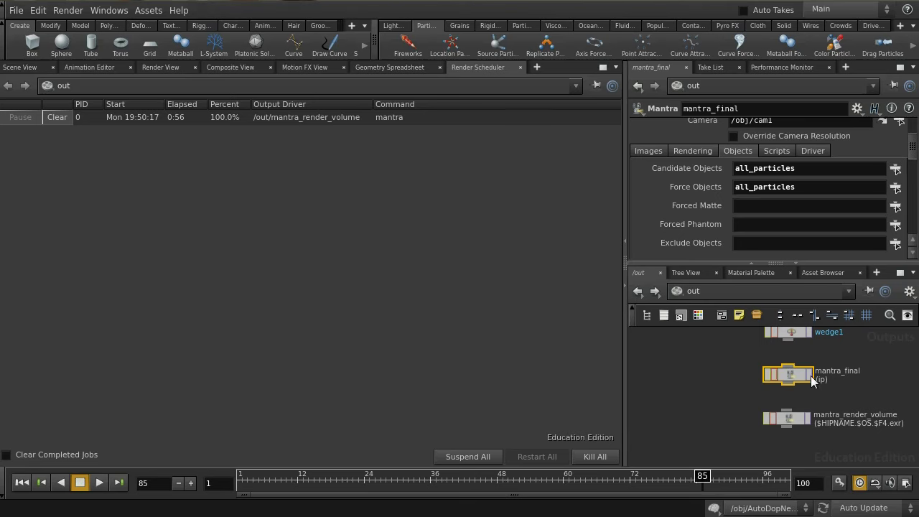
{"action": "left_click", "coordinate": [68, 11]}
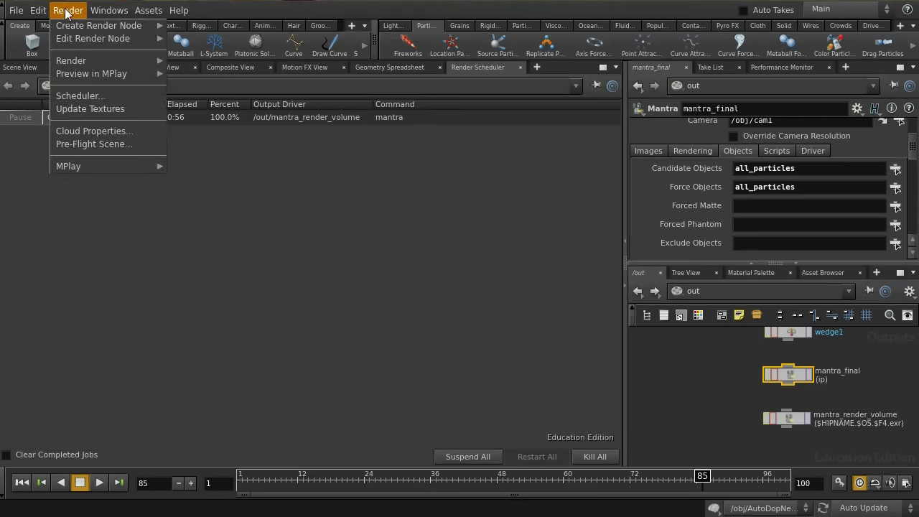
{"action": "mouse_move", "coordinate": [117, 58]}
{"action": "mouse_move", "coordinate": [118, 75]}
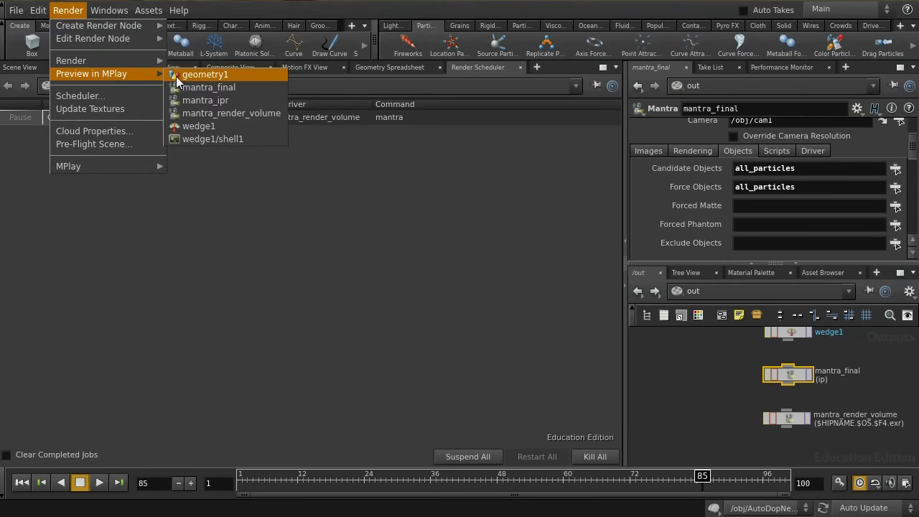
{"action": "left_click", "coordinate": [195, 89]}
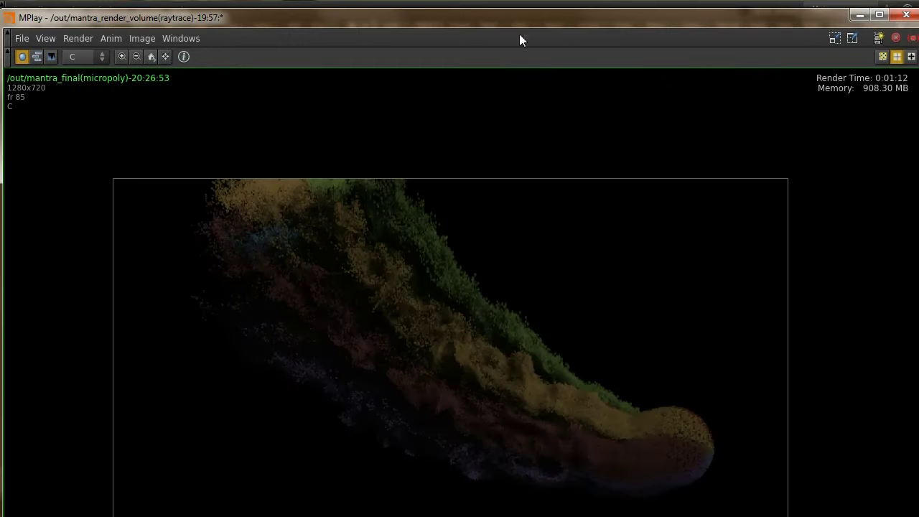
{"action": "left_click", "coordinate": [860, 15]}
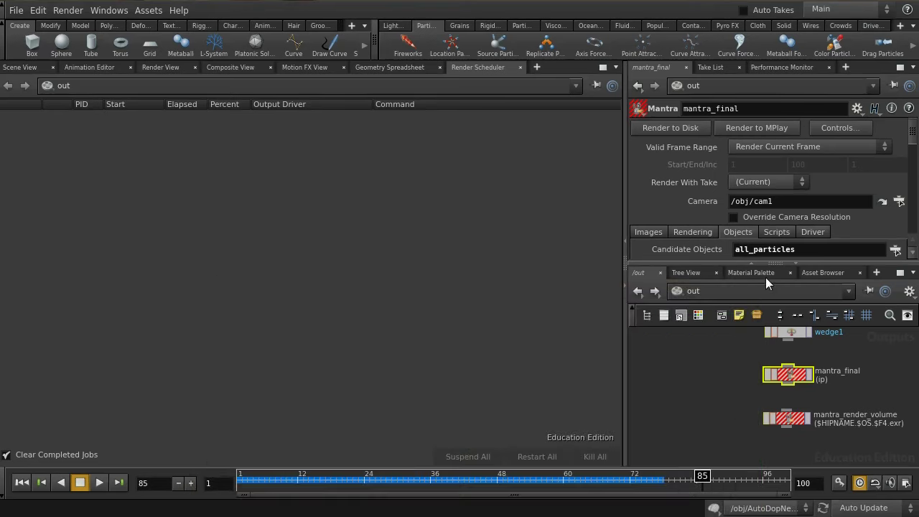
Step: In the obj network, select distantlight1 and review its Depth Map Shadows (bias 0.05, blur 0.02)
{"action": "left_click", "coordinate": [725, 289]}
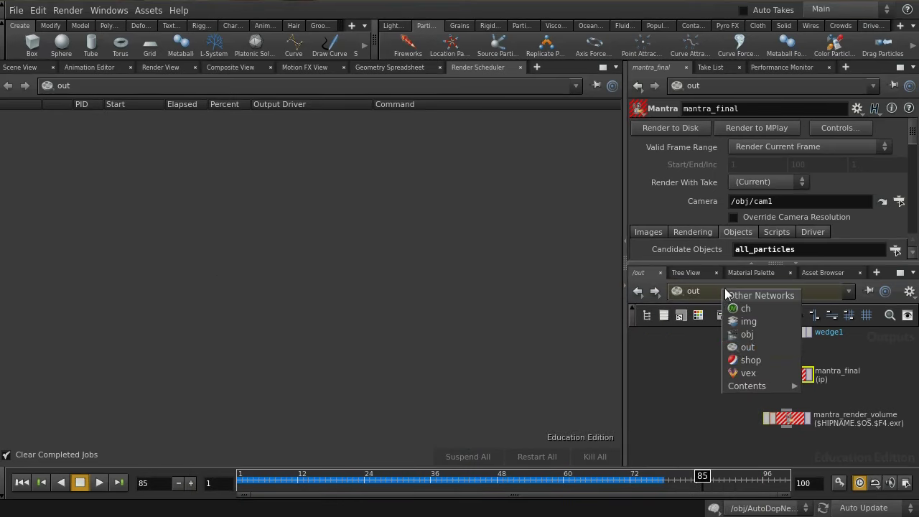
{"action": "left_click", "coordinate": [737, 337]}
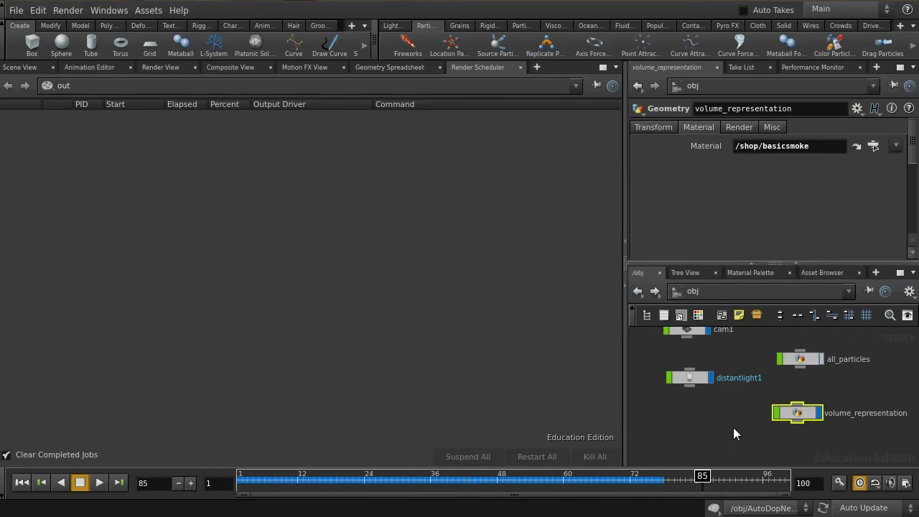
{"action": "left_click_drag", "start_coordinate": [655, 356], "coordinate": [751, 424]}
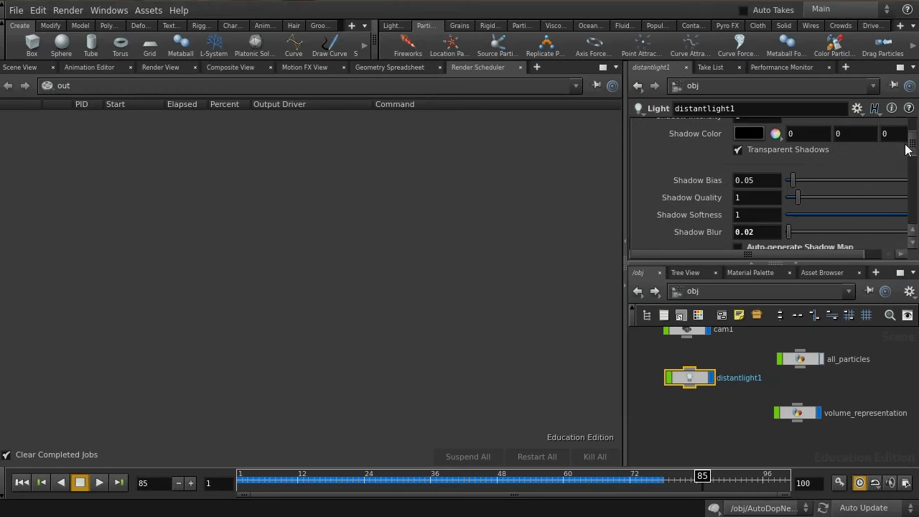
{"action": "scroll", "coordinate": [911, 148], "scroll_direction": "down", "scroll_amount": 3}
{"action": "scroll", "coordinate": [914, 150], "scroll_direction": "up", "scroll_amount": 1}
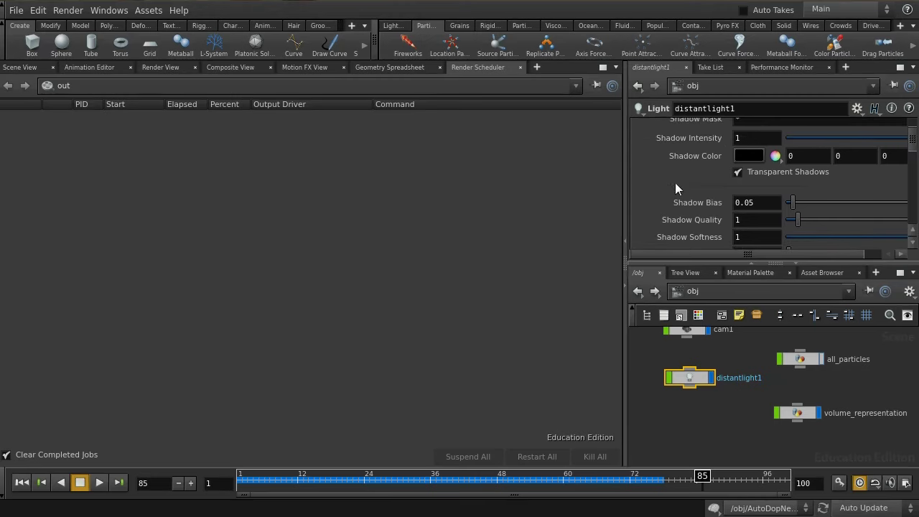
{"action": "scroll", "coordinate": [676, 182], "scroll_direction": "down", "scroll_amount": 1}
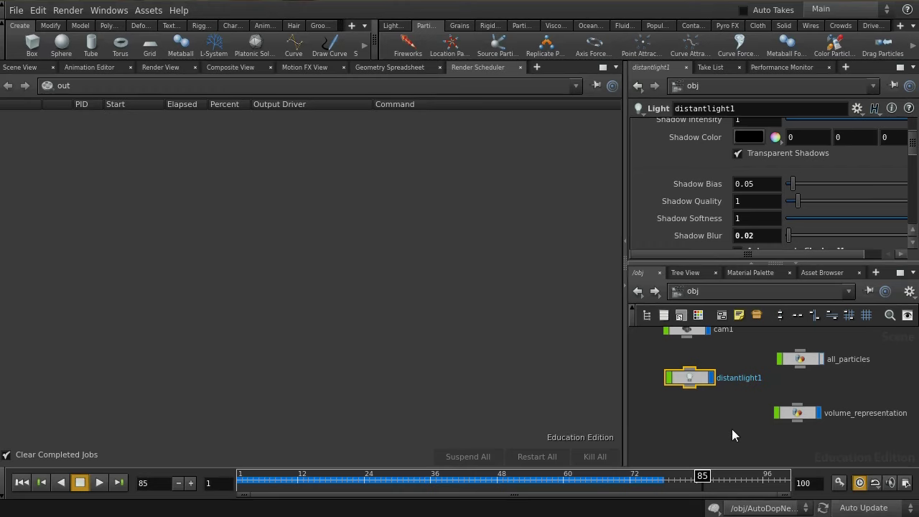
Step: Switch to the shop network and select the points Mantra Surface material (Opacity Scale 0.05, white)
{"action": "left_click", "coordinate": [722, 292]}
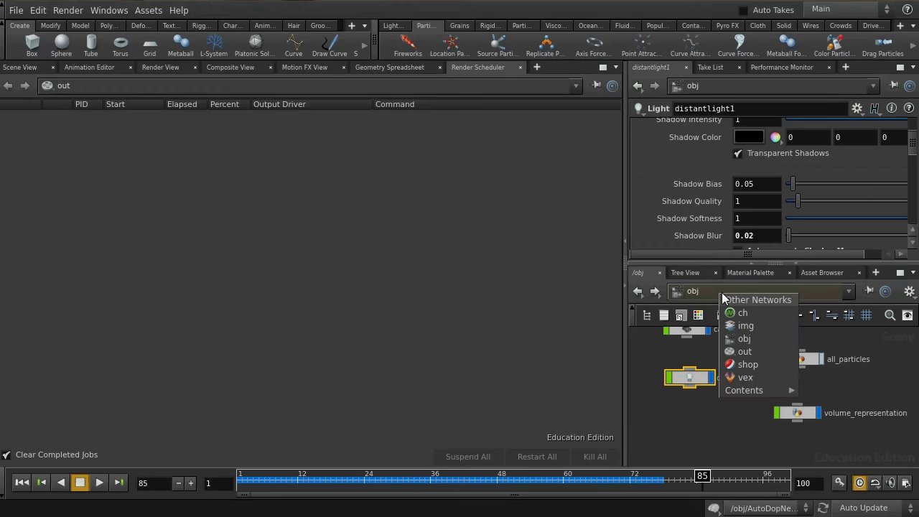
{"action": "left_click", "coordinate": [743, 351]}
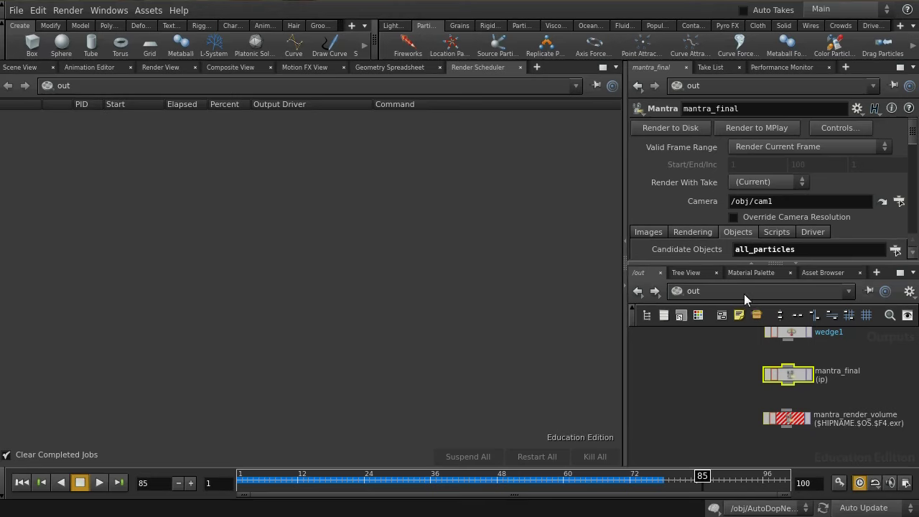
{"action": "left_click", "coordinate": [744, 294]}
{"action": "left_click", "coordinate": [752, 365]}
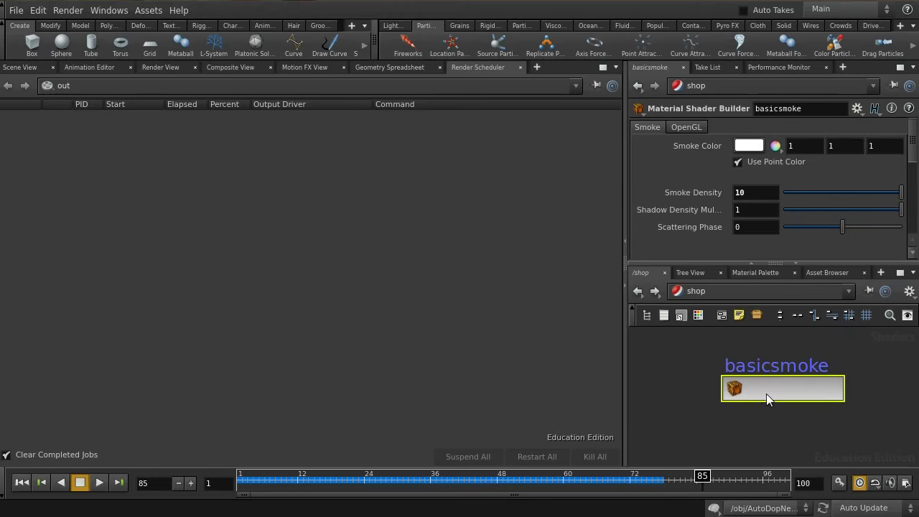
{"action": "middle_click_drag", "start_coordinate": [679, 370], "coordinate": [751, 458]}
{"action": "middle_click_drag", "start_coordinate": [691, 369], "coordinate": [702, 377]}
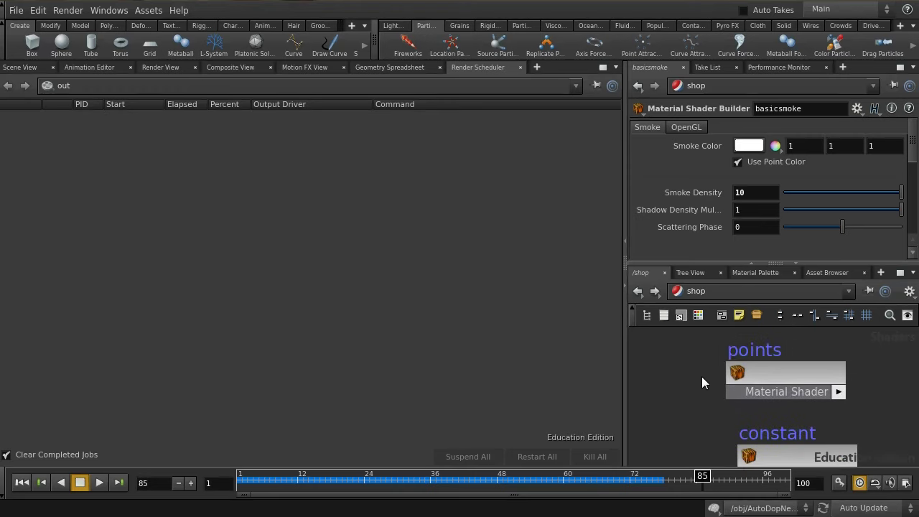
{"action": "left_click", "coordinate": [827, 377]}
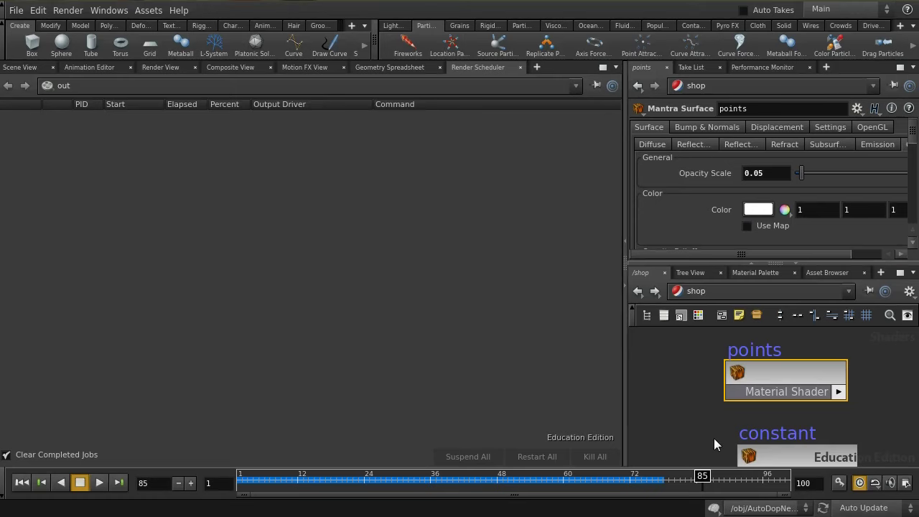
{"action": "left_click_drag", "start_coordinate": [714, 439], "coordinate": [804, 463]}
{"action": "left_click", "coordinate": [756, 371]}
Step: Show the geometry spreadsheet in obj, inspect source_particles, and make all_particles the displayed object
{"action": "left_click", "coordinate": [392, 66]}
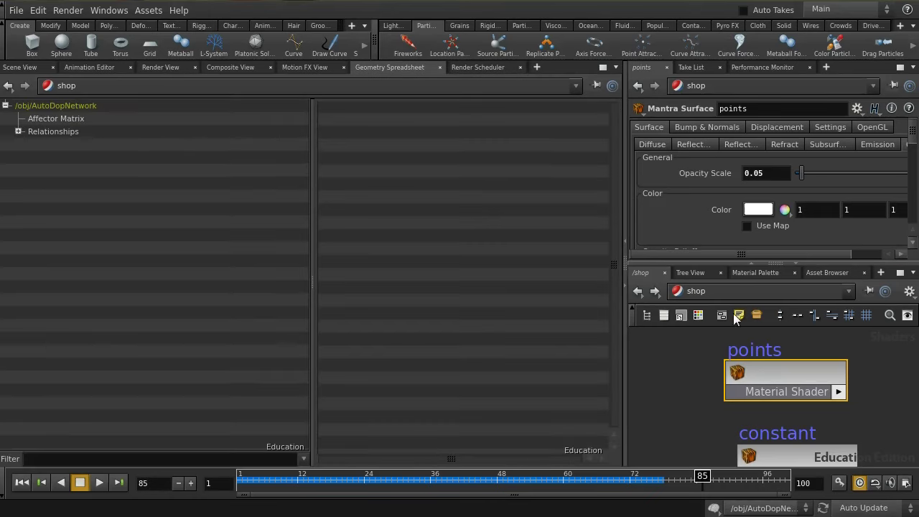
{"action": "left_click", "coordinate": [725, 296]}
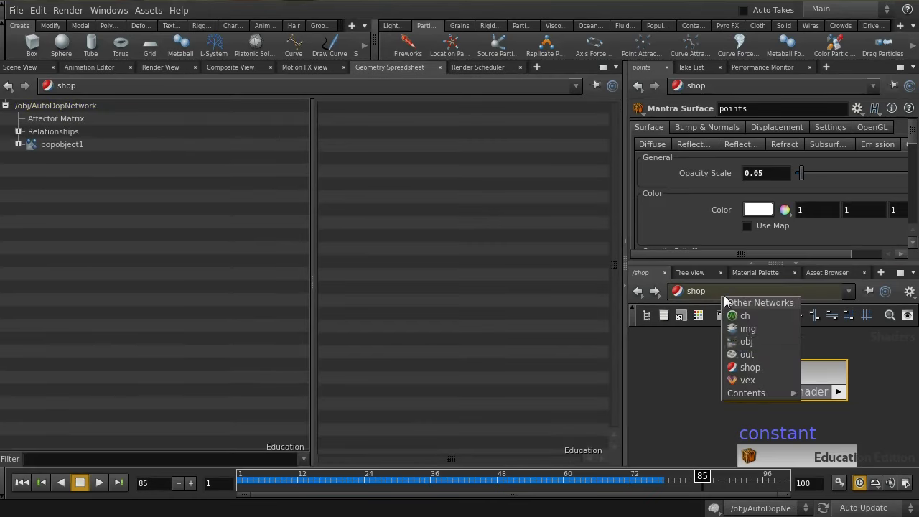
{"action": "left_click", "coordinate": [736, 339]}
{"action": "left_click", "coordinate": [814, 361]}
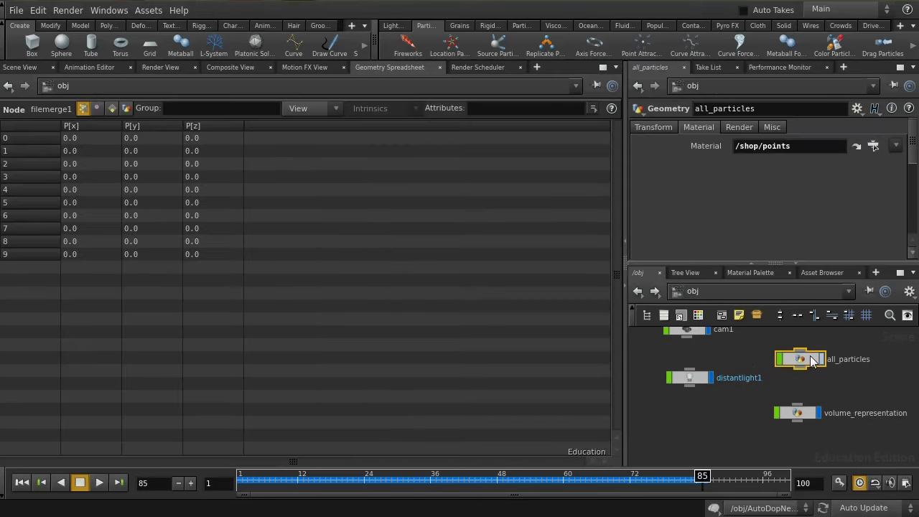
{"action": "middle_click_drag", "start_coordinate": [761, 397], "coordinate": [758, 457]}
{"action": "left_click", "coordinate": [791, 372]}
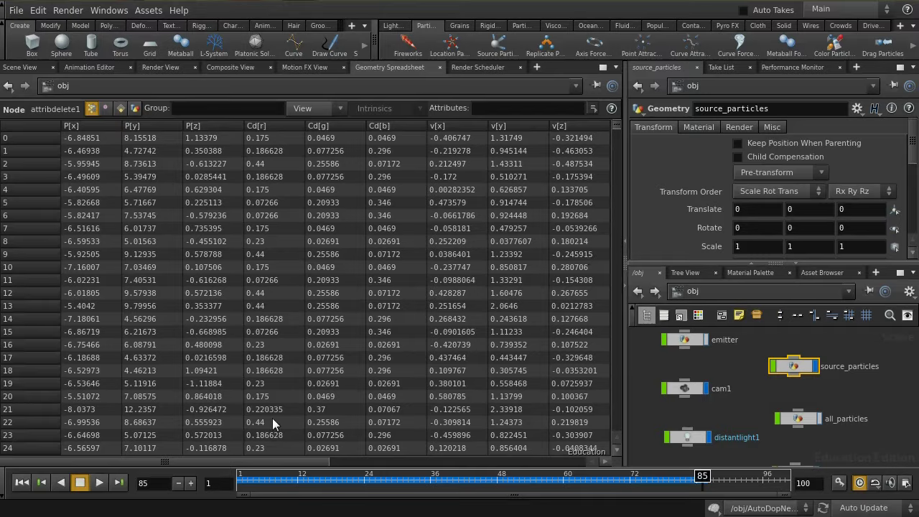
{"action": "left_click_drag", "start_coordinate": [276, 462], "coordinate": [218, 452]}
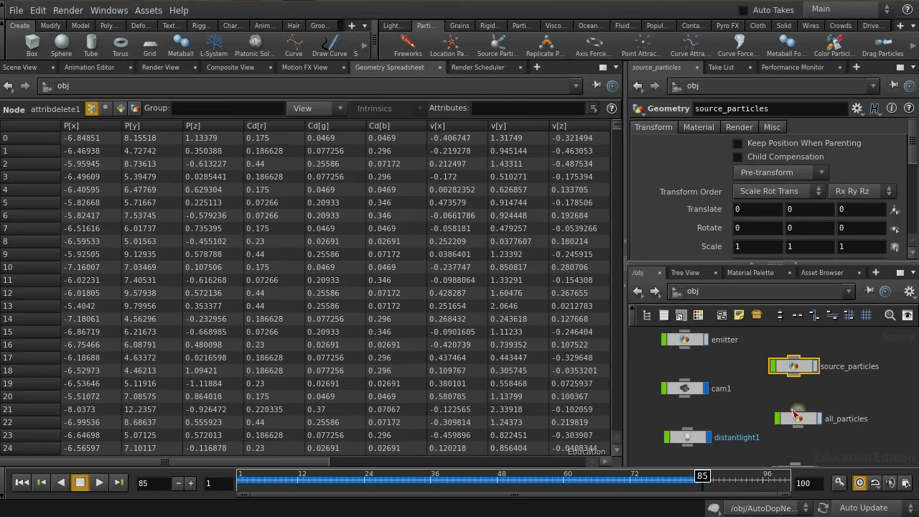
{"action": "left_click", "coordinate": [820, 419]}
{"action": "left_click", "coordinate": [799, 419]}
Step: Show all_particles' Render > Geometry settings: points drawn as Circles at Point Scale 0.4
{"action": "left_click", "coordinate": [772, 128]}
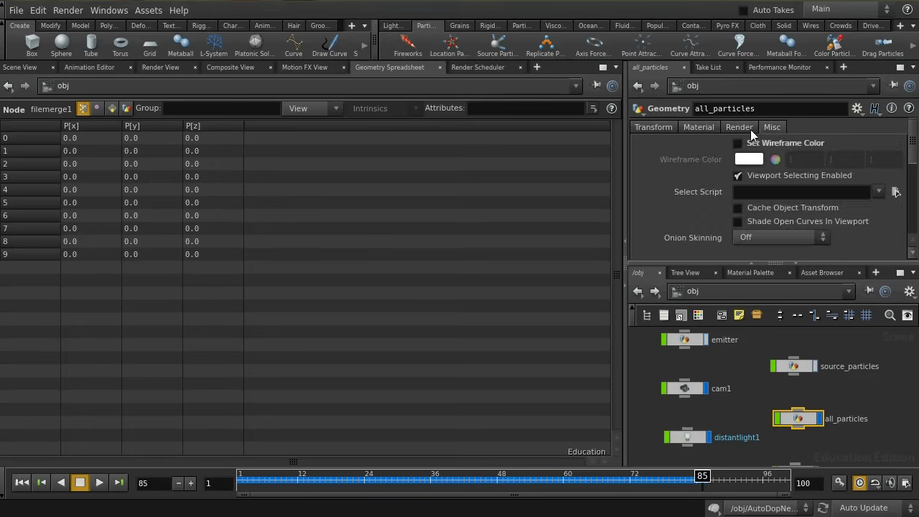
{"action": "left_click", "coordinate": [739, 127]}
{"action": "left_click_drag", "start_coordinate": [917, 159], "coordinate": [916, 183]}
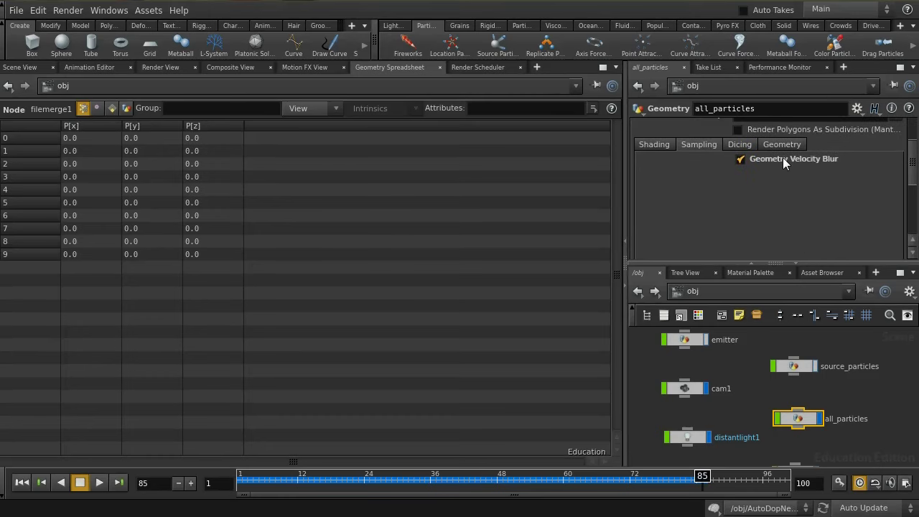
{"action": "left_click", "coordinate": [784, 145]}
{"action": "scroll", "coordinate": [915, 176], "scroll_direction": "down", "scroll_amount": 3}
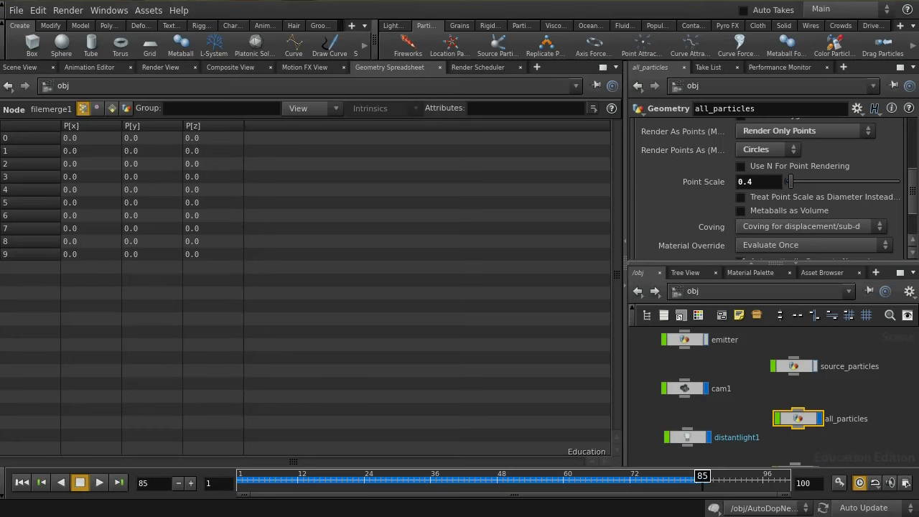
{"action": "middle_click_drag", "start_coordinate": [847, 439], "coordinate": [849, 426]}
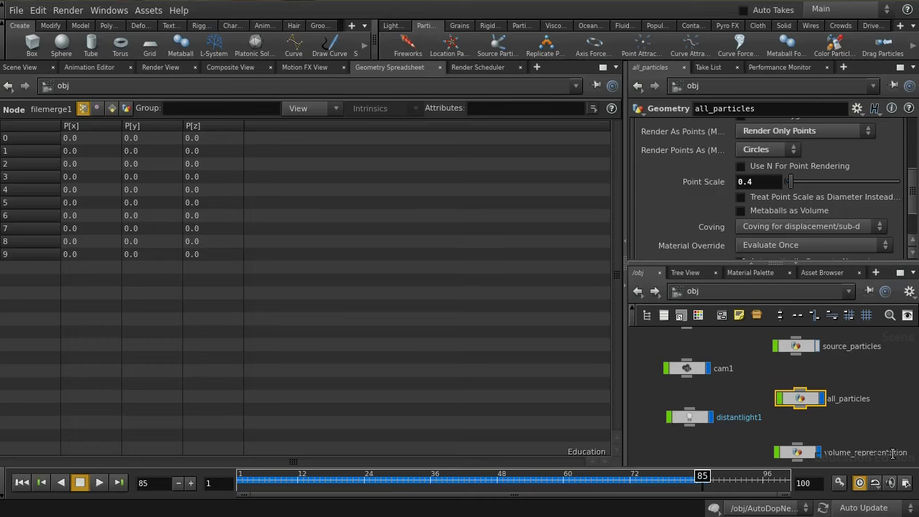
Step: Inspect mantra_render_volume and mantra_final in the out network, then return to obj
{"action": "left_click", "coordinate": [803, 296]}
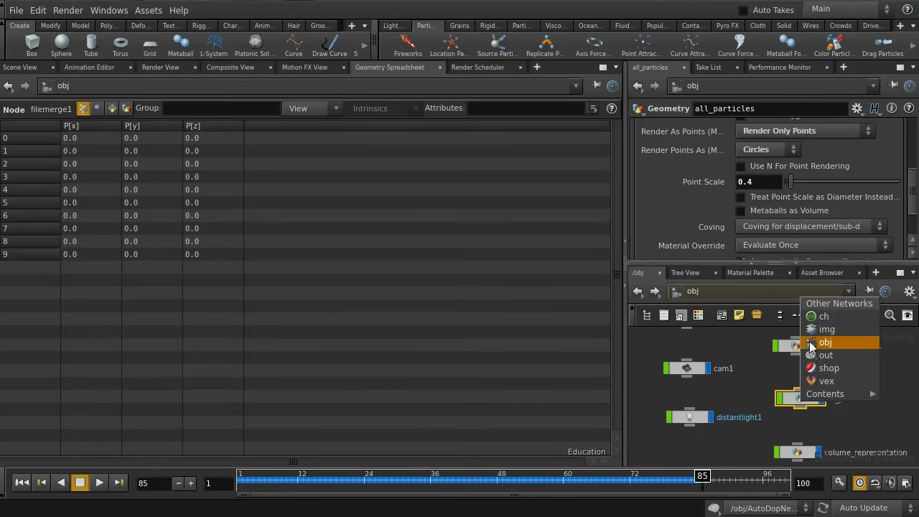
{"action": "left_click", "coordinate": [812, 357]}
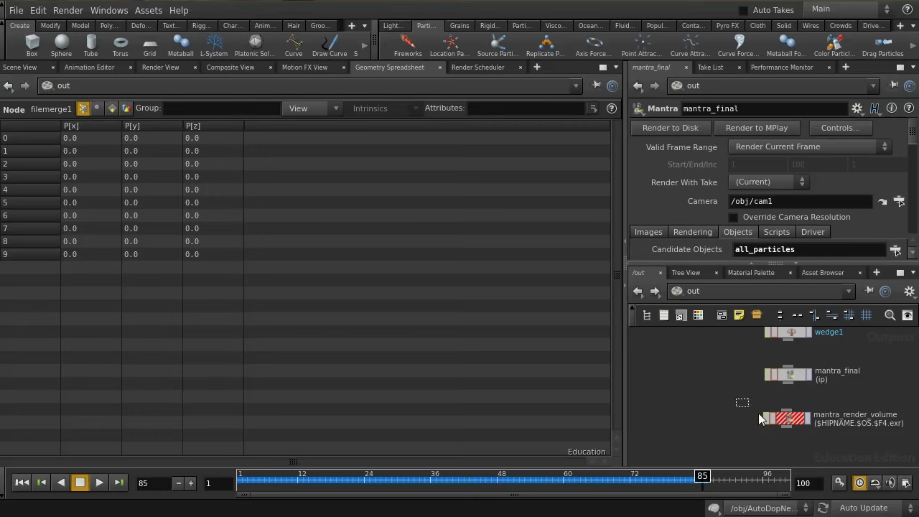
{"action": "left_click", "coordinate": [791, 419]}
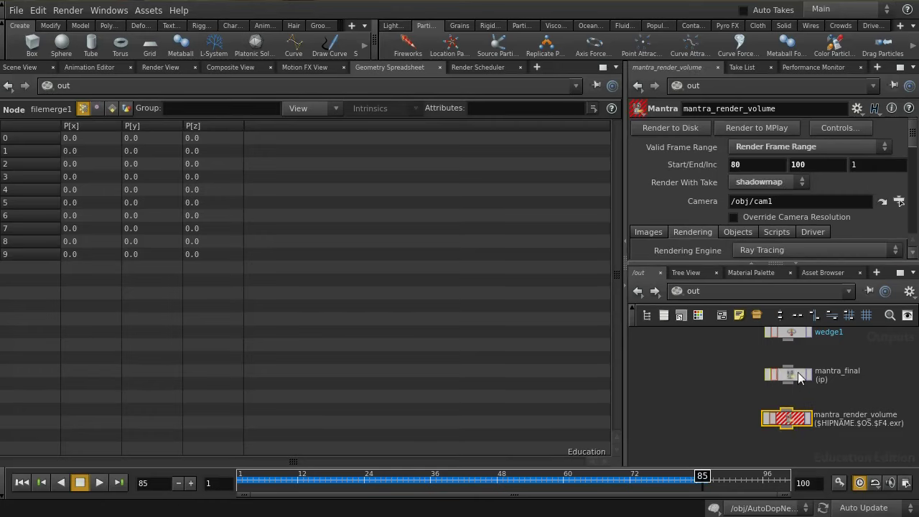
{"action": "left_click", "coordinate": [798, 372]}
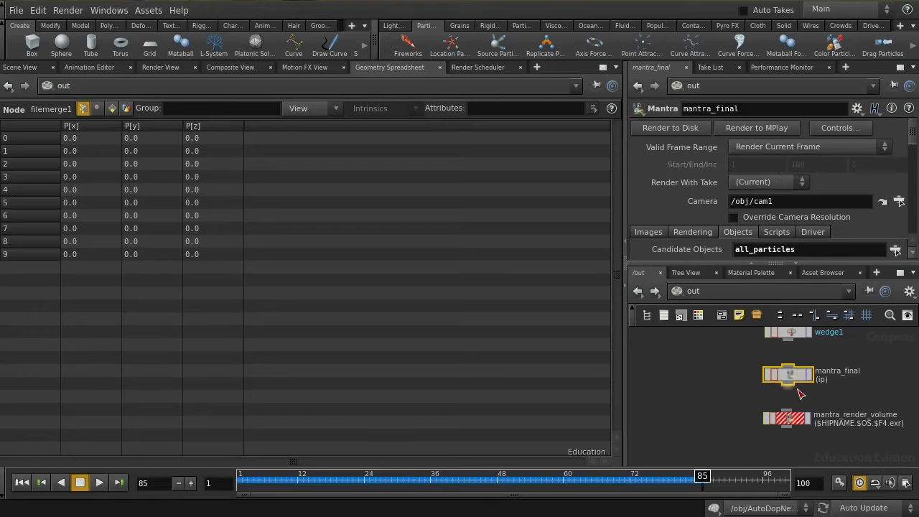
{"action": "left_click", "coordinate": [708, 291]}
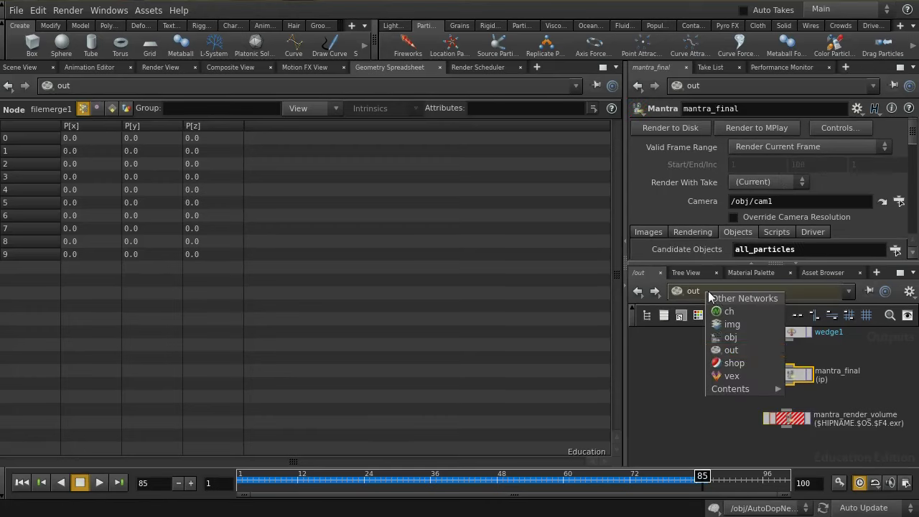
{"action": "left_click", "coordinate": [730, 337]}
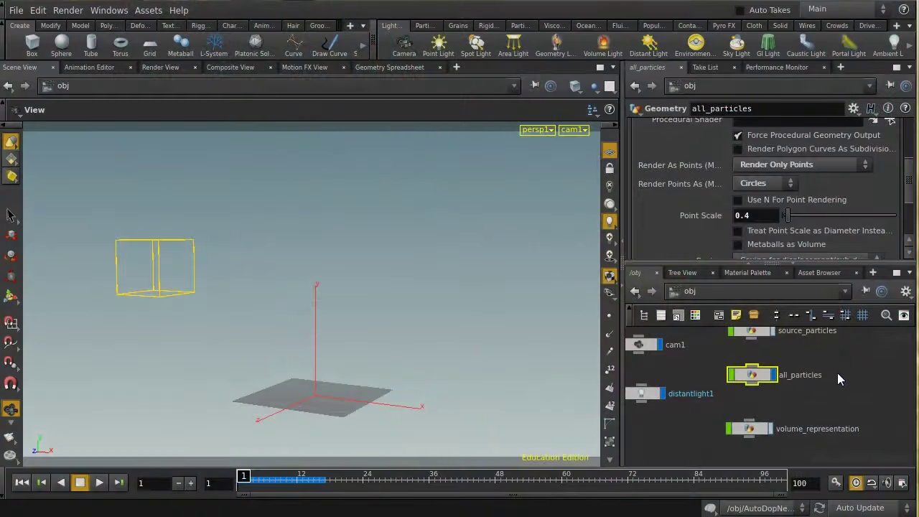
Step: Dive into AutoDopNetwork to check the emitter_source birth rate, then return to object level
{"action": "middle_click_drag", "start_coordinate": [837, 374], "coordinate": [860, 455]}
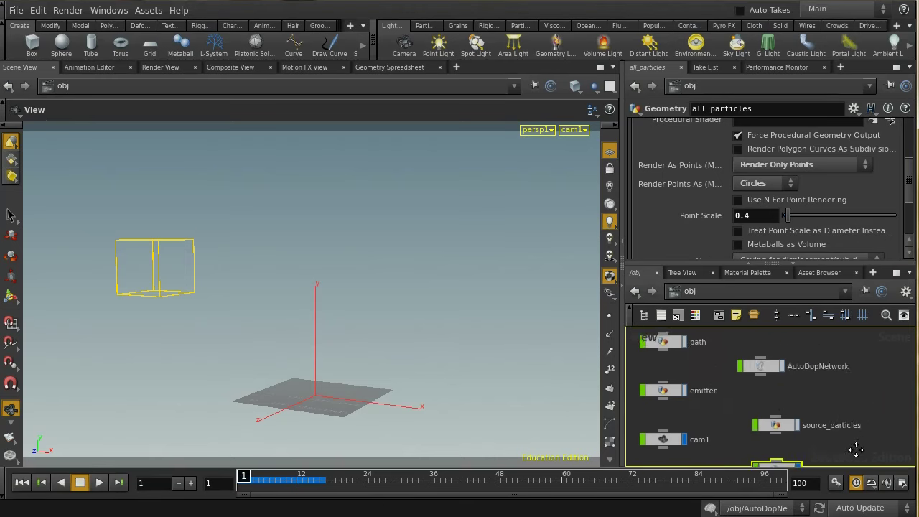
{"action": "left_click", "coordinate": [774, 379]}
{"action": "double_click", "coordinate": [789, 383]}
{"action": "middle_click_drag", "start_coordinate": [794, 383], "coordinate": [793, 357]}
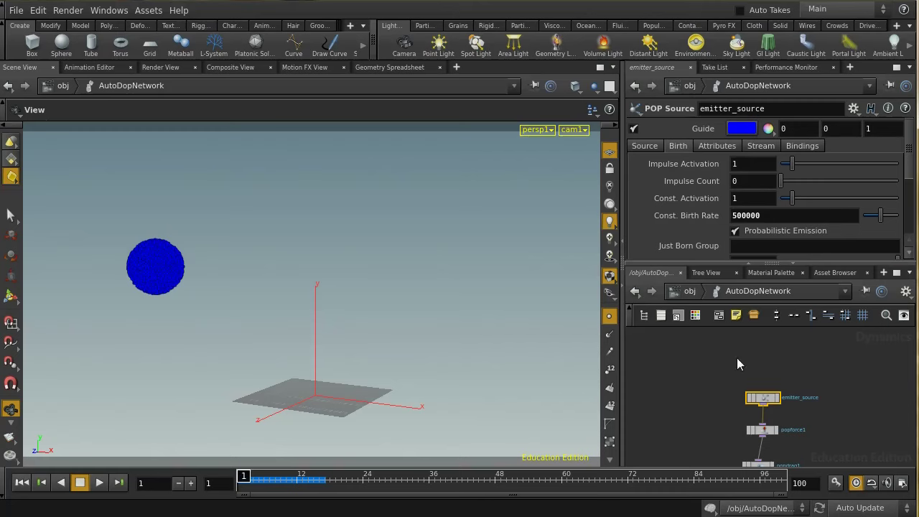
{"action": "left_click", "coordinate": [691, 291]}
Step: In /out, select mantra_render_volume, move it below wedge1, and show the Take List
{"action": "left_click", "coordinate": [723, 297]}
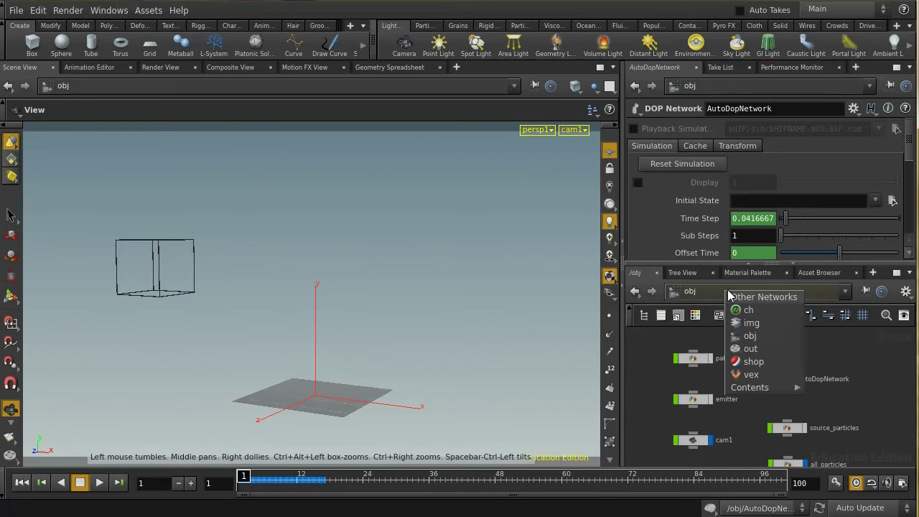
{"action": "left_click", "coordinate": [746, 352]}
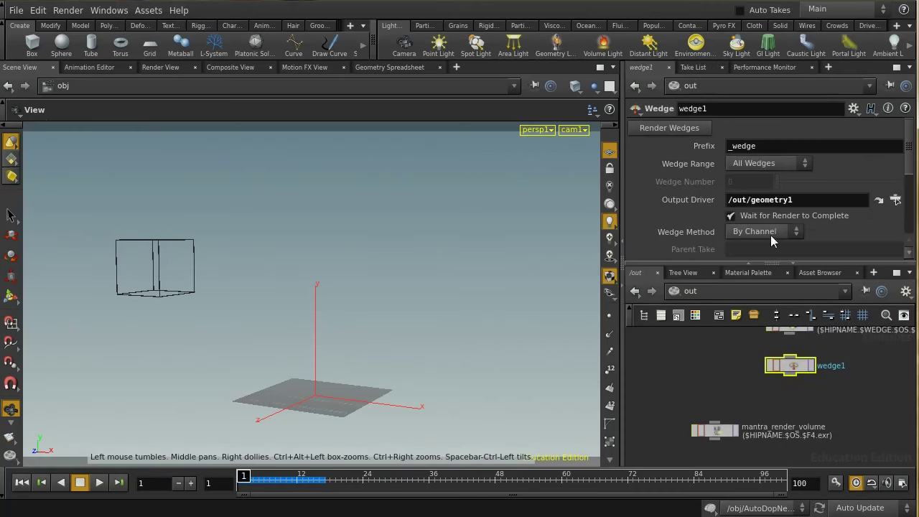
{"action": "left_click_drag", "start_coordinate": [908, 162], "coordinate": [906, 205]}
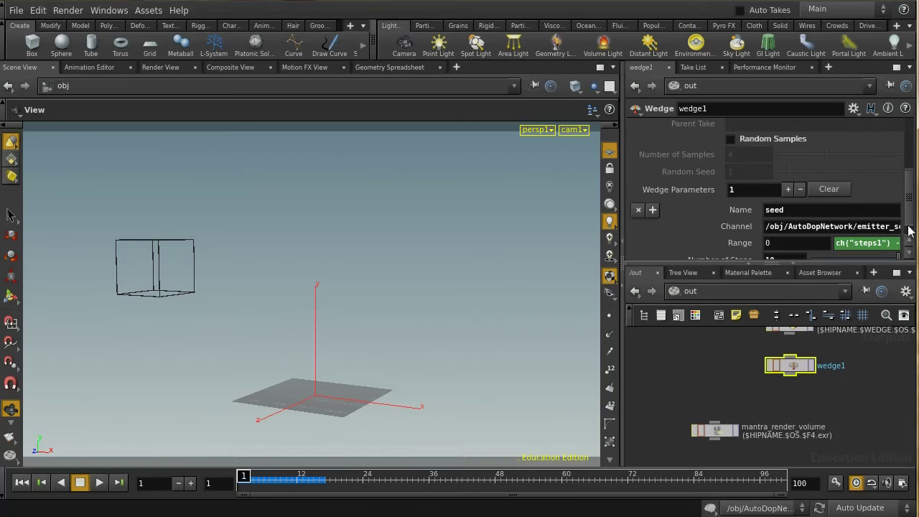
{"action": "scroll", "coordinate": [909, 243], "scroll_direction": "down", "scroll_amount": 1}
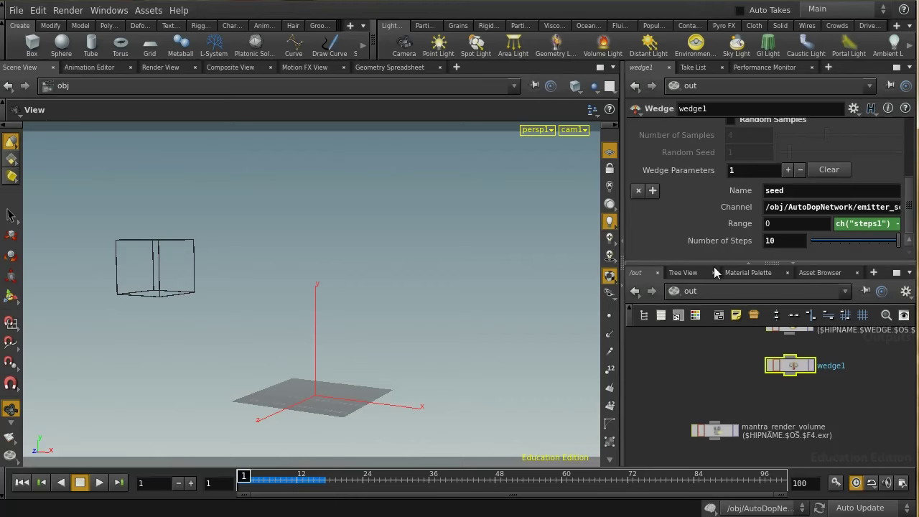
{"action": "middle_click_drag", "start_coordinate": [718, 358], "coordinate": [678, 372]}
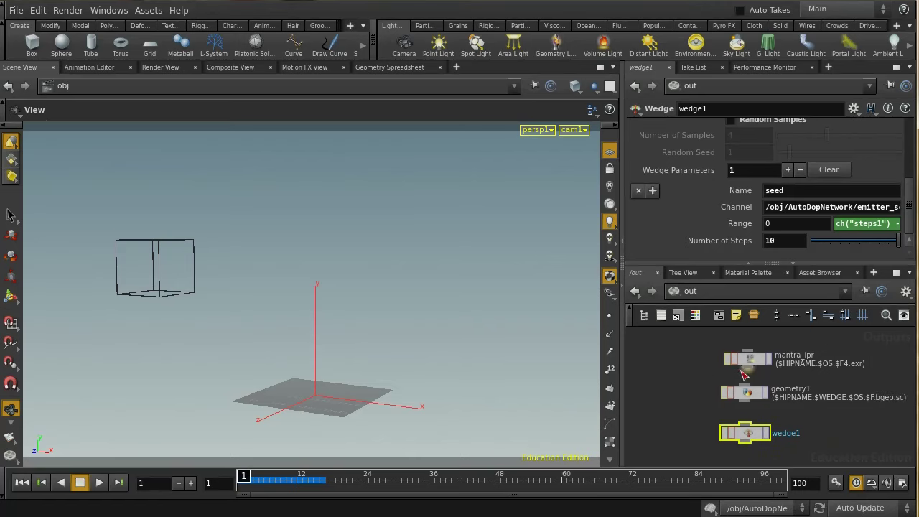
{"action": "middle_click_drag", "start_coordinate": [778, 421], "coordinate": [764, 386]}
{"action": "left_click", "coordinate": [693, 407]}
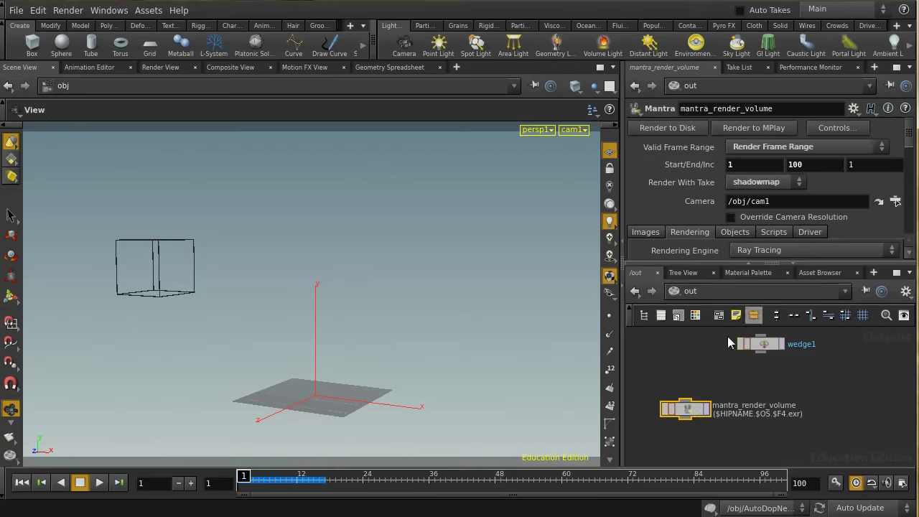
{"action": "left_click_drag", "start_coordinate": [679, 412], "coordinate": [755, 398]}
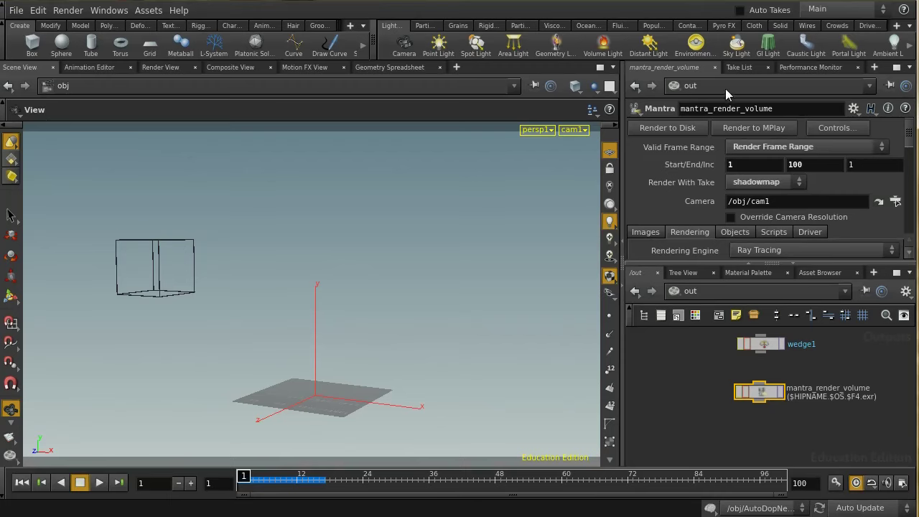
{"action": "left_click", "coordinate": [730, 68]}
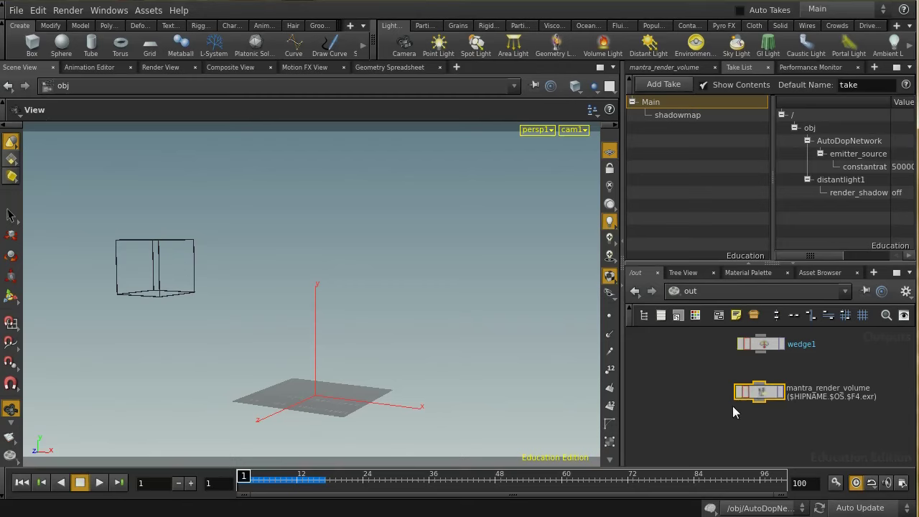
Step: Enter the img1 compositing network in /img, display over1, and open Composite View
{"action": "left_click", "coordinate": [707, 295]}
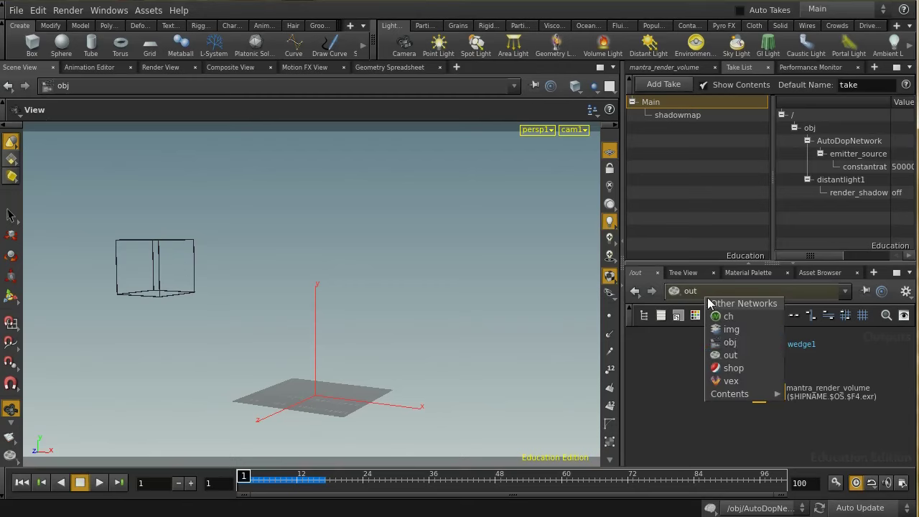
{"action": "left_click", "coordinate": [730, 329]}
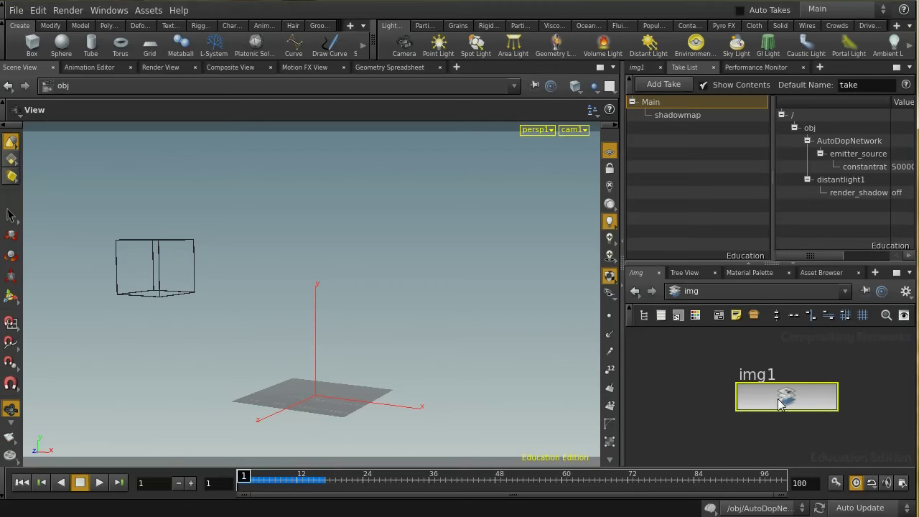
{"action": "double_click", "coordinate": [781, 403]}
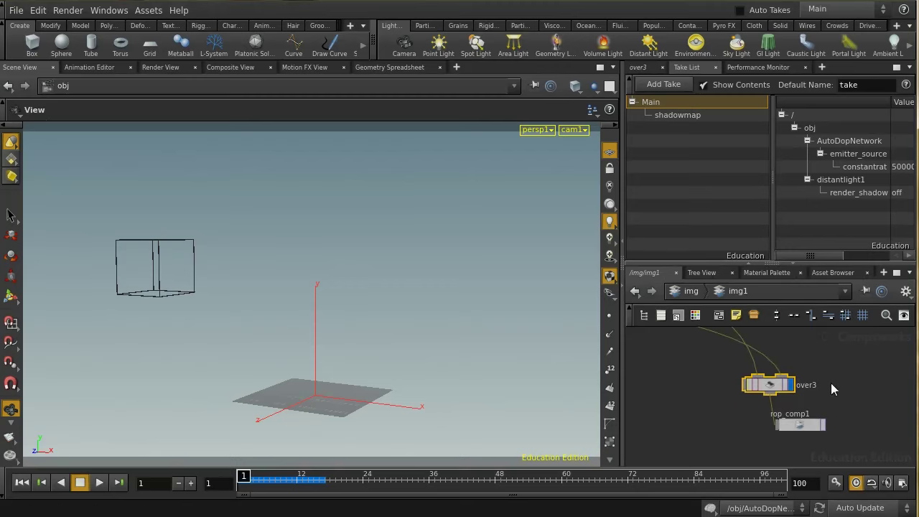
{"action": "key", "text": "h"}
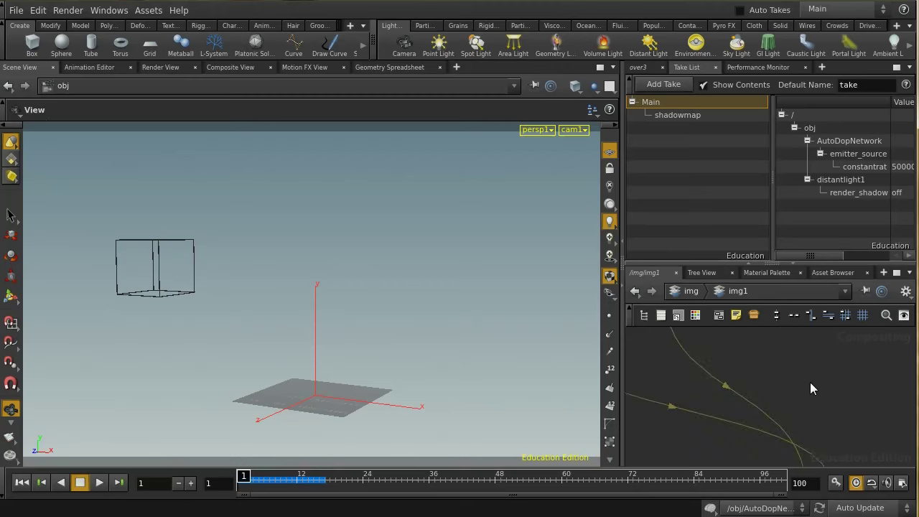
{"action": "middle_click_drag", "start_coordinate": [660, 343], "coordinate": [690, 409]}
{"action": "scroll", "coordinate": [767, 414], "scroll_direction": "up", "scroll_amount": 2}
{"action": "scroll", "coordinate": [815, 419], "scroll_direction": "up", "scroll_amount": 2}
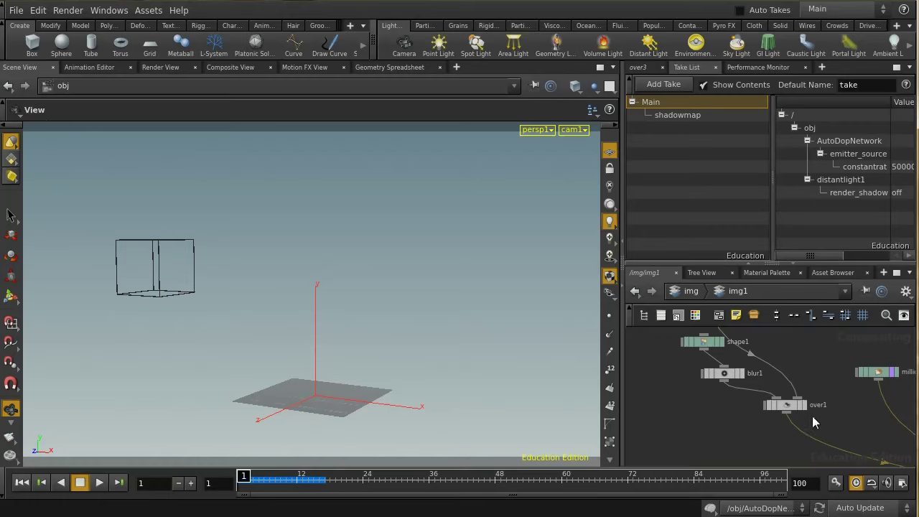
{"action": "left_click", "coordinate": [804, 407]}
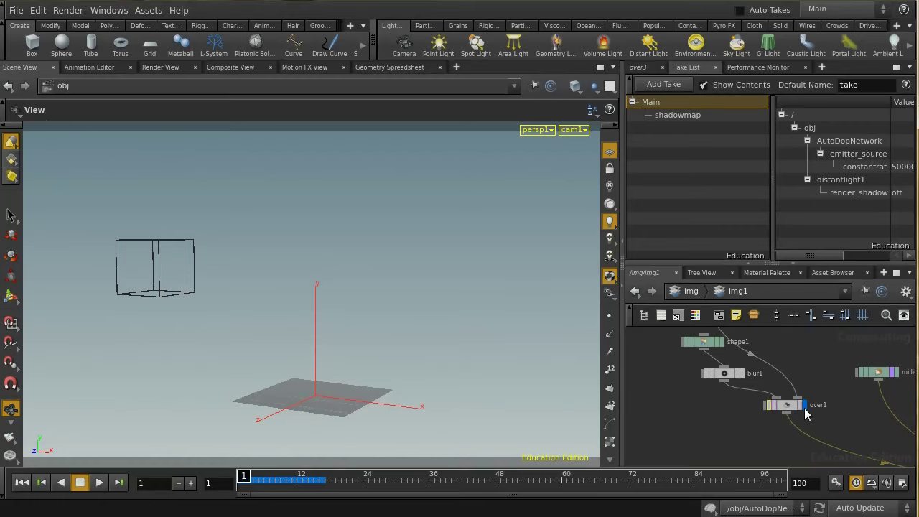
{"action": "left_click", "coordinate": [231, 68]}
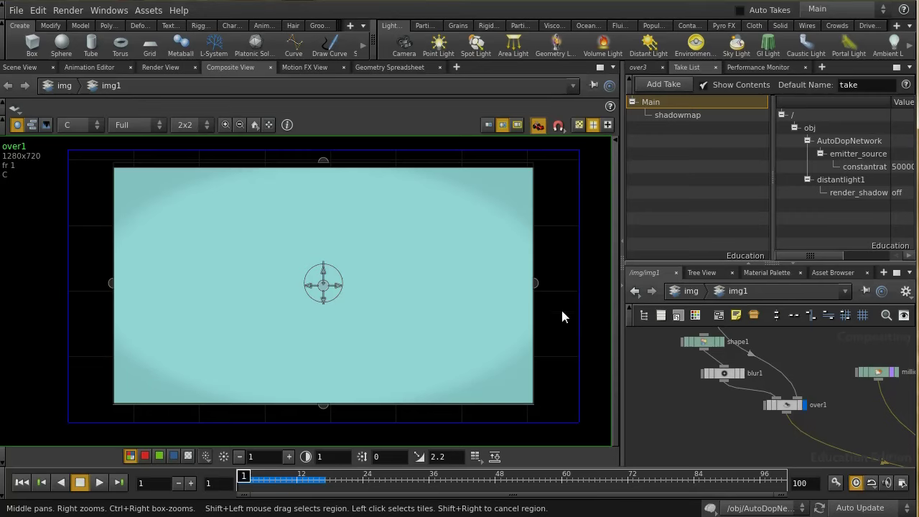
Step: Display the final over3 composite and scrub the timeline to frame 83
{"action": "middle_click_drag", "start_coordinate": [859, 444], "coordinate": [744, 356]}
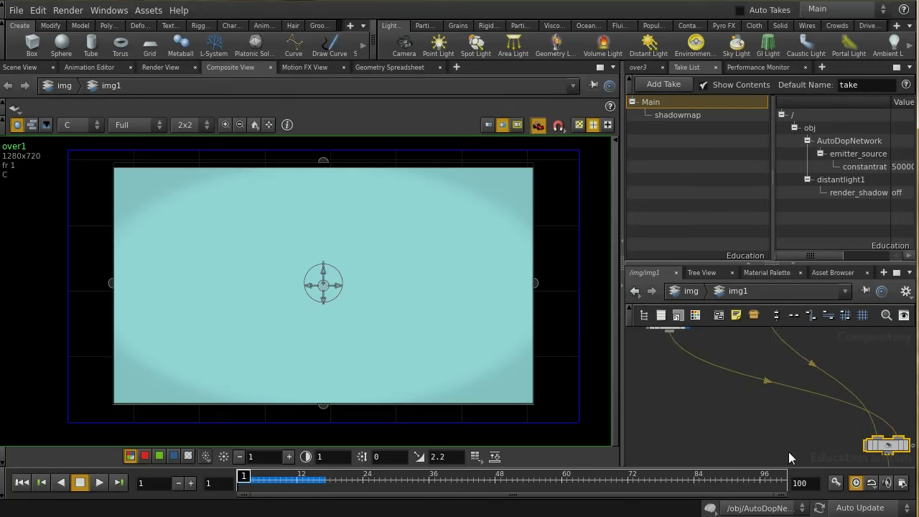
{"action": "middle_click_drag", "start_coordinate": [793, 459], "coordinate": [748, 395]}
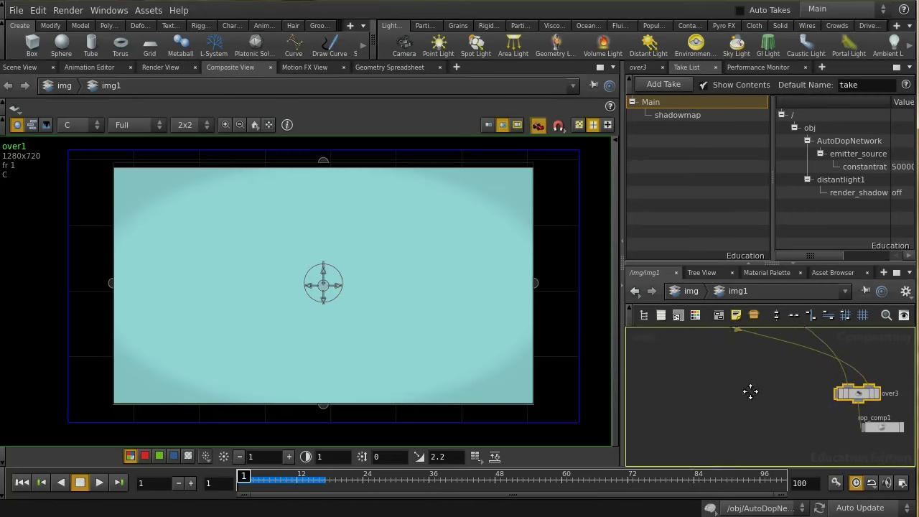
{"action": "left_click", "coordinate": [880, 394]}
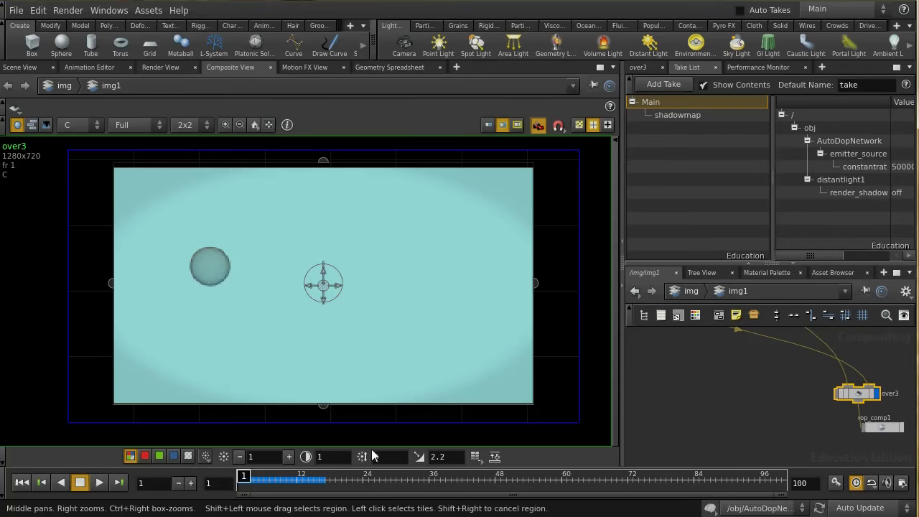
{"action": "mouse_move", "coordinate": [388, 479]}
{"action": "left_mouse_down"}
{"action": "mouse_move", "coordinate": [609, 492]}
{"action": "mouse_move", "coordinate": [431, 479]}
{"action": "mouse_move", "coordinate": [689, 480]}
{"action": "left_mouse_up"}
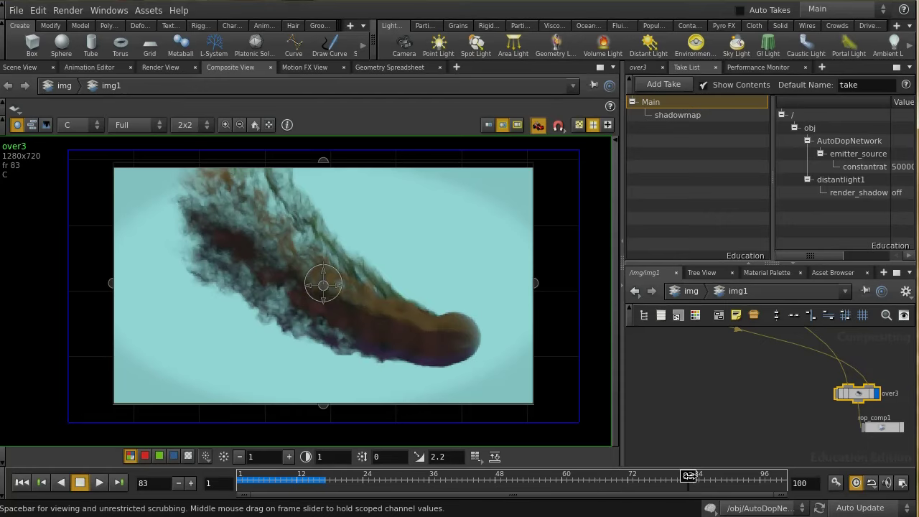
{"action": "middle_click_drag", "start_coordinate": [839, 404], "coordinate": [812, 365]}
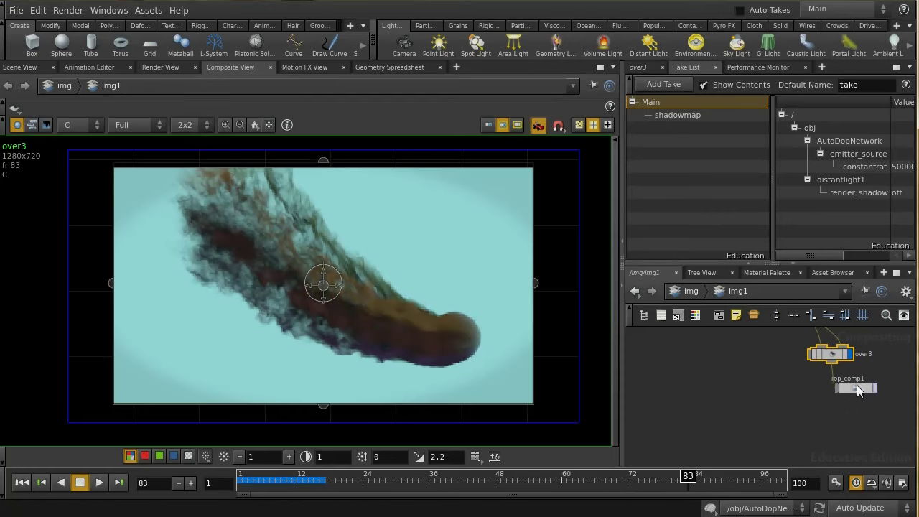